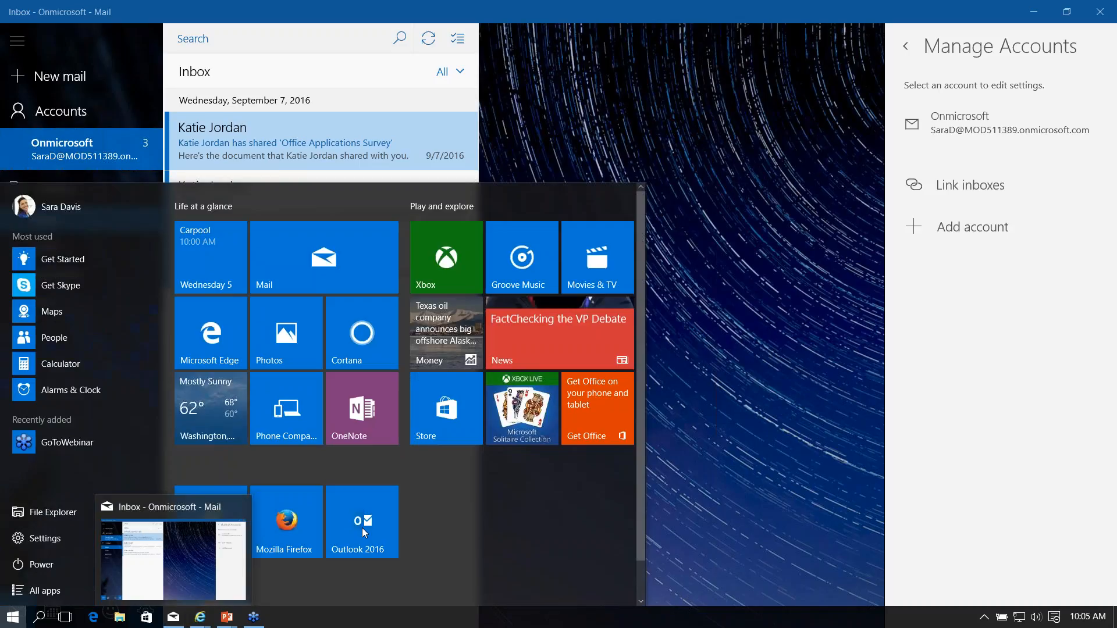
Start Outlook 2016 with your own mail profile selected in Choose Profile
click(362, 521)
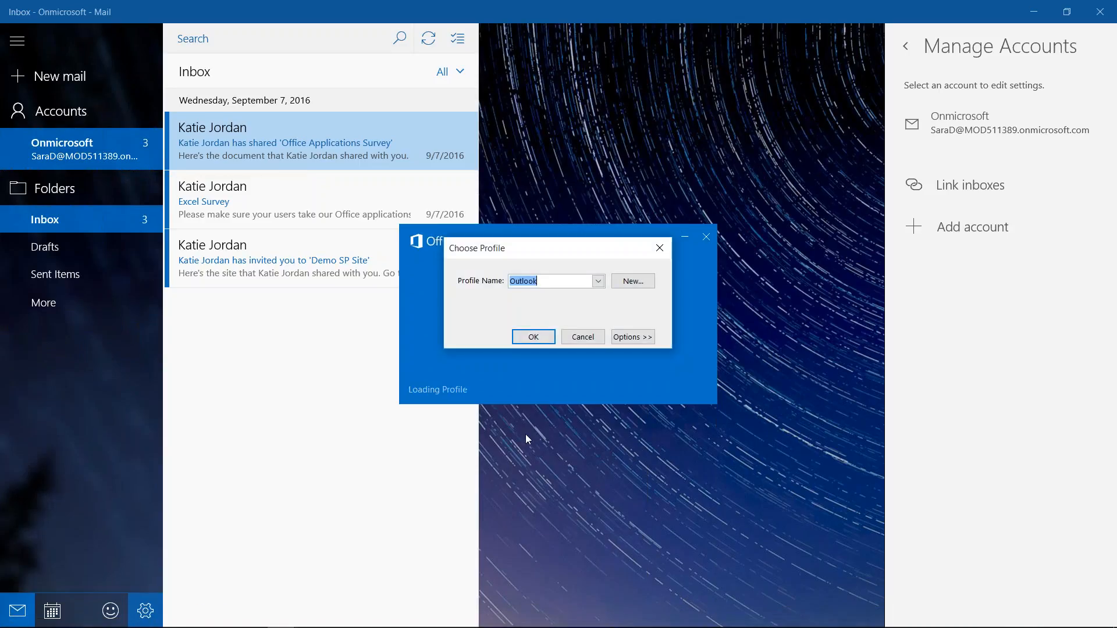
click(598, 281)
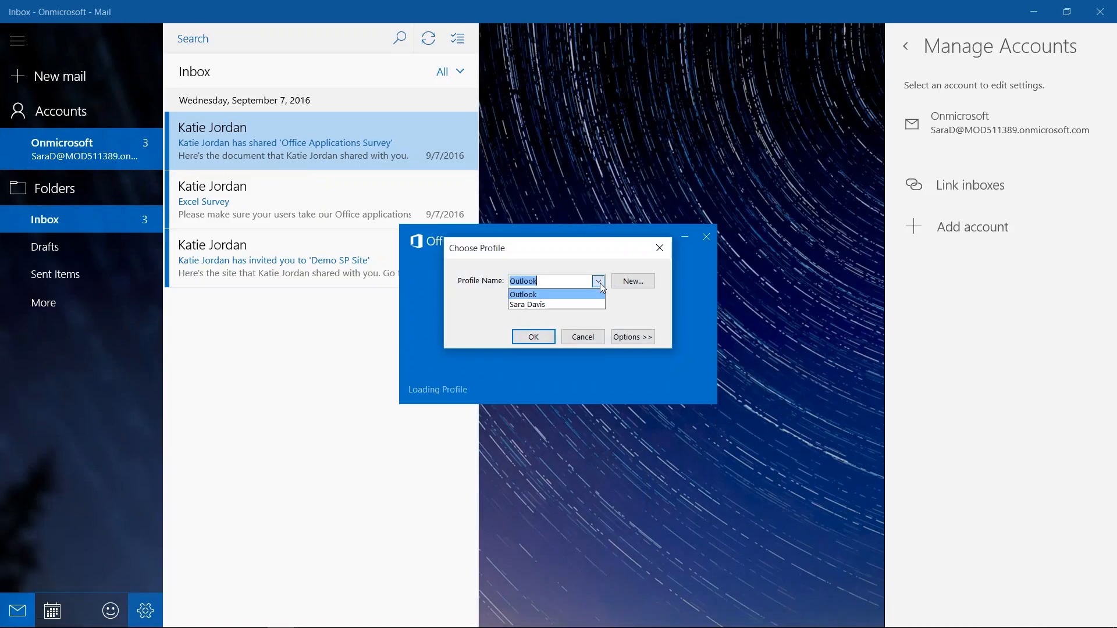
click(550, 306)
click(534, 337)
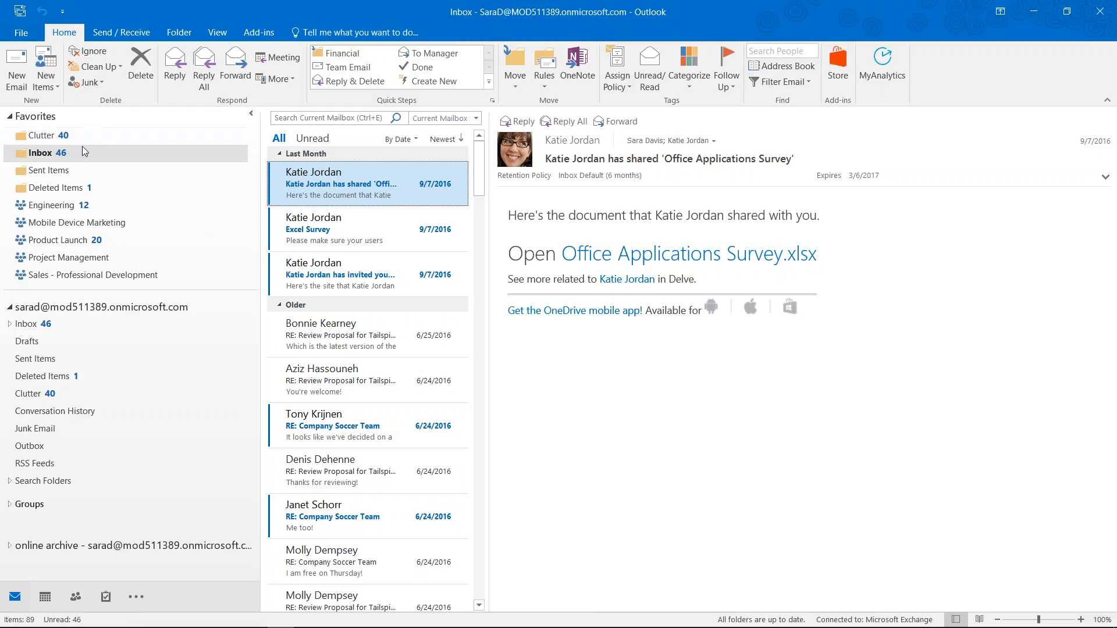
Open Signatures and Stationery from the Mail page of Outlook Options
click(24, 29)
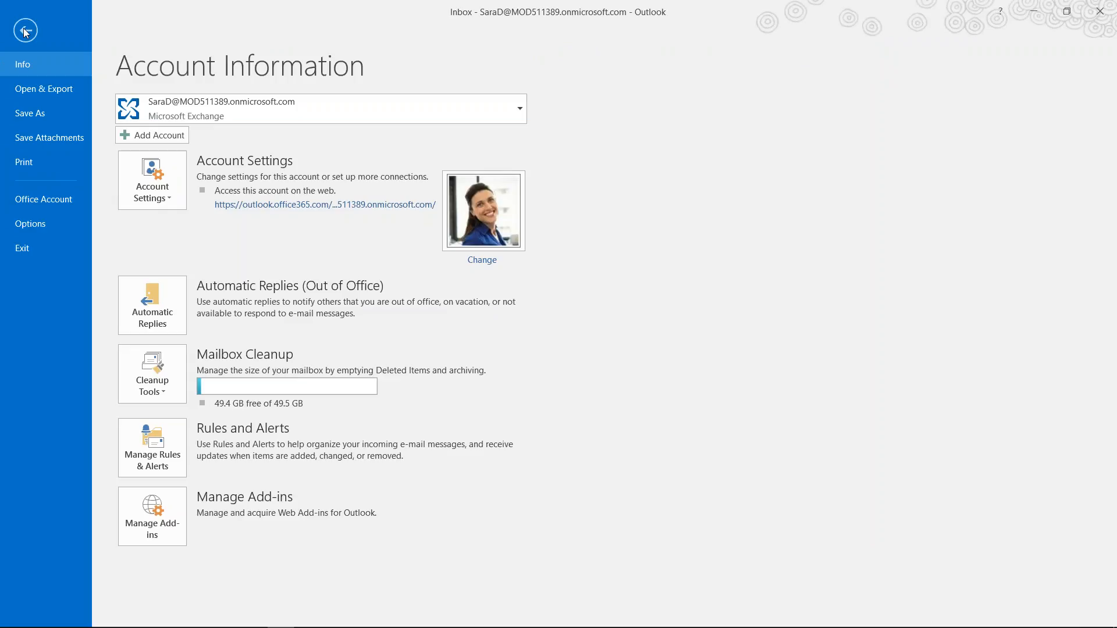
click(25, 31)
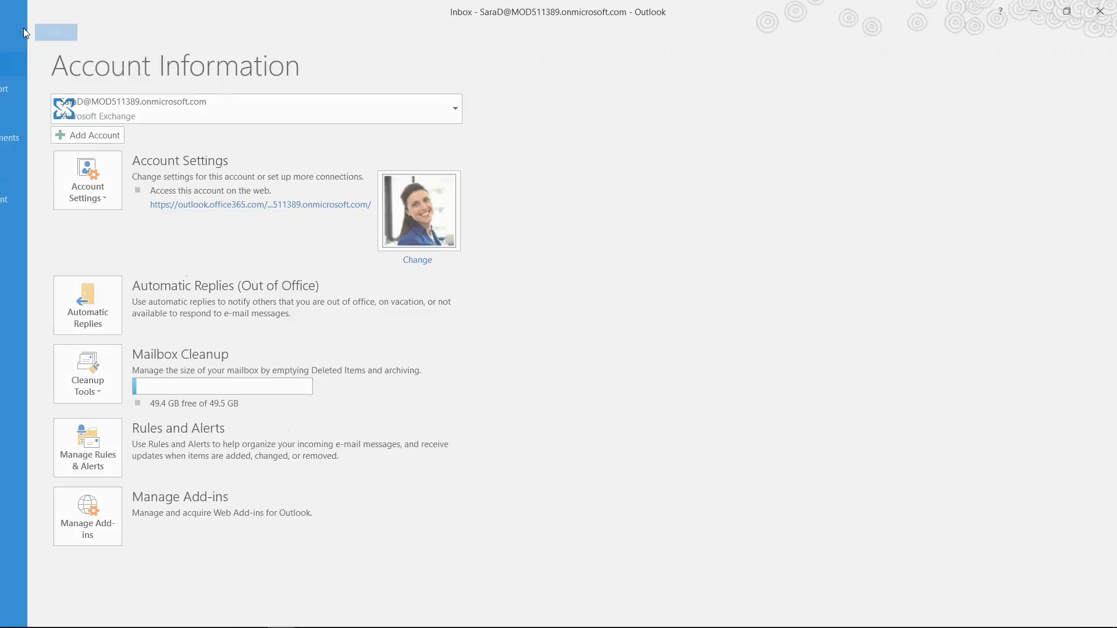
click(23, 20)
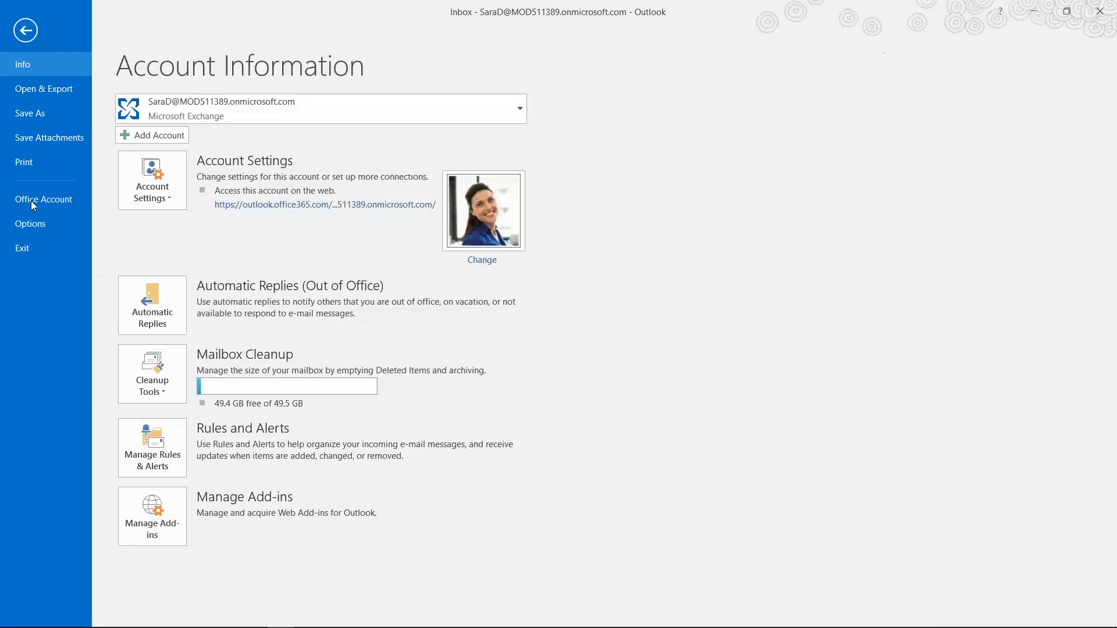
click(29, 224)
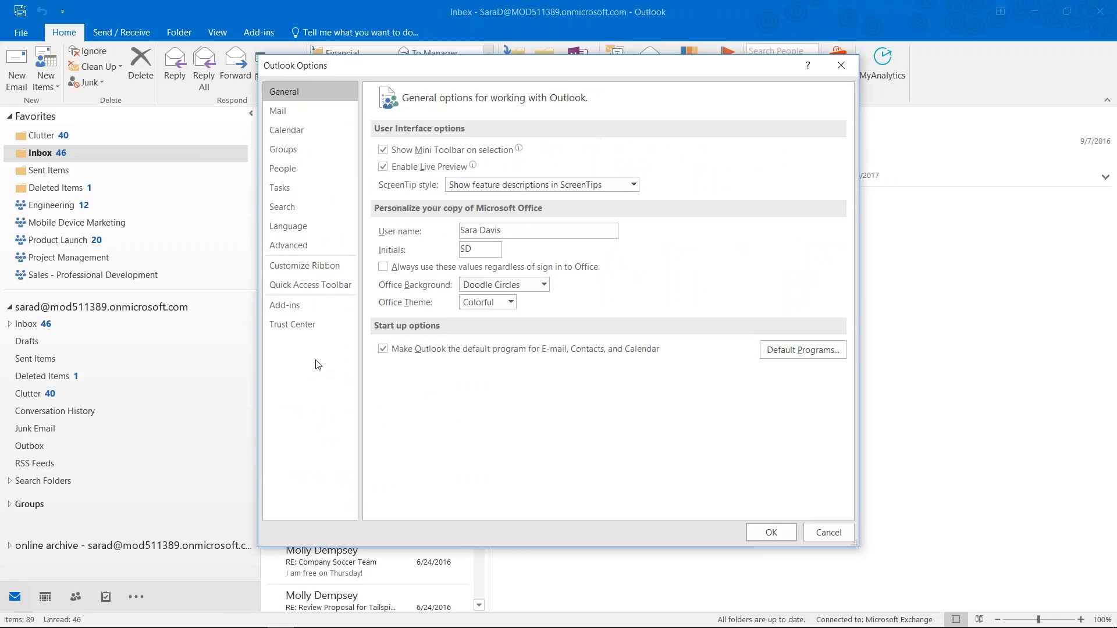
click(284, 118)
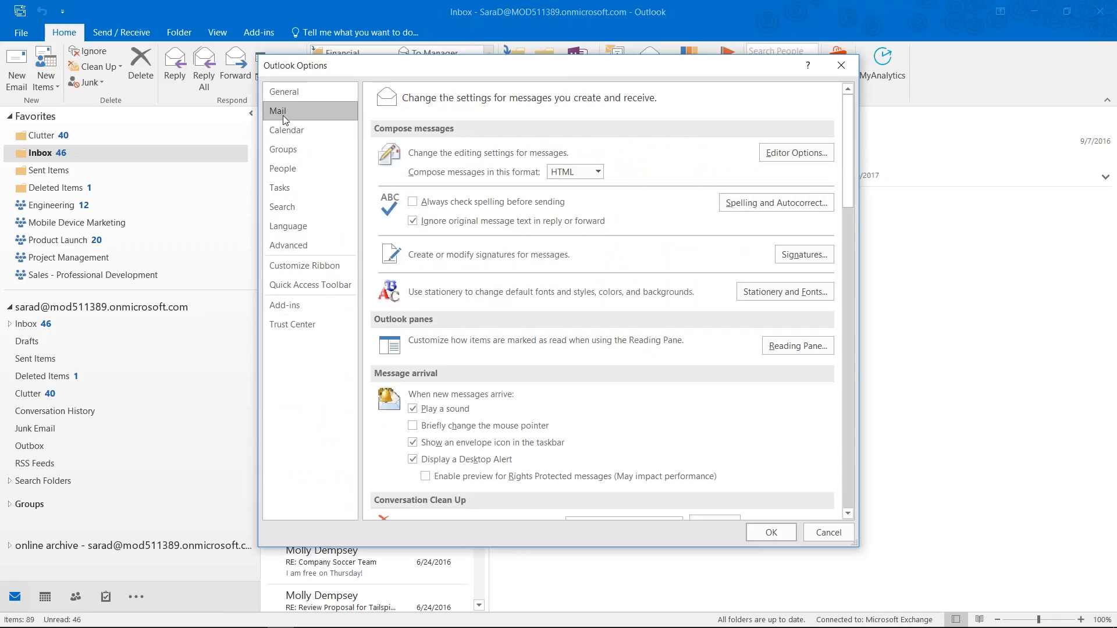
click(813, 259)
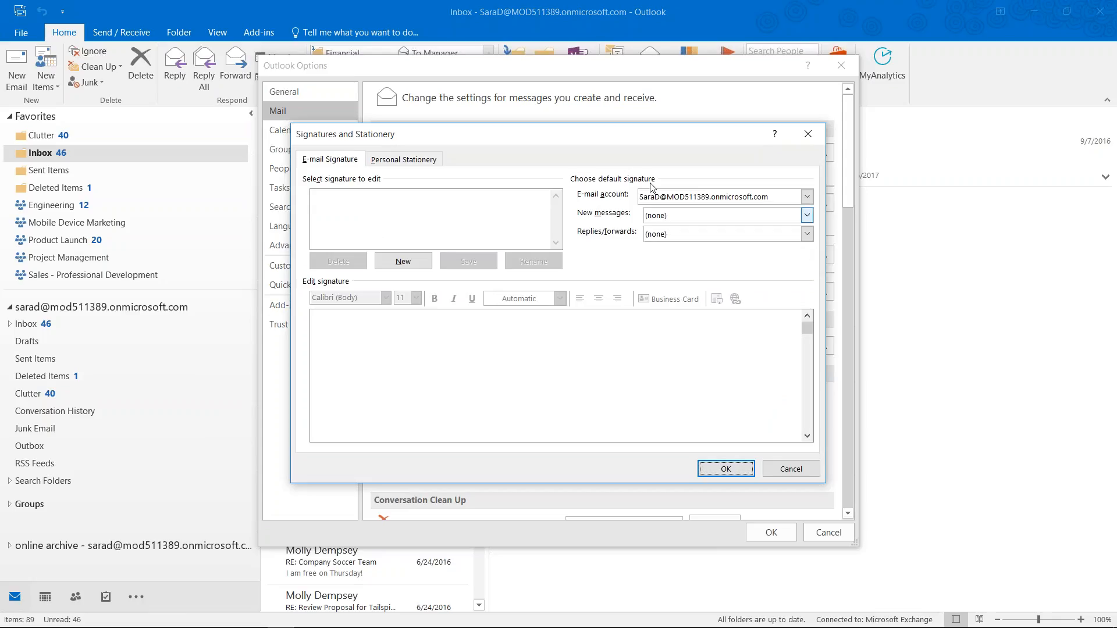
Create a new signature named 'Standard - Contoso' and place the cursor in its empty body
click(407, 263)
click(410, 265)
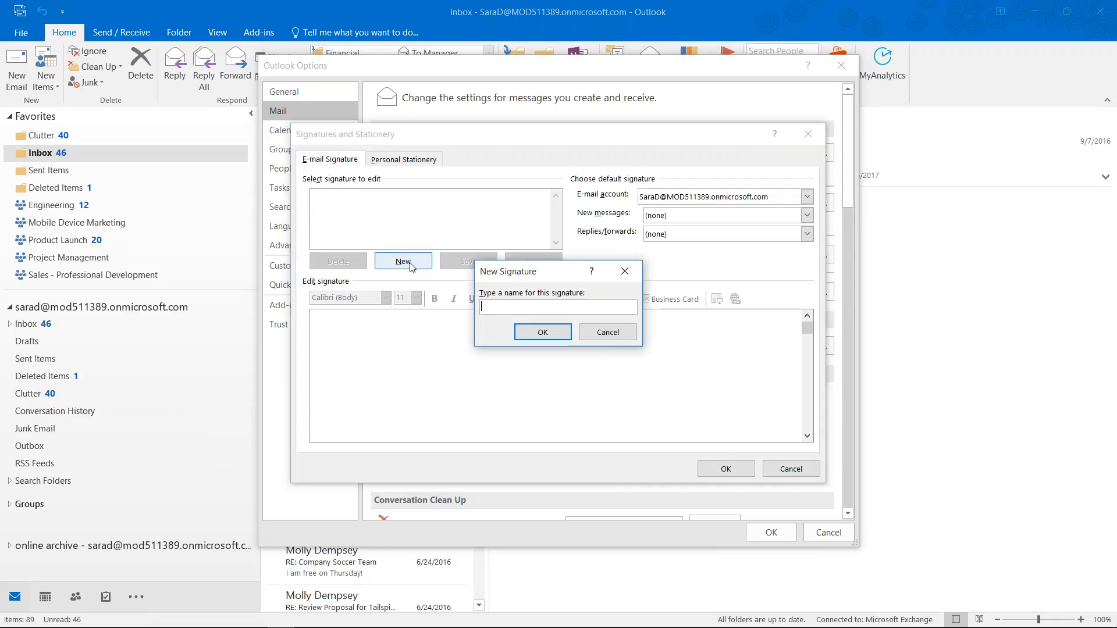
text(St)
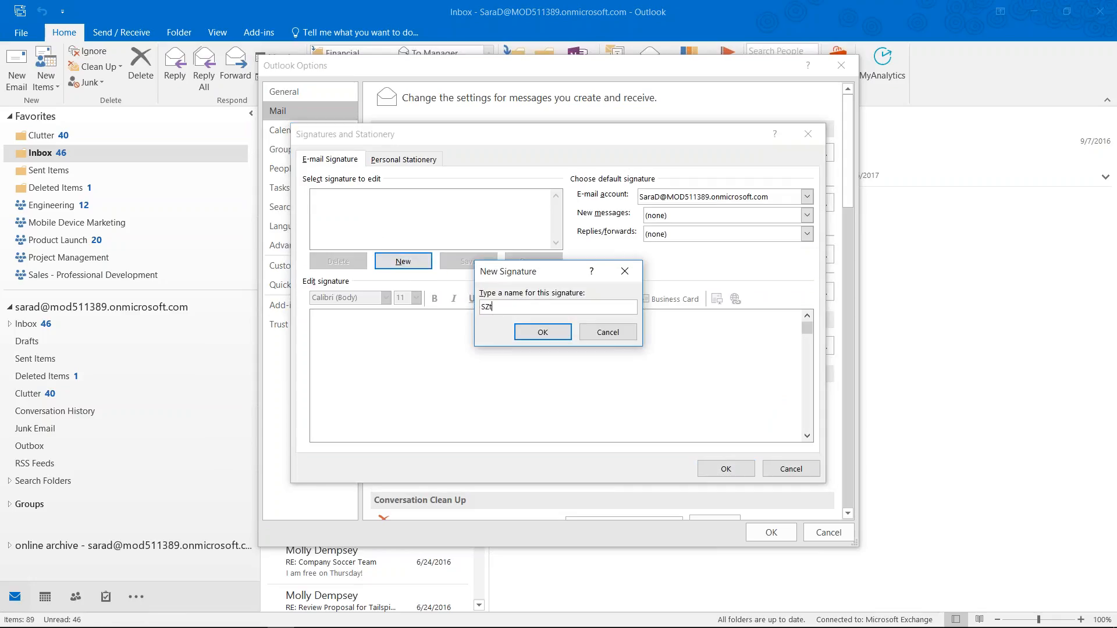
text(andard - Contoso)
click(553, 334)
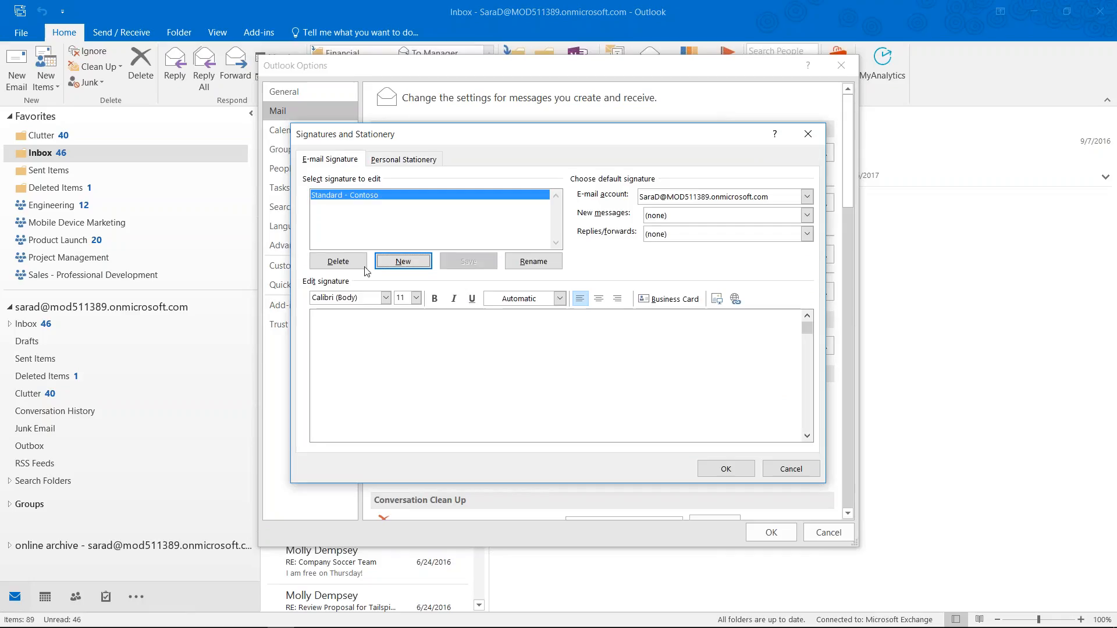
click(360, 334)
Enter the user's name, 'Marketing Assistant', office and mobile numbers, and e-mail address on separate lines
text(Sara dav)
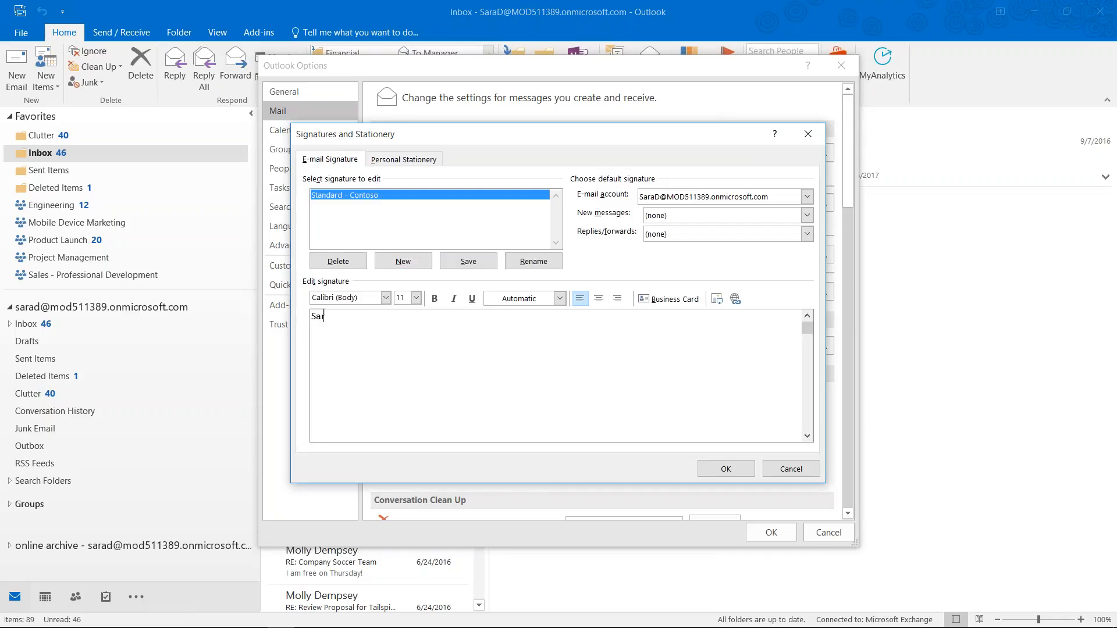
key(BackSpace)
key(BackSpace)
key(BackSpace)
text(Davis)
key(Return)
text(Marketing Assista)
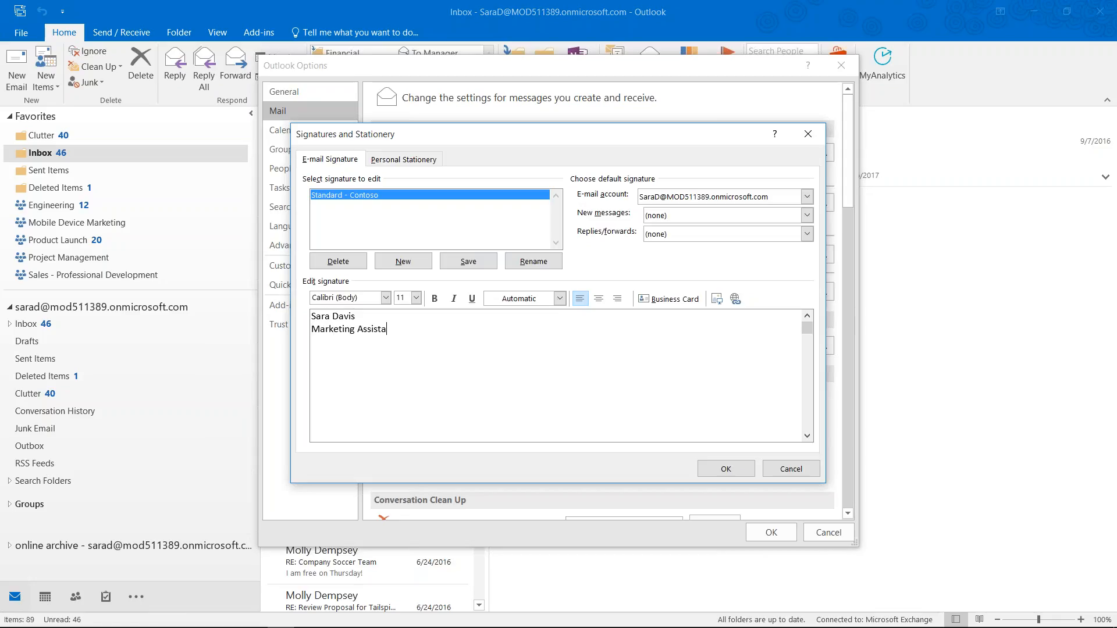
text(nt)
key(Return)
text(210-55)
text(5-1212 )
text(415)
text(-555-1212)
text( mobile )
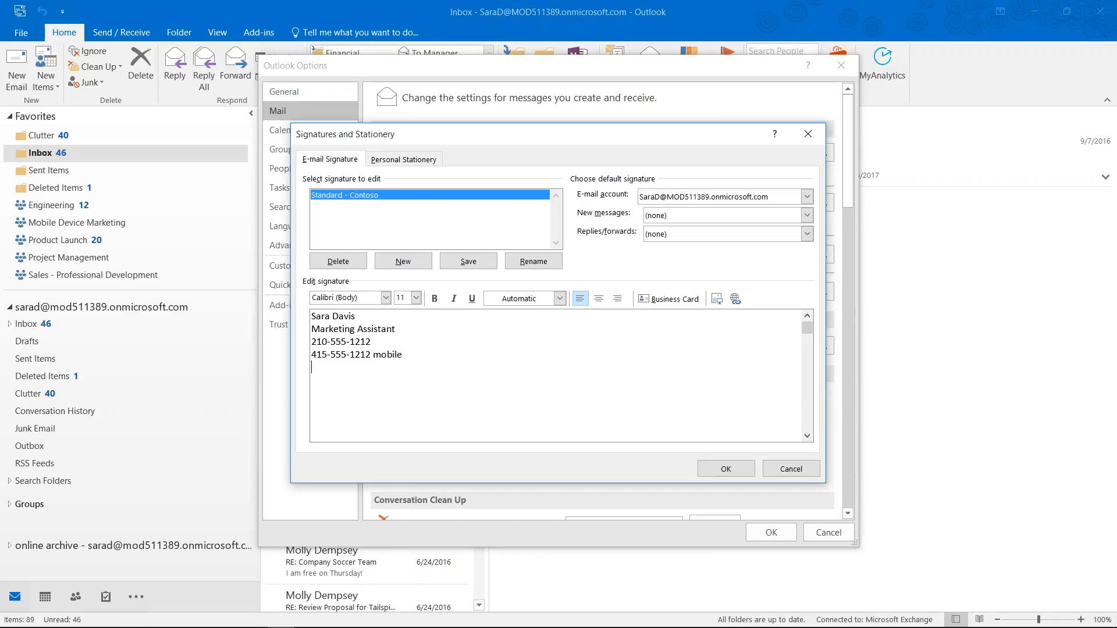
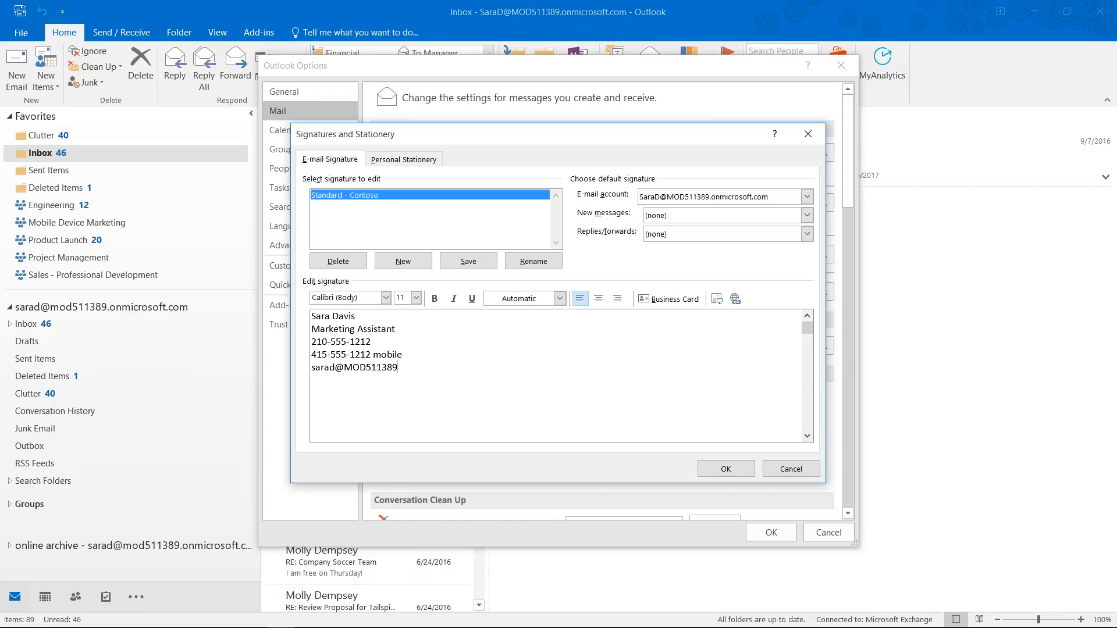
key(Return)
key(Return)
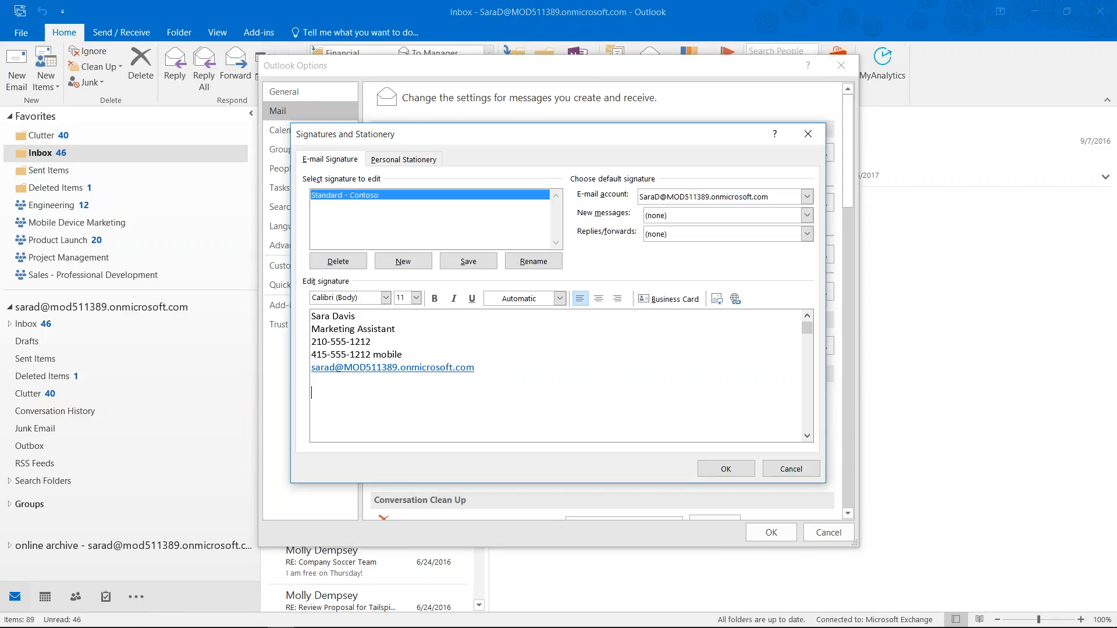
Insert 'Contoso Corporation' and 'Assistant to the Director of Marketing' as lines below the job title
key(Up)
key(Up)
key(Return)
key(Up)
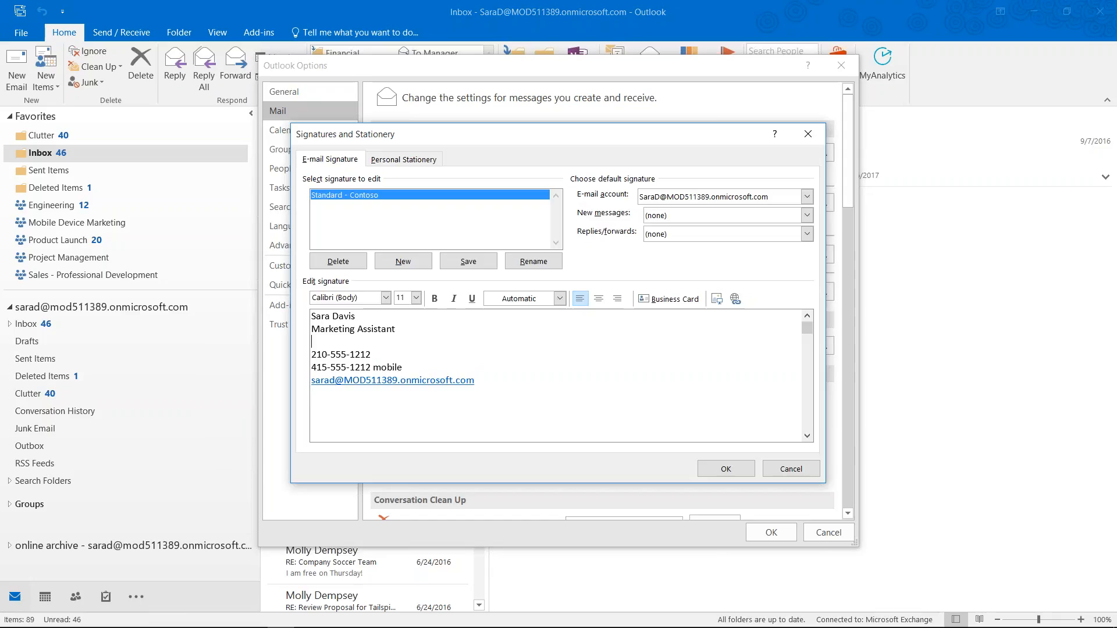
text(Consto)
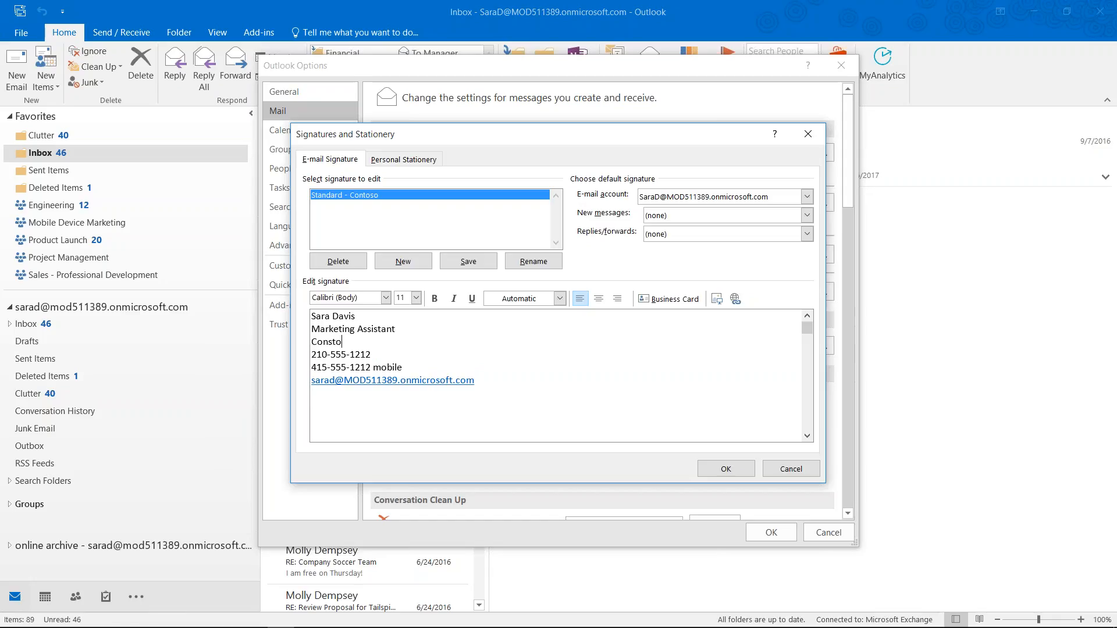
key(BackSpace)
key(BackSpace)
key(BackSpace)
text(toso Corporation)
click(396, 329)
key(Return)
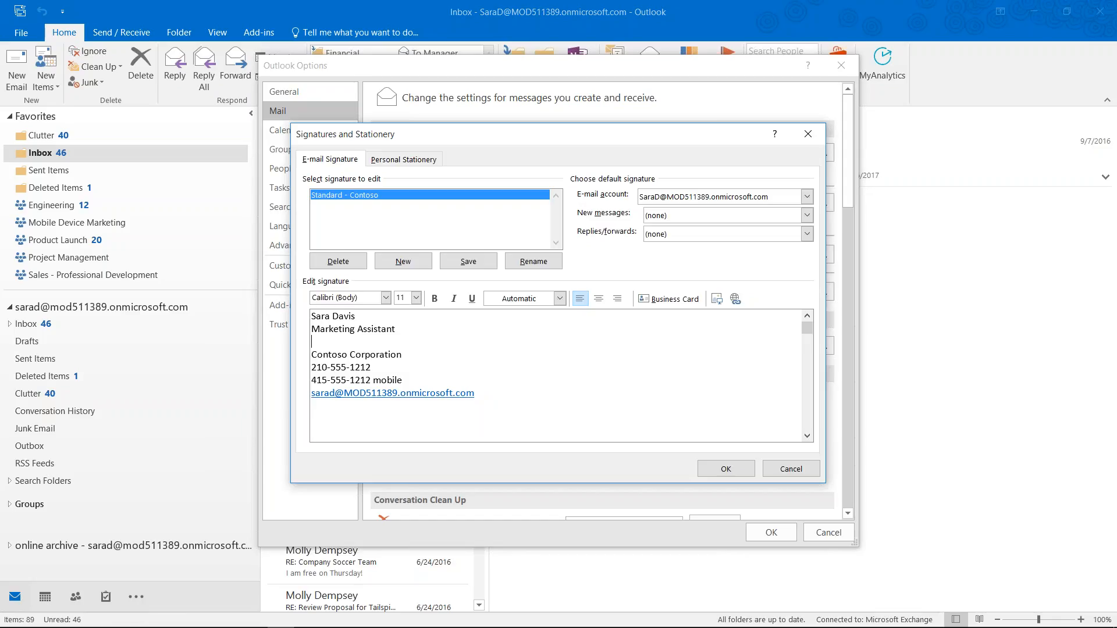
text(Assistant to the Director of Marketing)
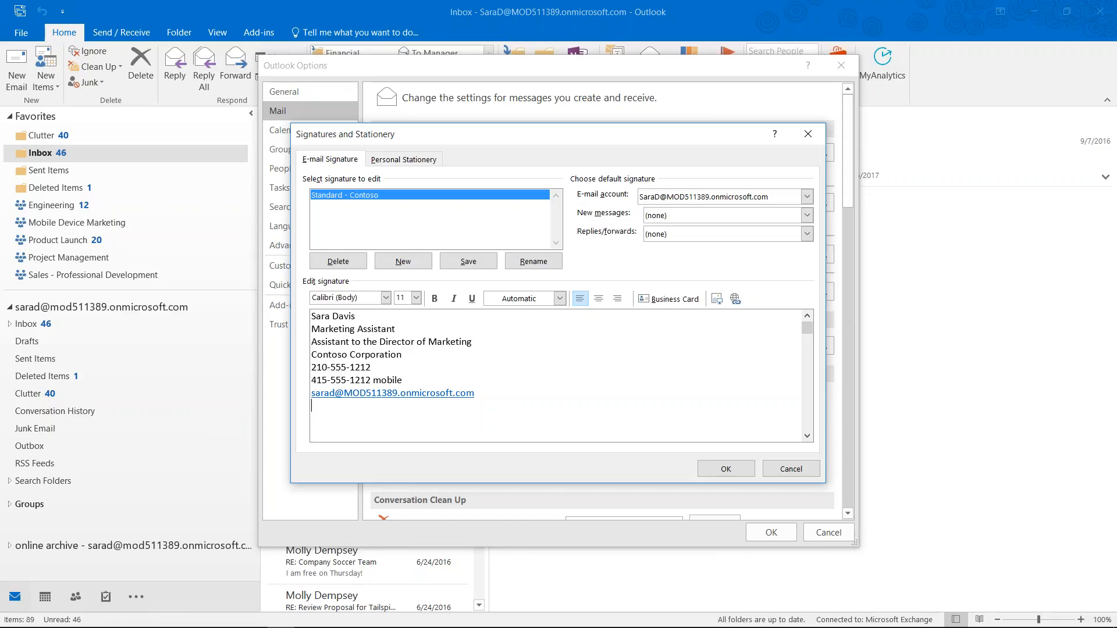
Add a line with the user's social handle and linkedin.com/in profile address
key(Return)
text(@SaraDa)
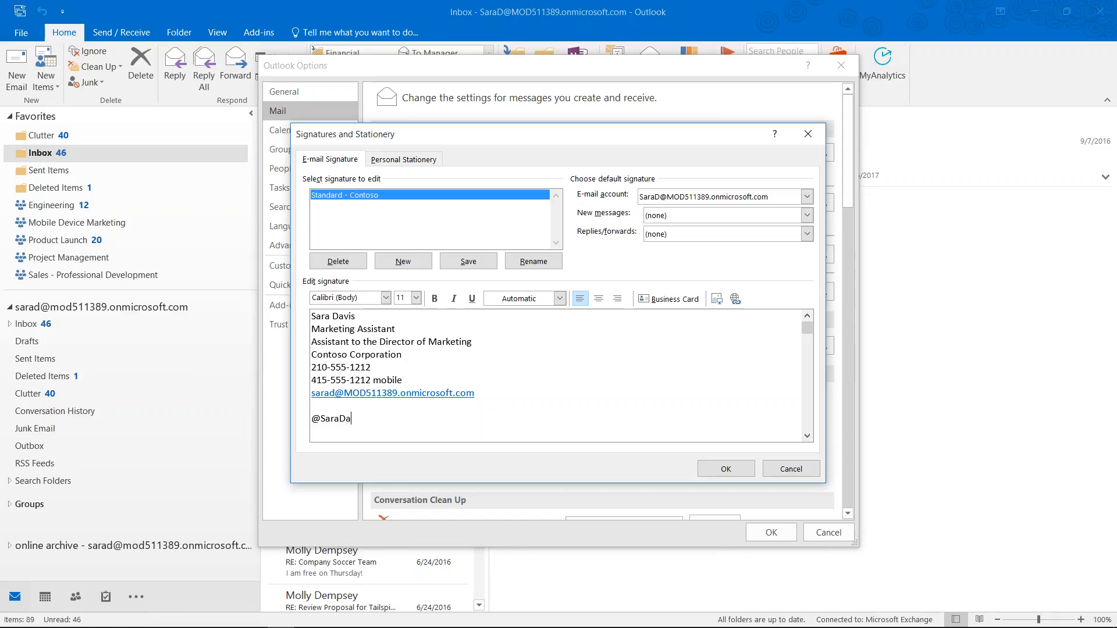
text(vis | linkedin.com/in/)
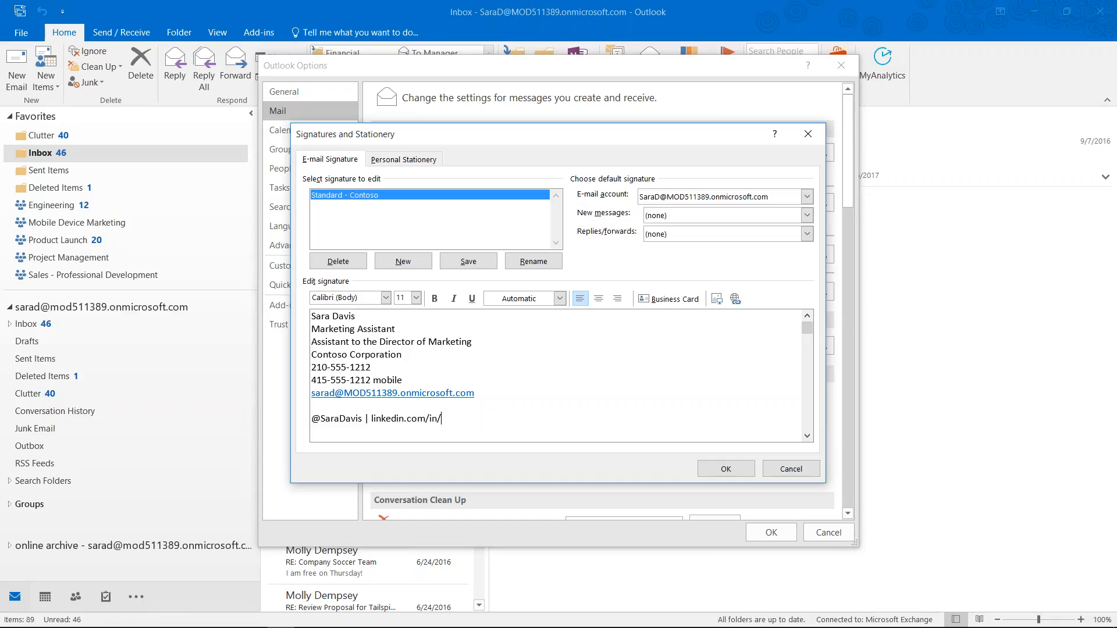
text(SaraDavis)
key(Return)
text(www.cont)
text(soo)
key(BackSpace)
key(BackSpace)
key(BackSpace)
text(oso)
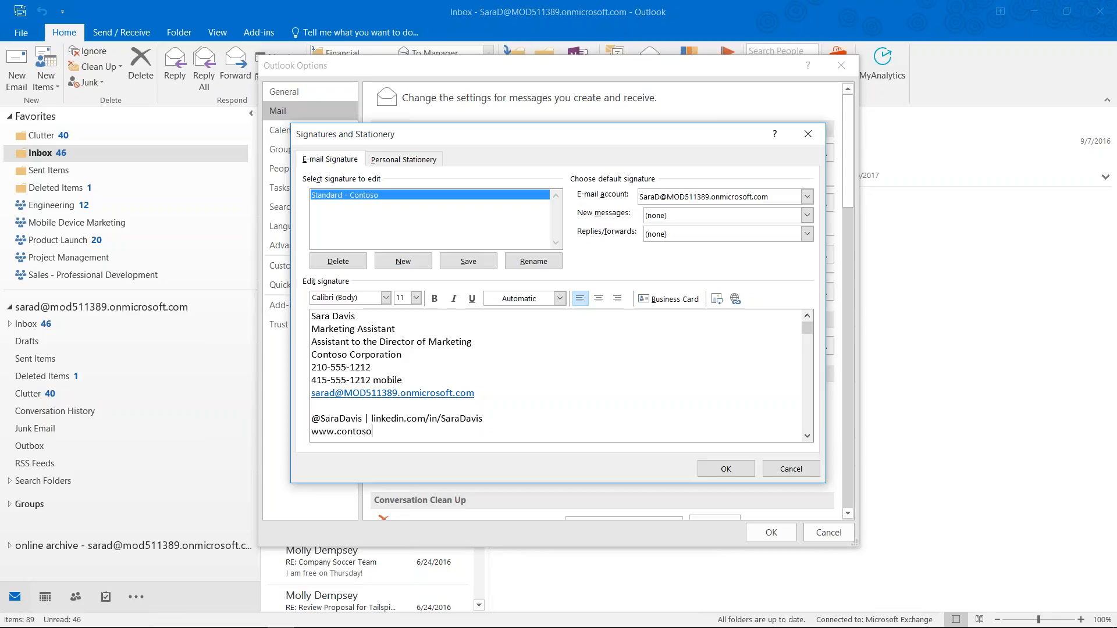
text(corp.com)
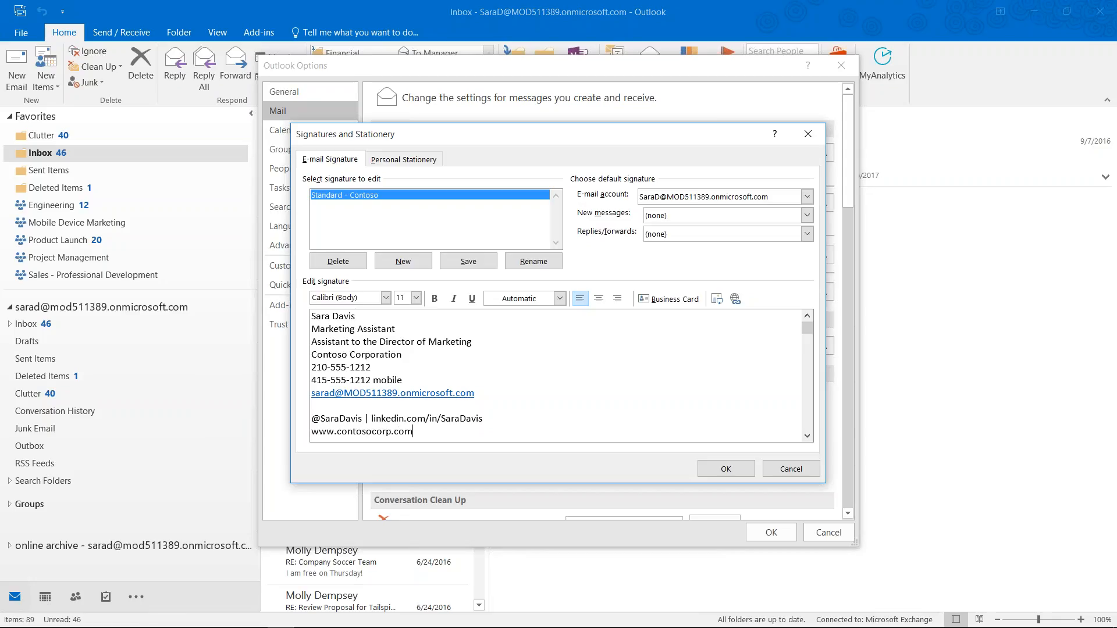
key(Up)
key(shift+Right)
key(shift+Right)
key(shift+Right)
key(shift+Right)
key(shift+Right)
key(shift+Right)
key(shift+Right)
key(shift+Right)
key(shift+Right)
key(shift+Right)
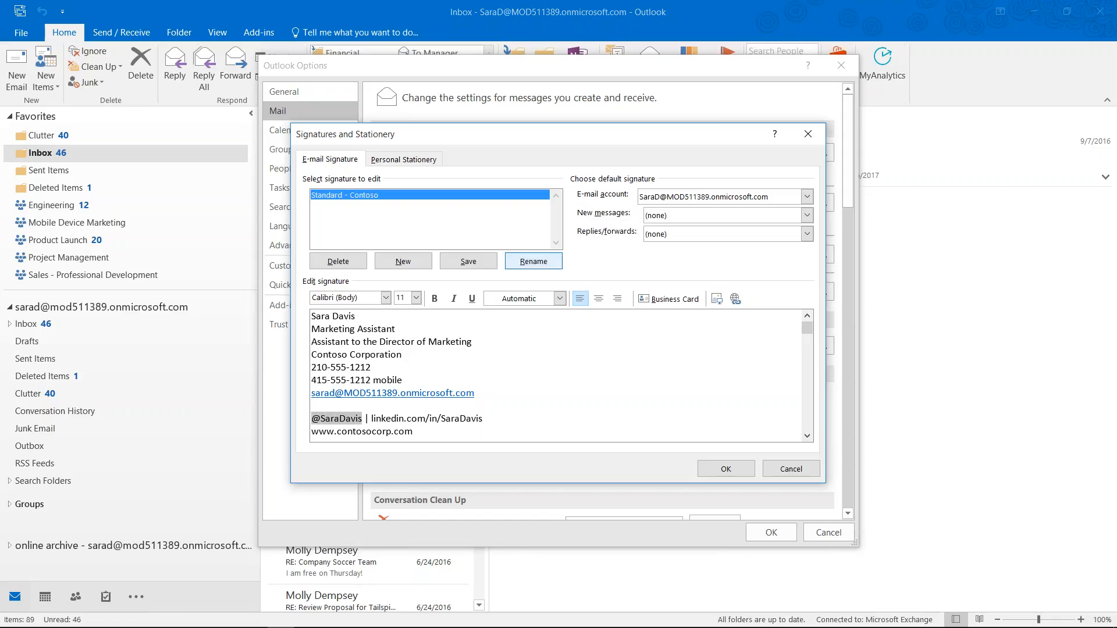
click(736, 300)
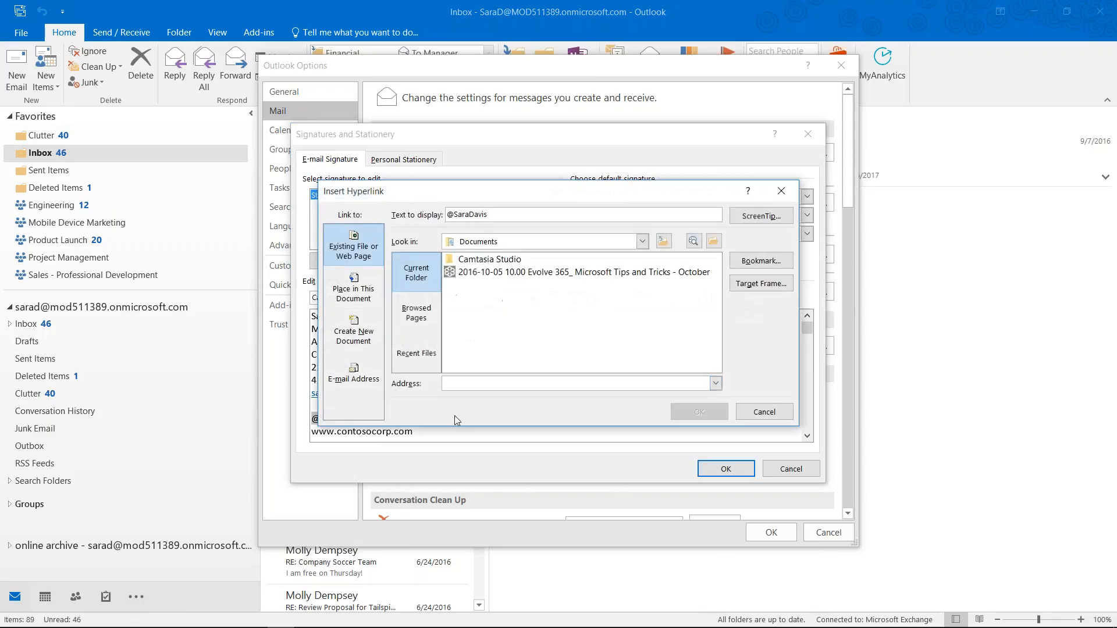
click(473, 385)
text(https)
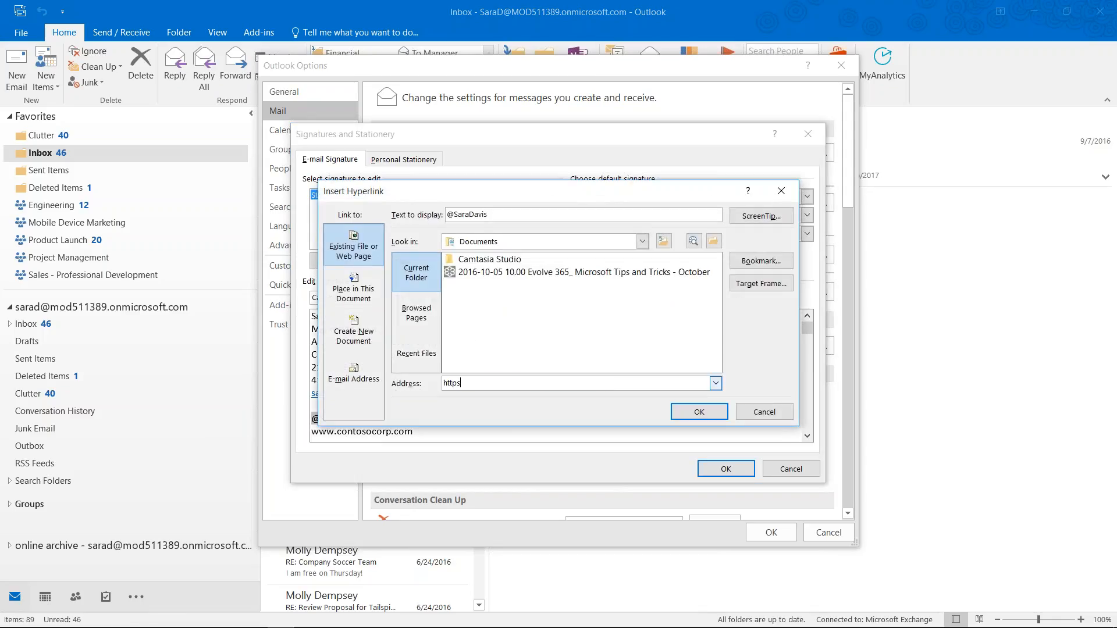
text(:tw)
key(BackSpace)
key(BackSpace)
key(BackSpace)
key(BackSpace)
text("/://twitter.com/SaraDavis)
click(698, 411)
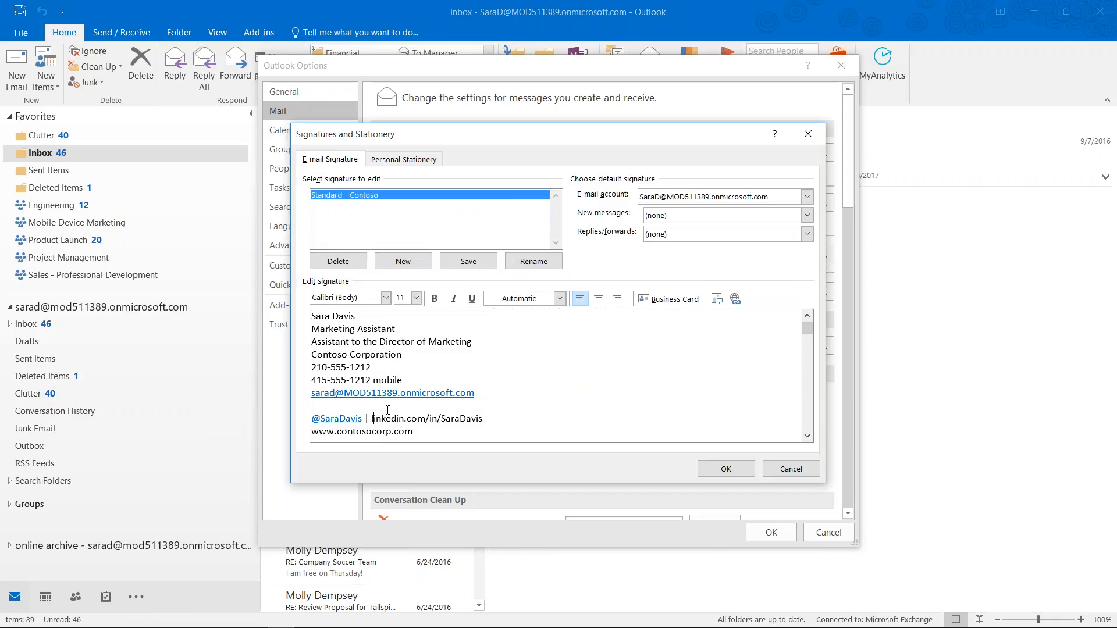
key(shift+End)
key(ctrl+c)
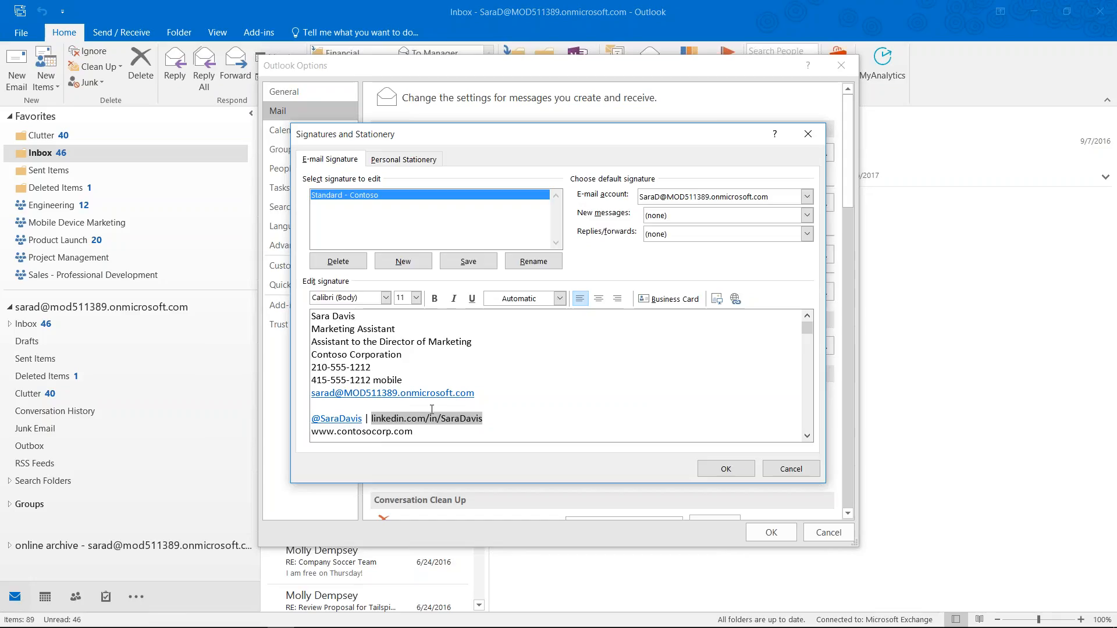
click(735, 299)
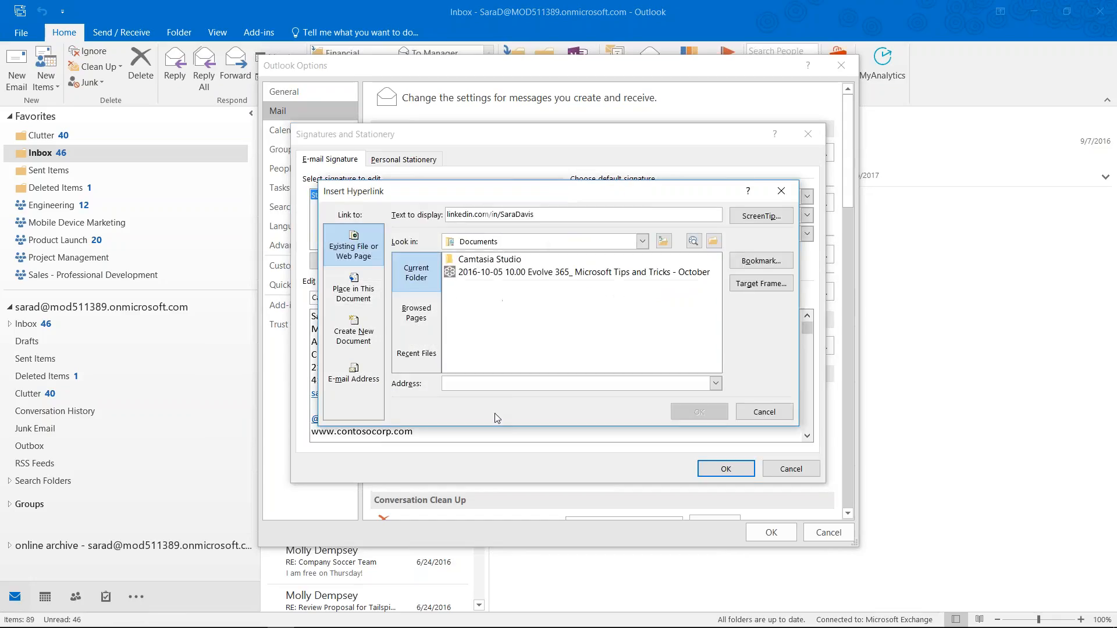
key(ctrl+v)
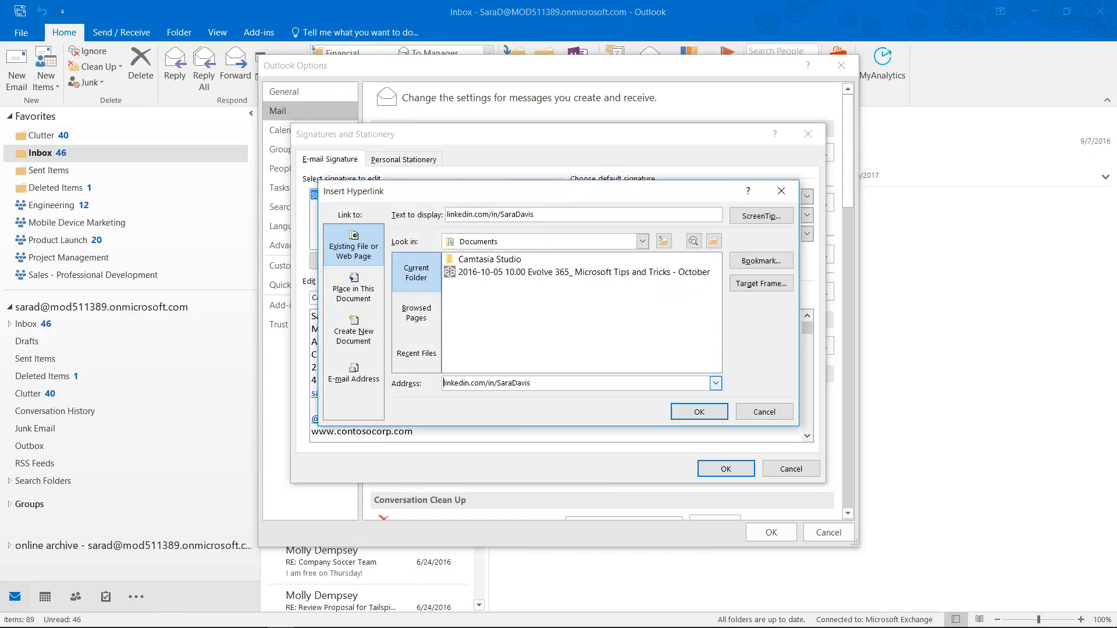
text(https://)
click(689, 414)
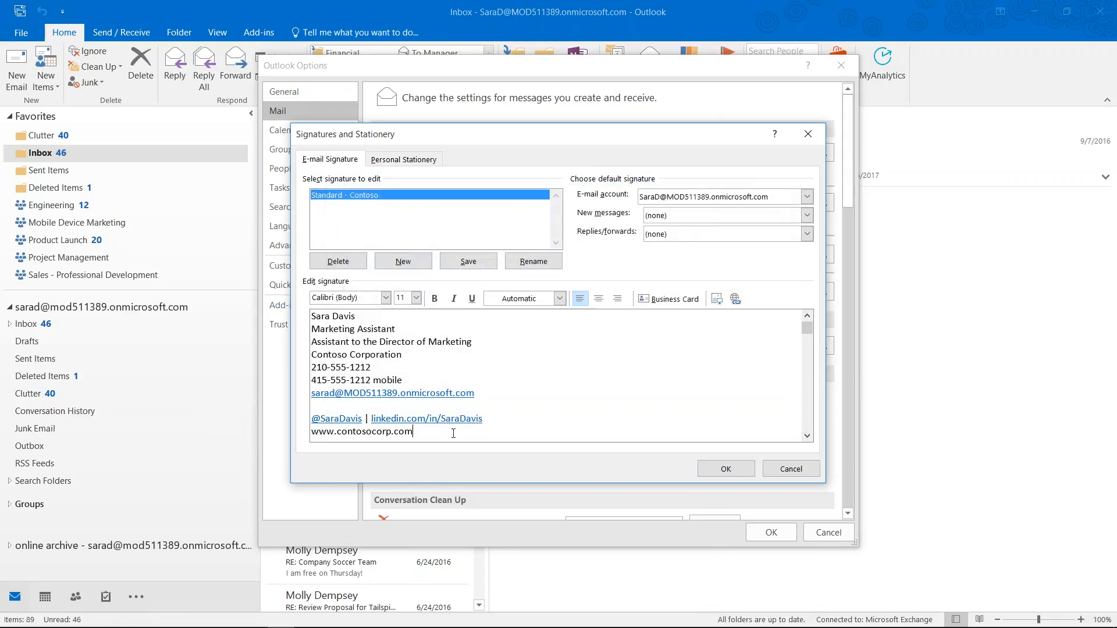
key(shift+Home)
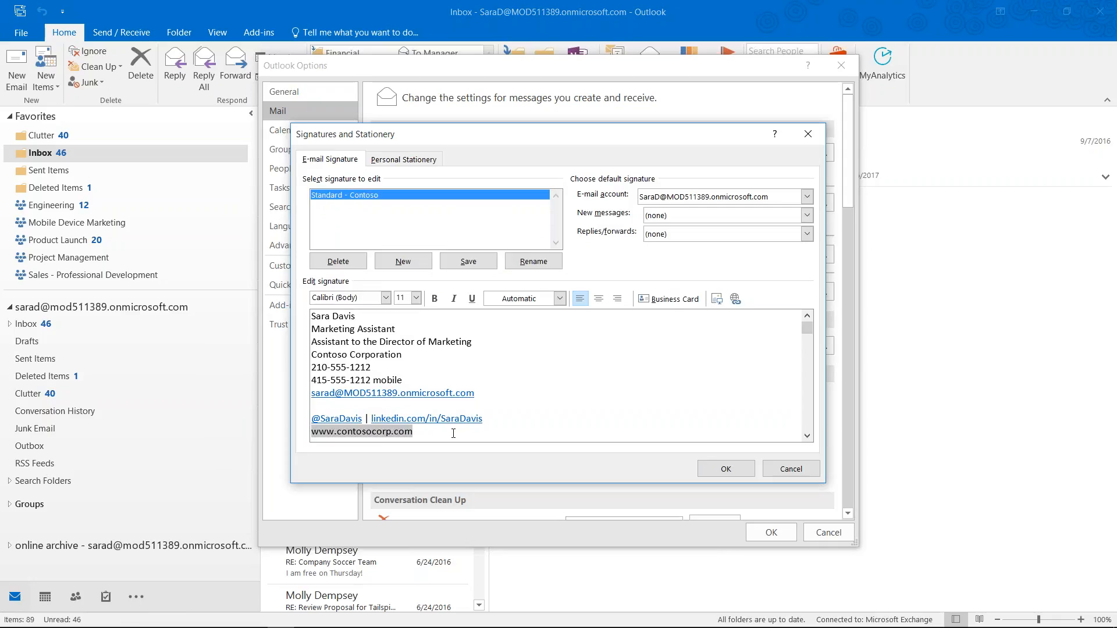
click(735, 298)
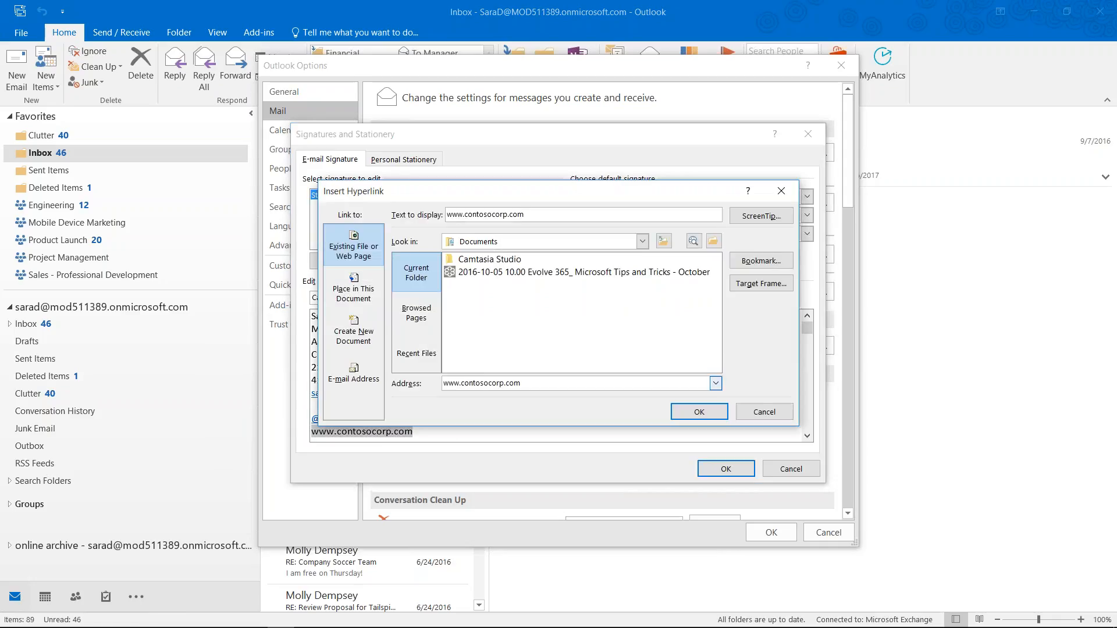
click(713, 416)
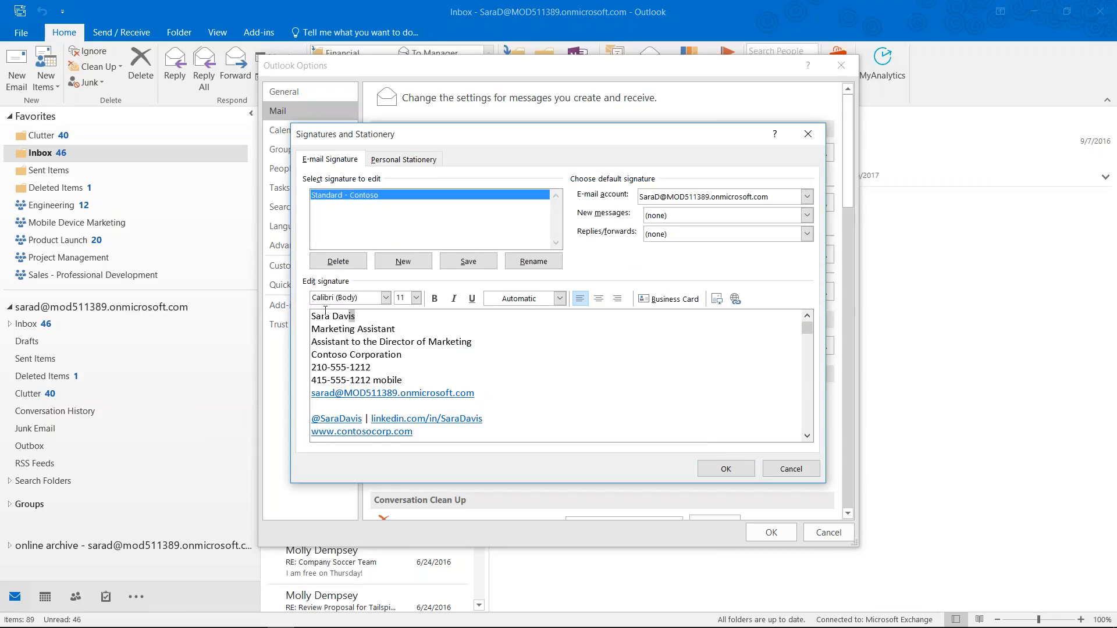
Make the name on the first signature line bold
triple_click(358, 316)
click(435, 299)
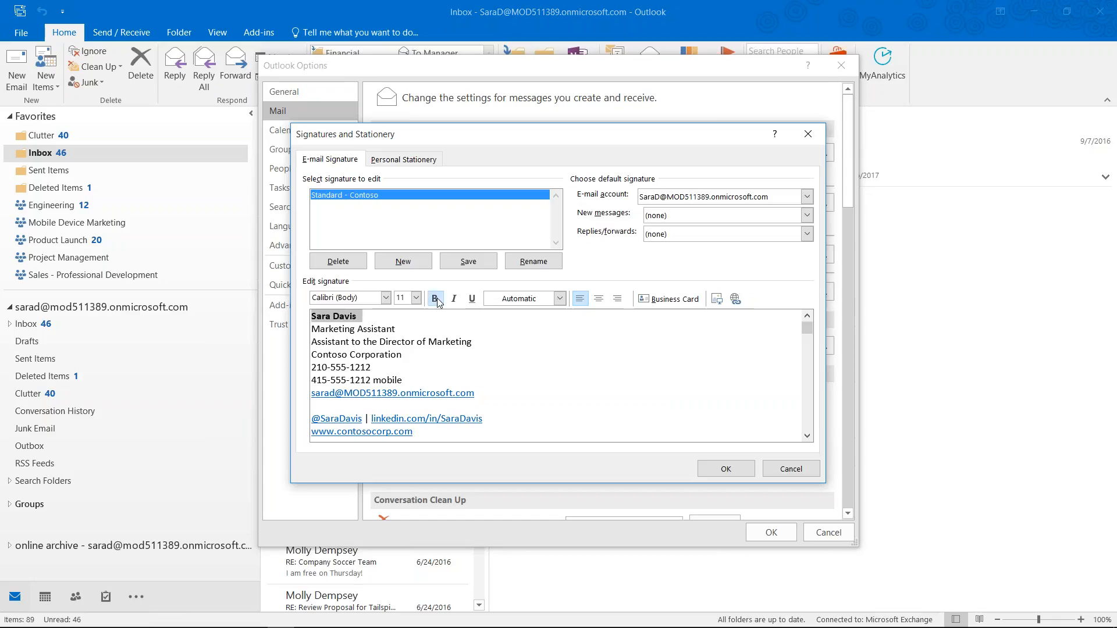
click(374, 316)
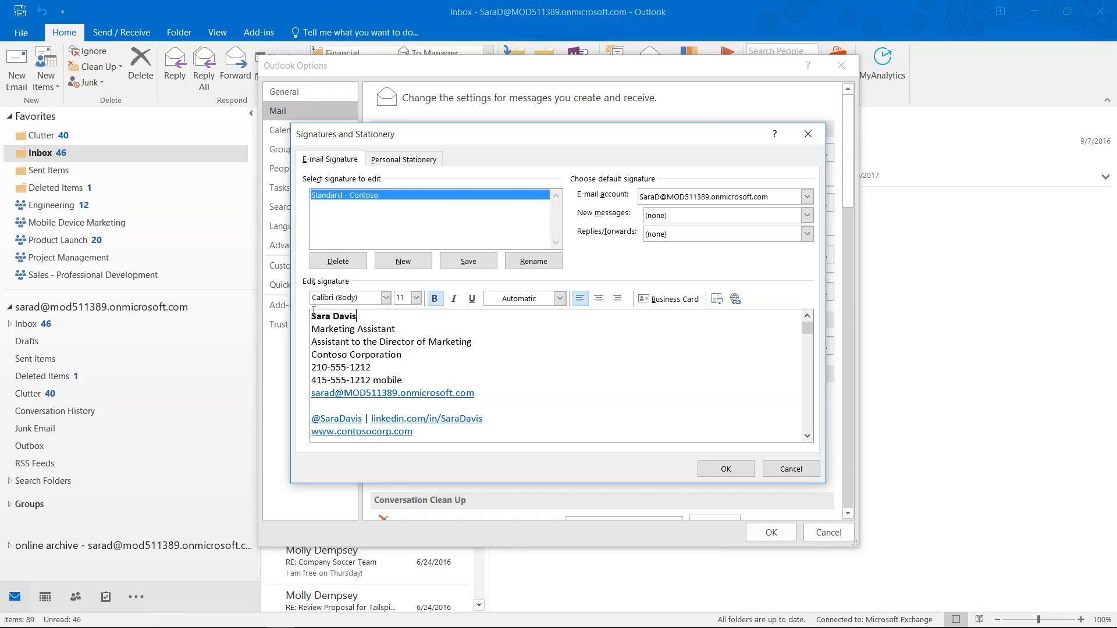
Try Palace Script MT on the name, then switch it back to Calibri (Body)
triple_click(366, 319)
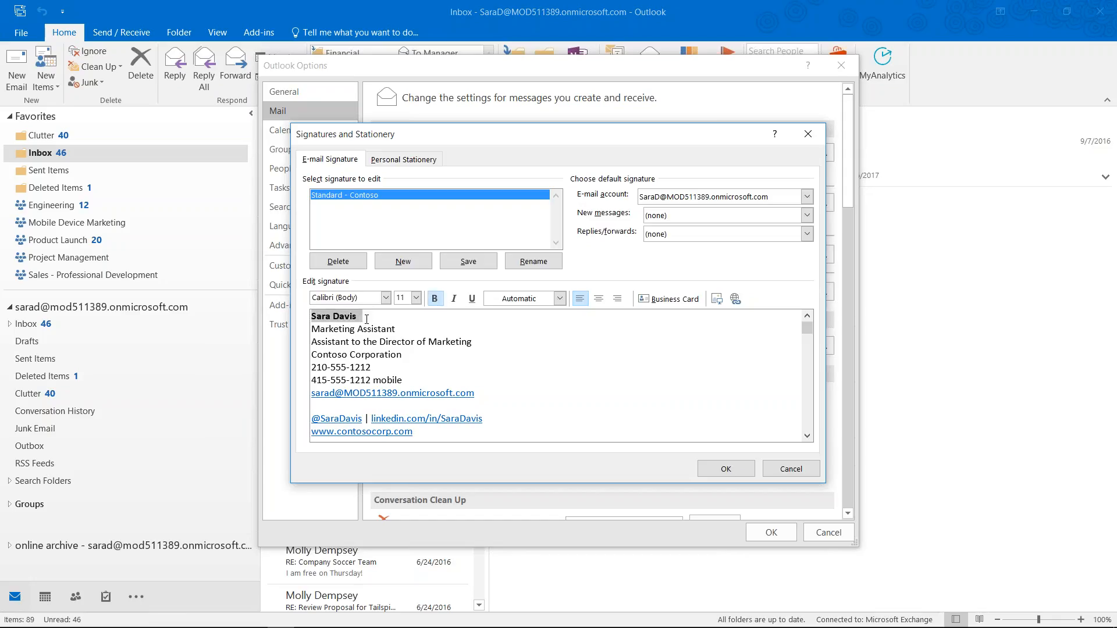
click(385, 298)
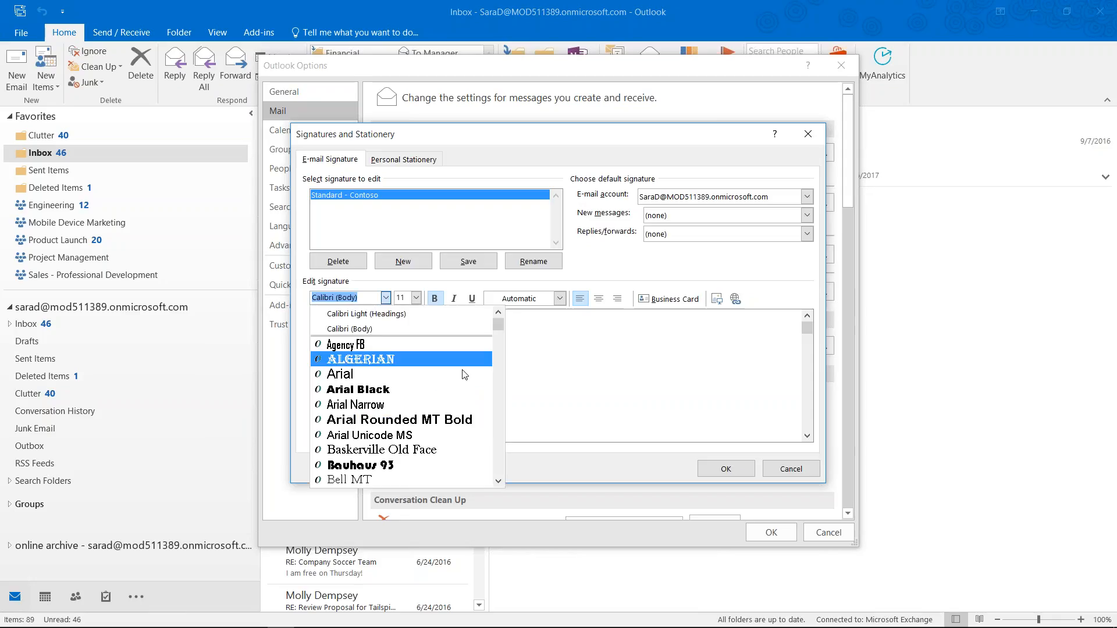
drag(501, 326, 499, 431)
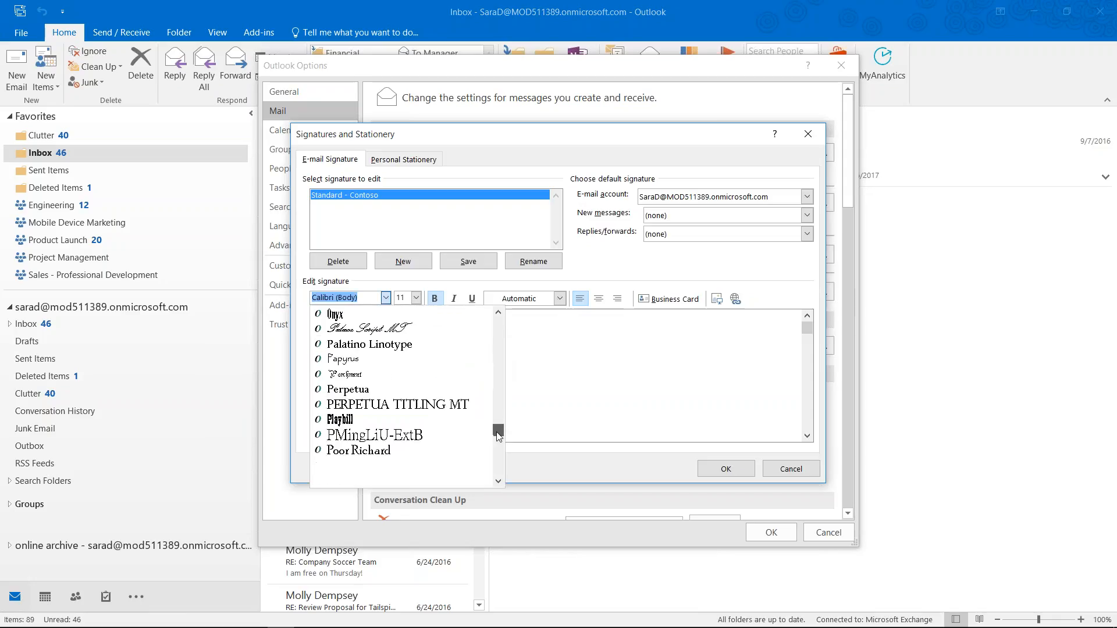
click(402, 329)
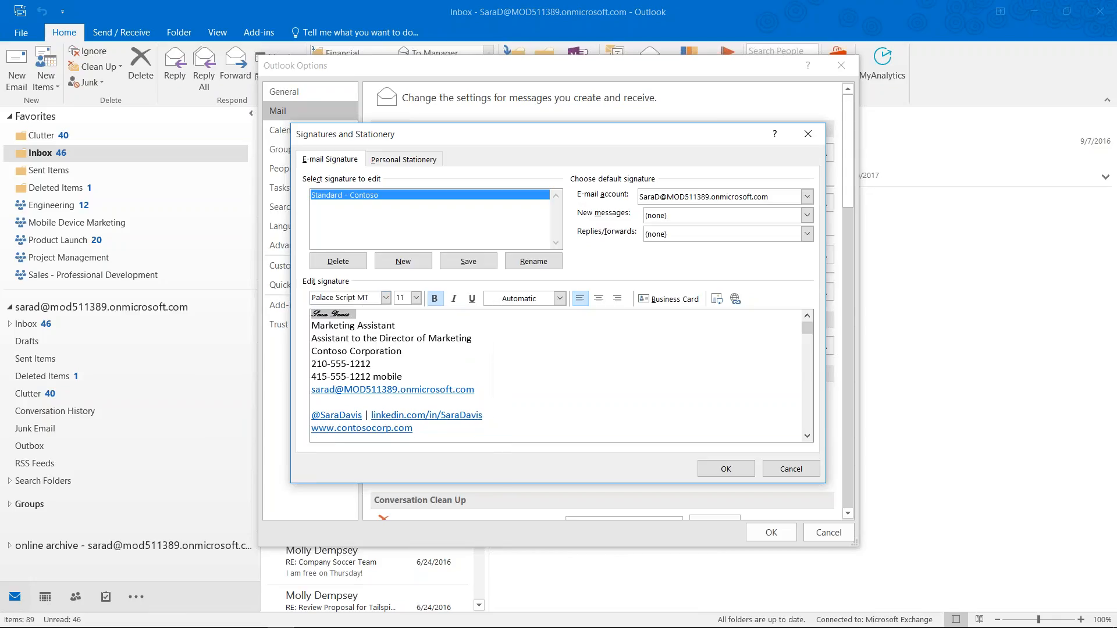
click(385, 298)
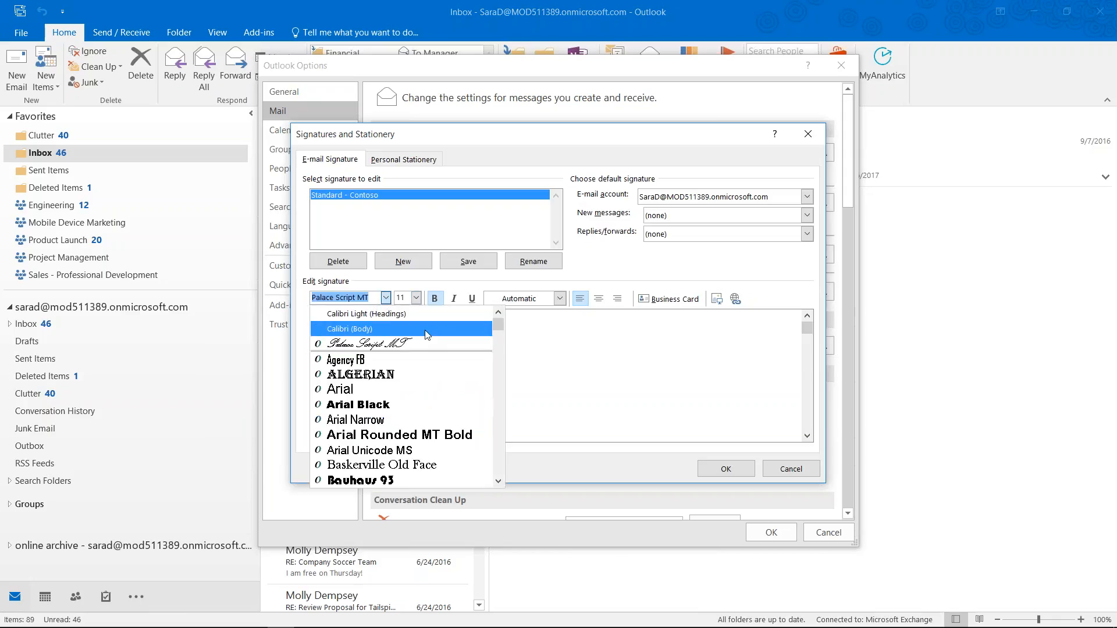
click(415, 323)
click(411, 317)
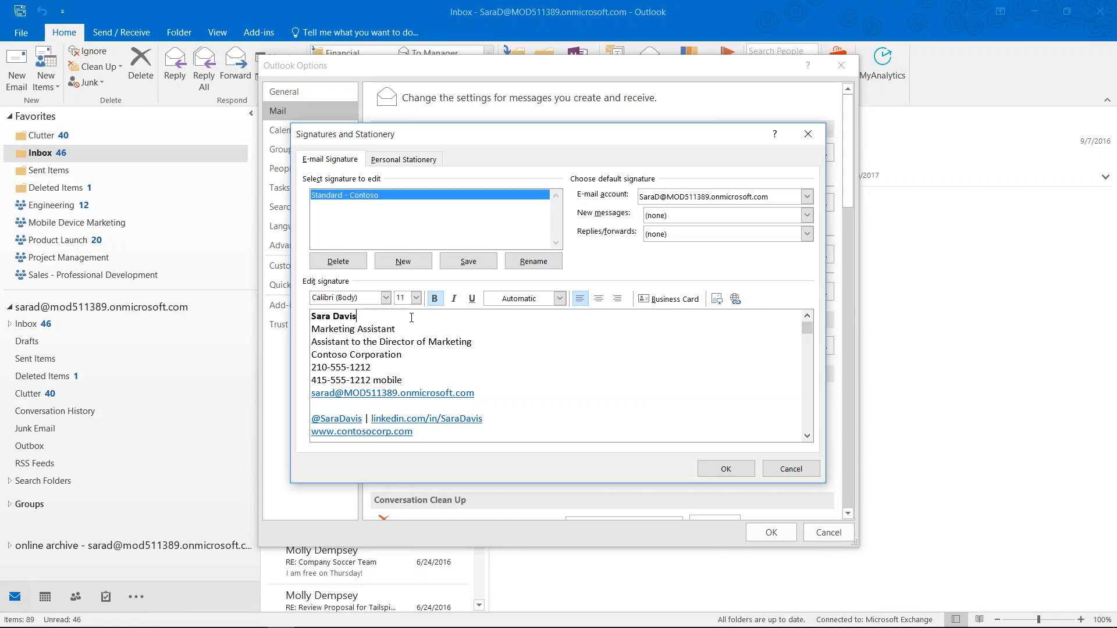
click(416, 341)
click(377, 368)
Select the whole Standard - Contoso text, save it, and create an empty 'Reply - Contoso' signature
mouse_move(459, 437)
mouse_down()
mouse_move(372, 349)
mouse_move(307, 310)
mouse_up()
key(ctrl+c)
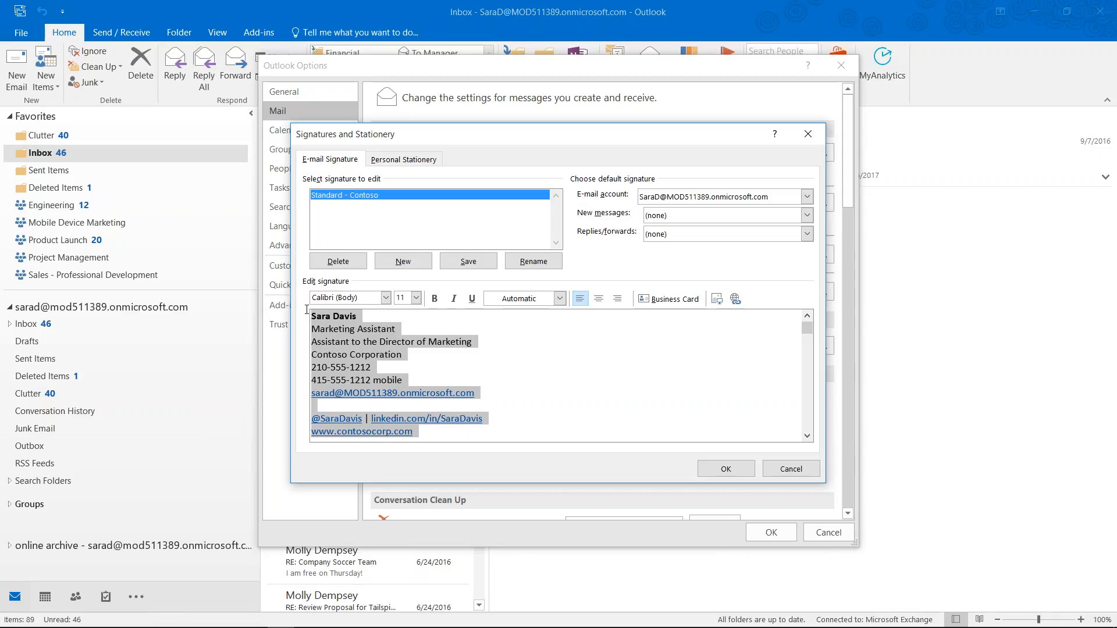
click(466, 262)
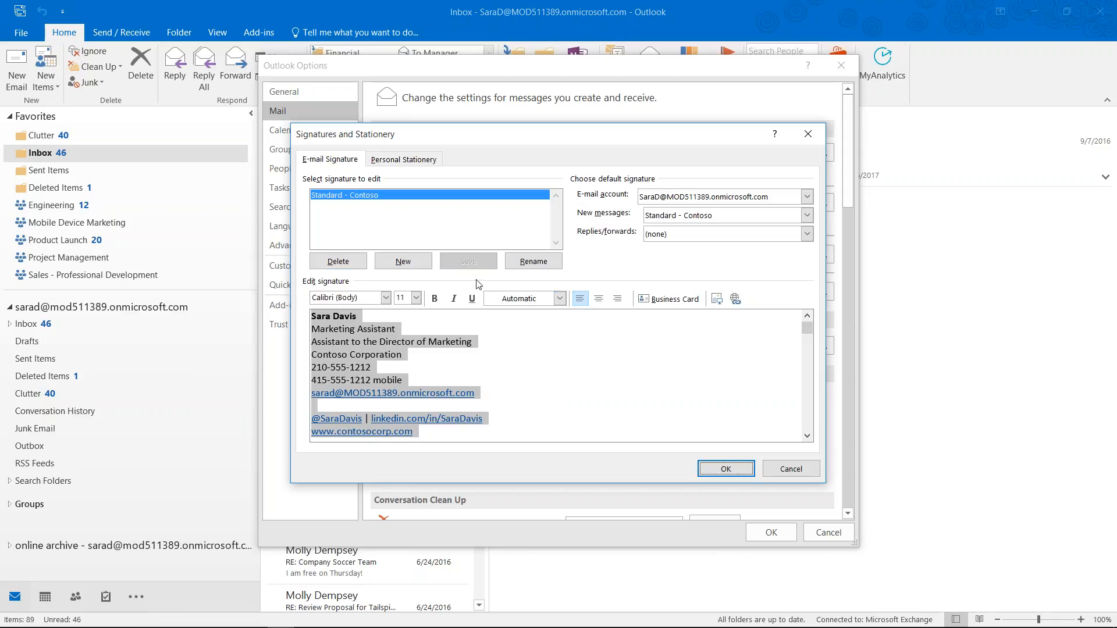
click(405, 263)
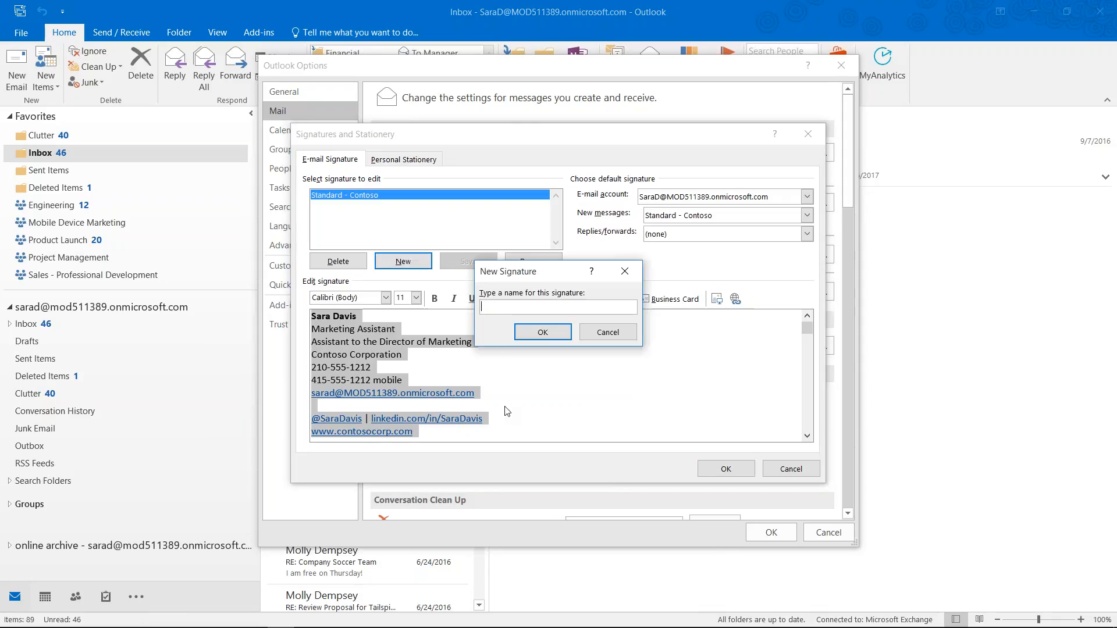
text(S)
key(BackSpace)
text(Reply - Contoso)
click(543, 333)
click(363, 322)
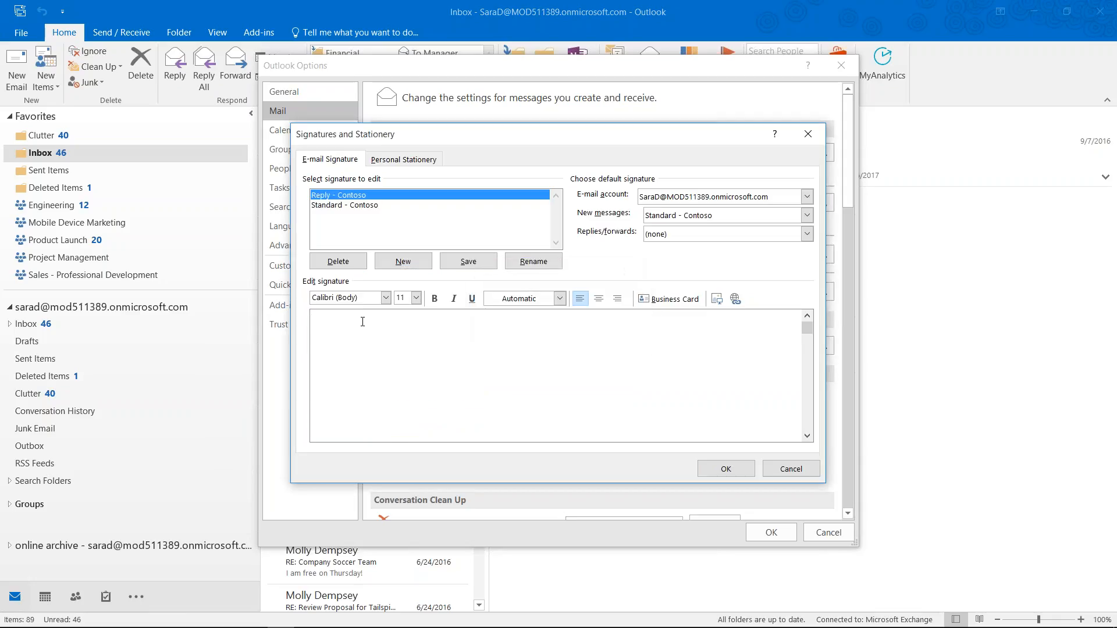
Paste the copied signature and delete all but the name, mobile number and e-mail
key(ctrl+v)
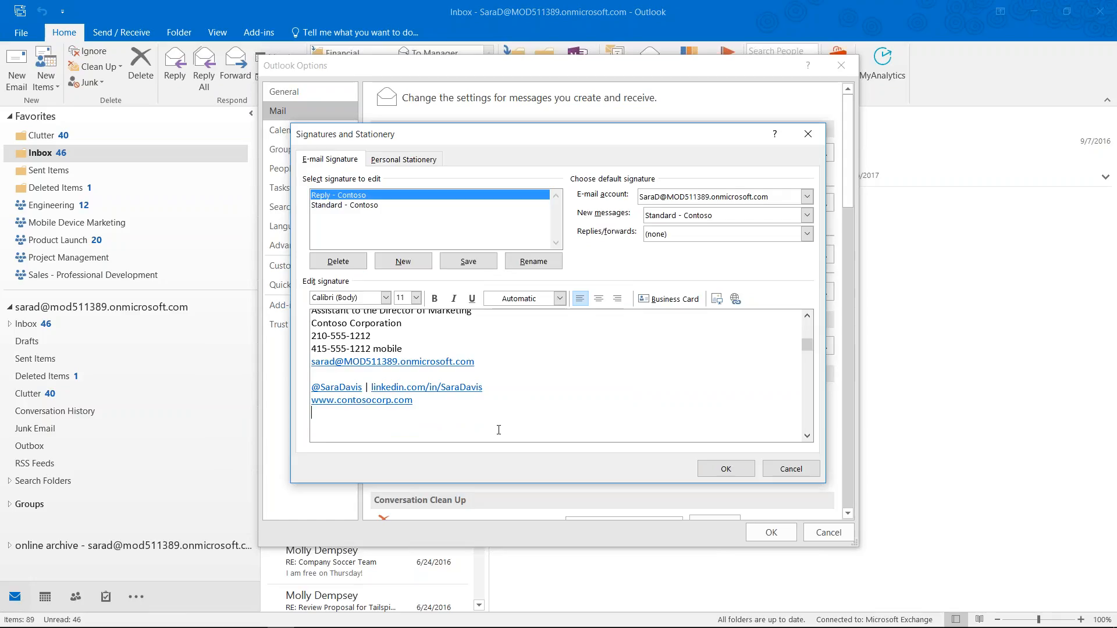
click(807, 327)
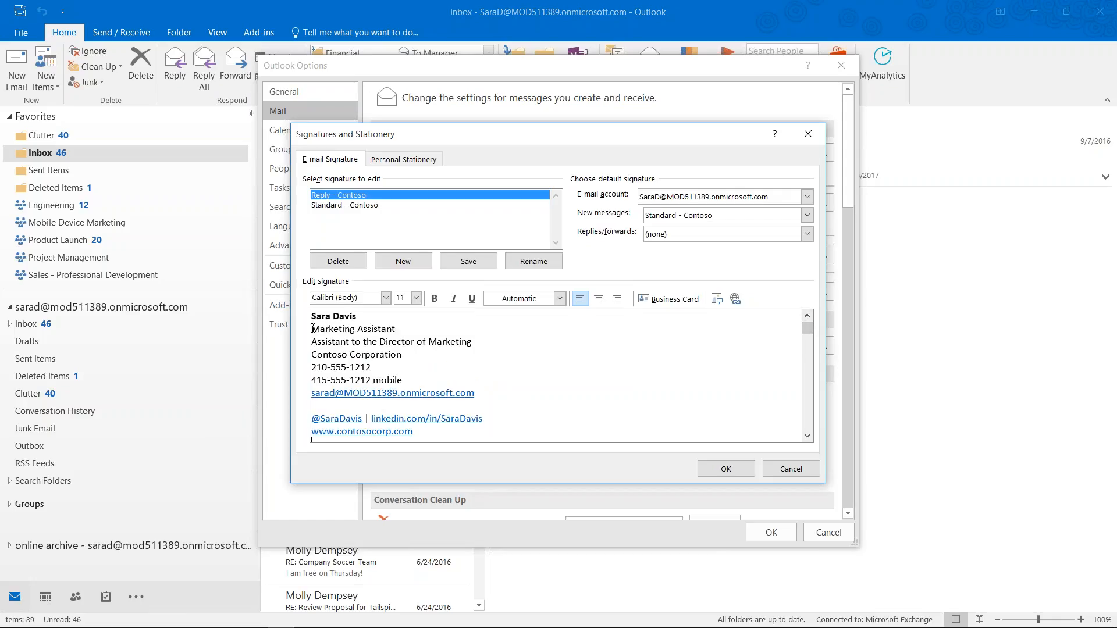
mouse_move(313, 324)
mouse_down()
mouse_move(401, 344)
mouse_move(388, 362)
mouse_move(329, 357)
mouse_move(431, 382)
mouse_up()
key(Delete)
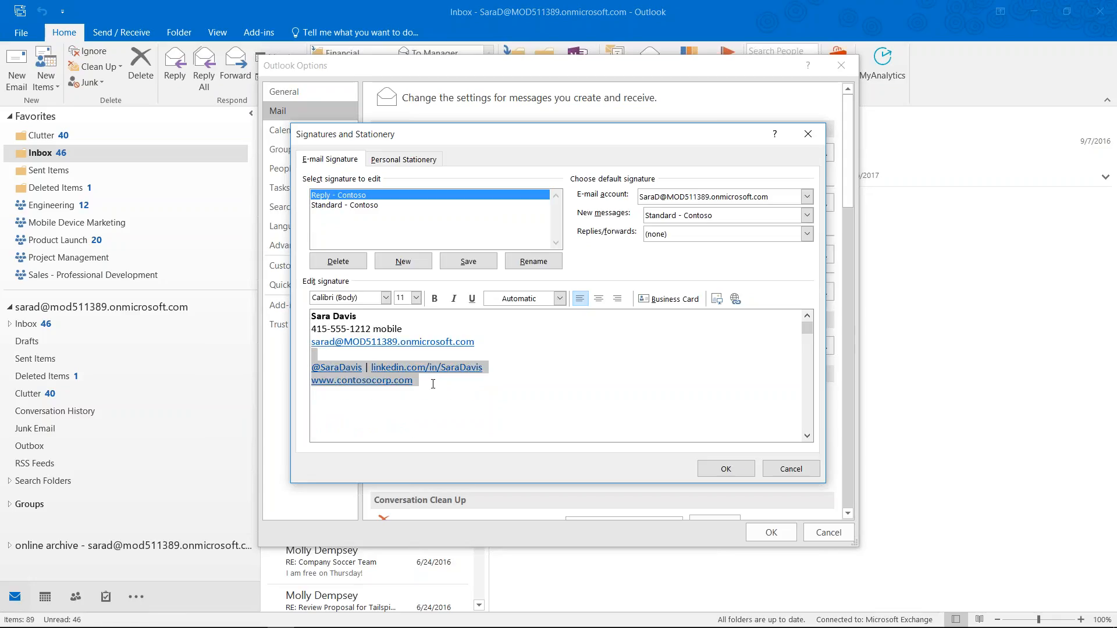
key(Delete)
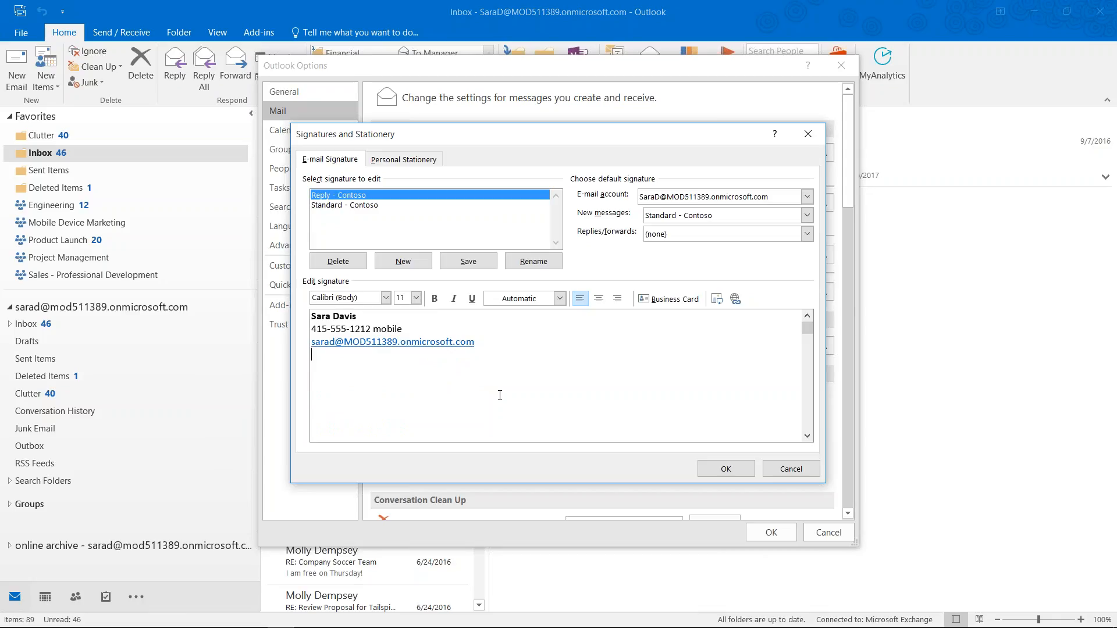
Add a non-bold 'Marketing Assistant' line under the name and save Reply - Contoso
click(398, 316)
key(Return)
text(Marke)
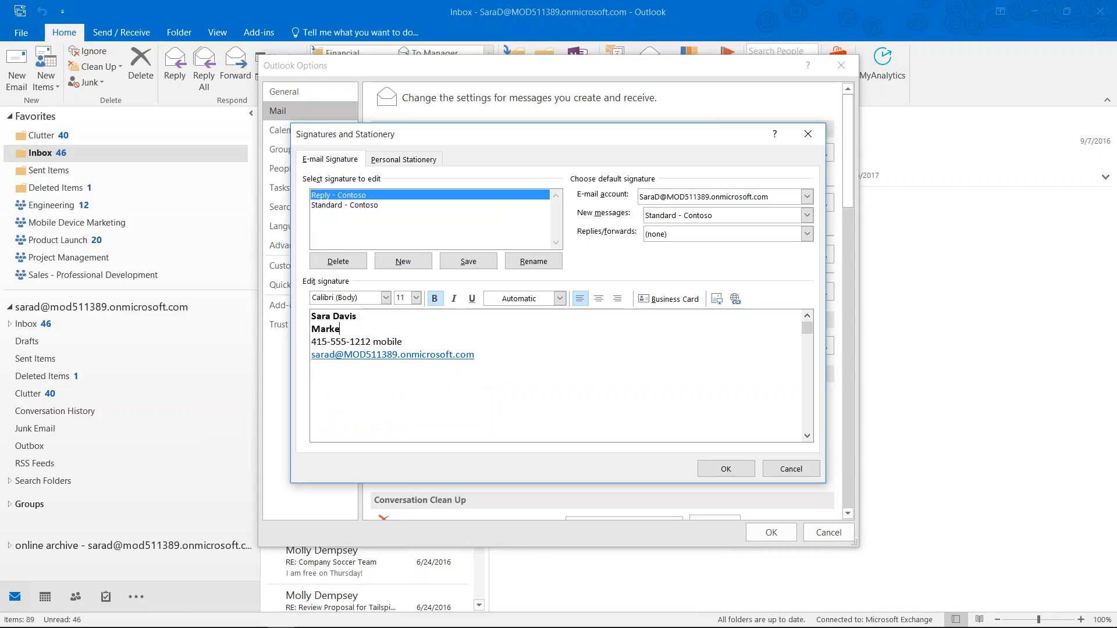
text(ting Assistant)
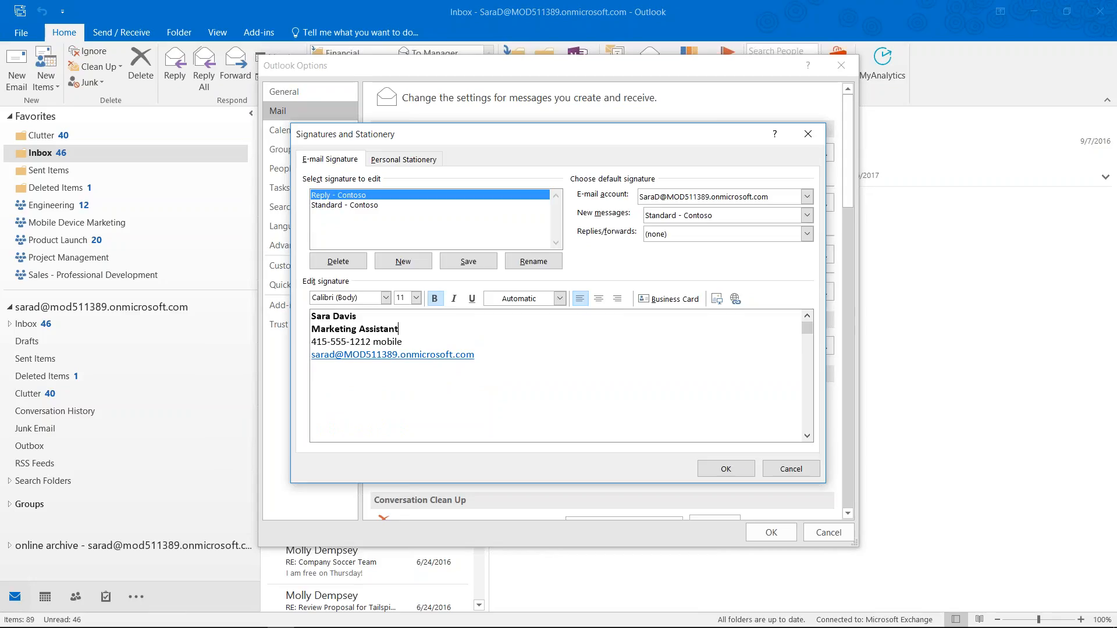
key(shift+Home)
key(ctrl+b)
click(395, 320)
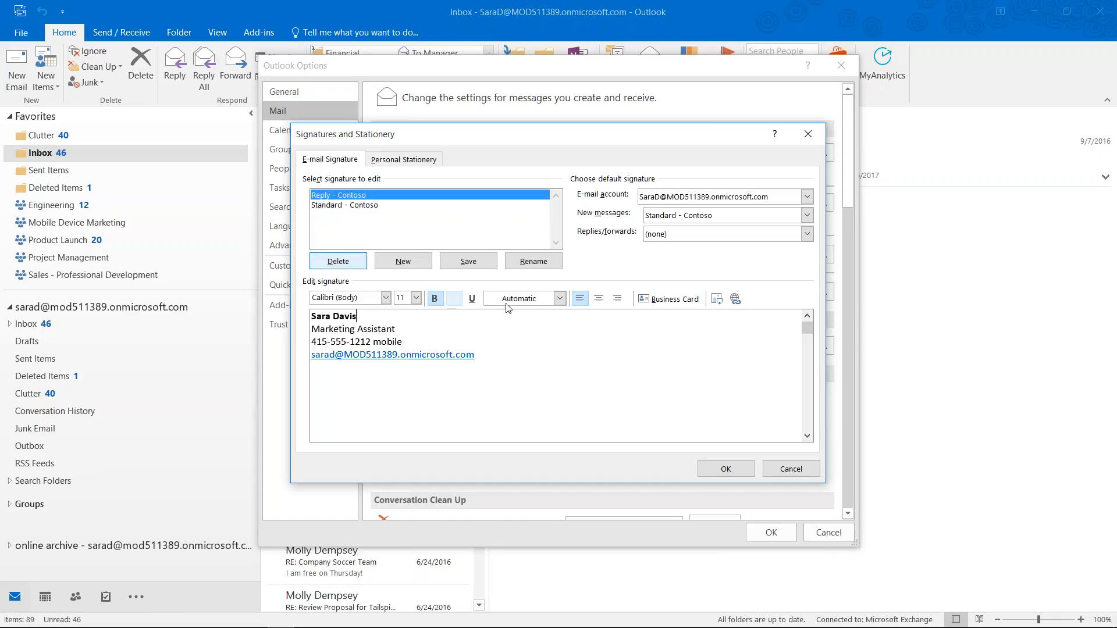
click(469, 262)
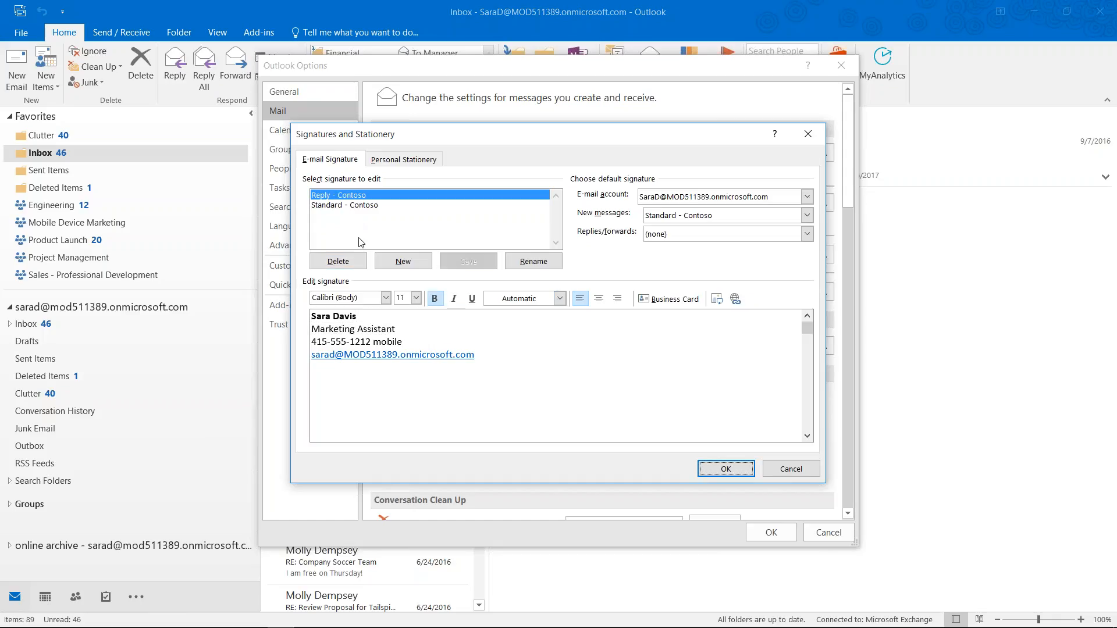
click(346, 207)
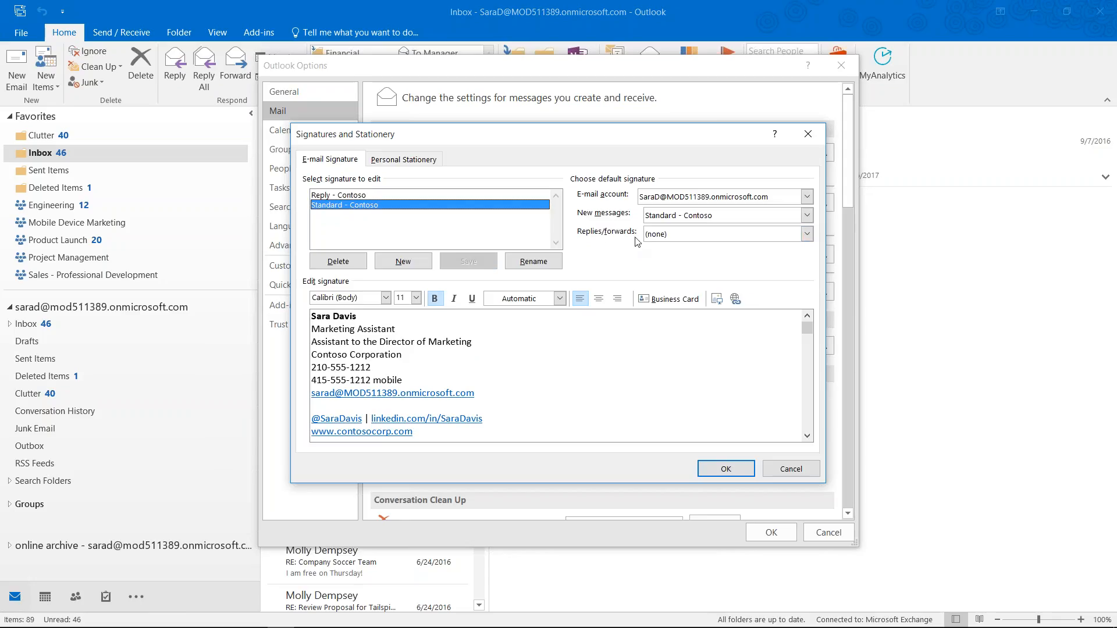
Choose Reply - Contoso as the replies/forwards signature and confirm with OK
click(812, 235)
click(680, 257)
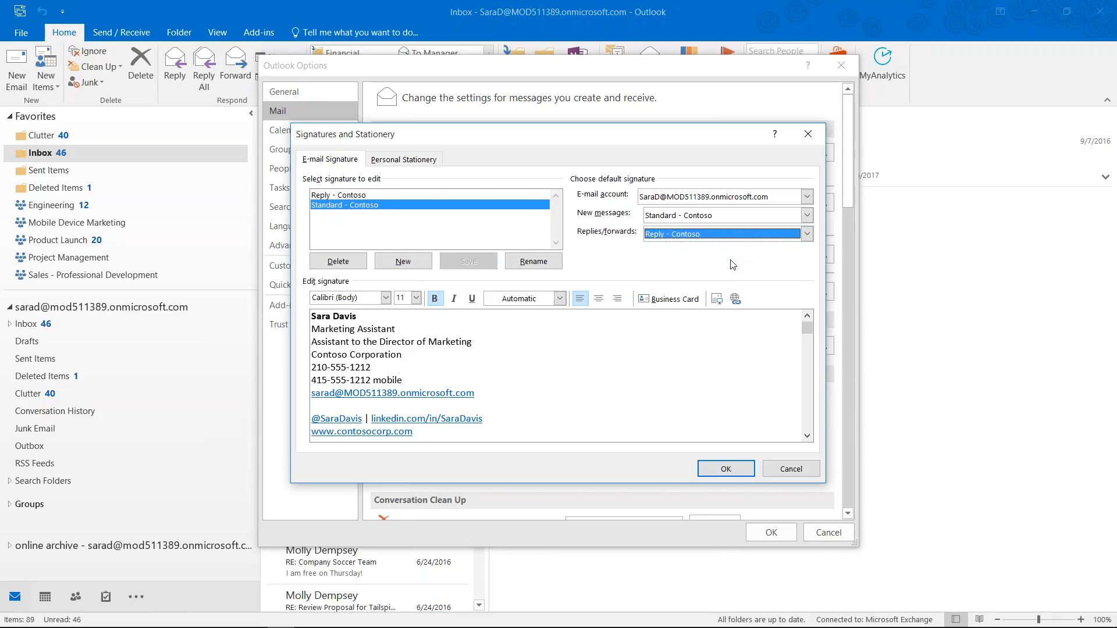
click(722, 475)
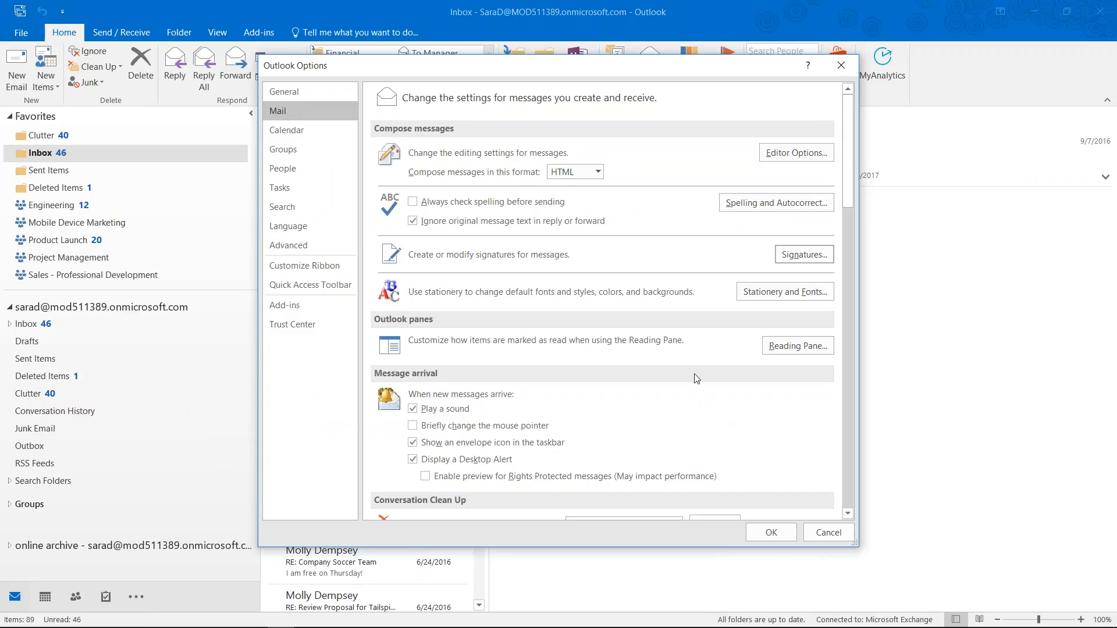
Reopen Signatures, select the full Standard - Contoso signature text, then cancel both dialogs
click(815, 257)
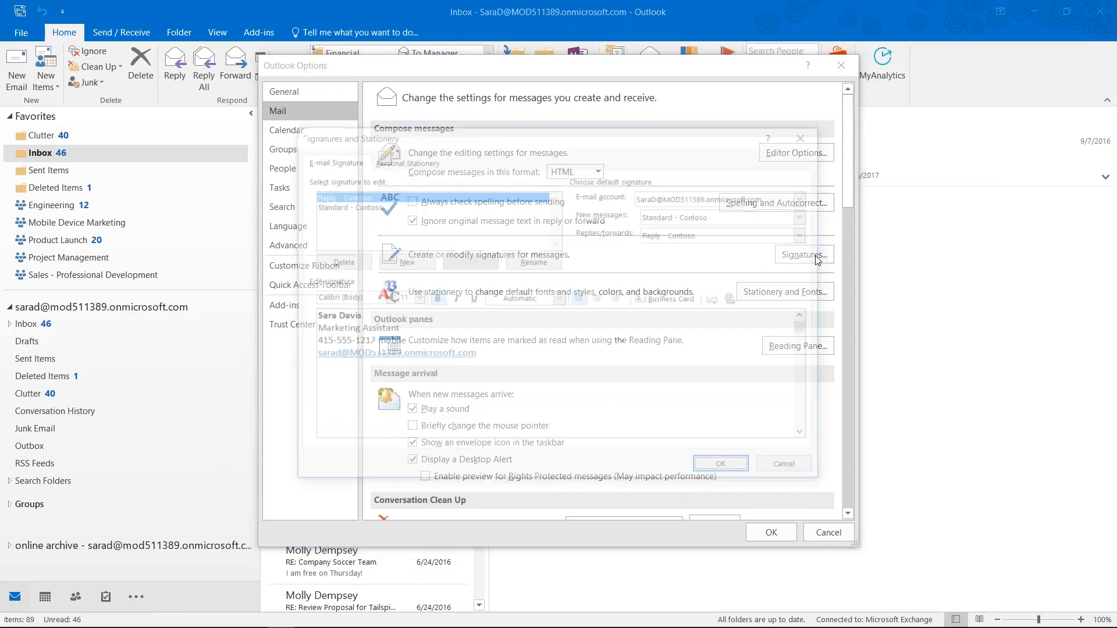
click(334, 205)
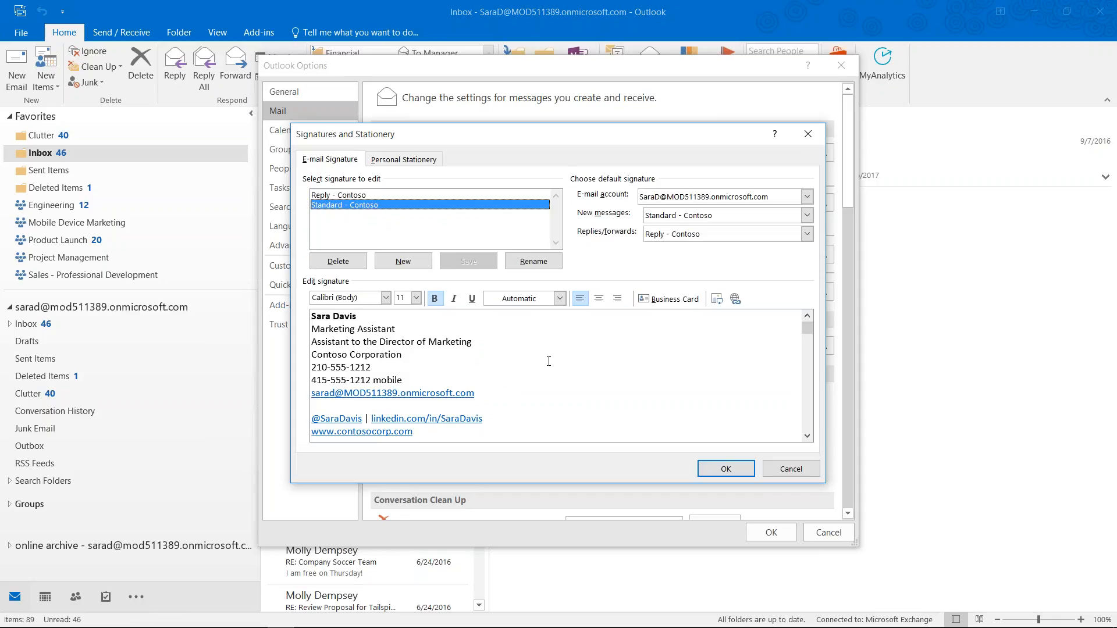
click(326, 195)
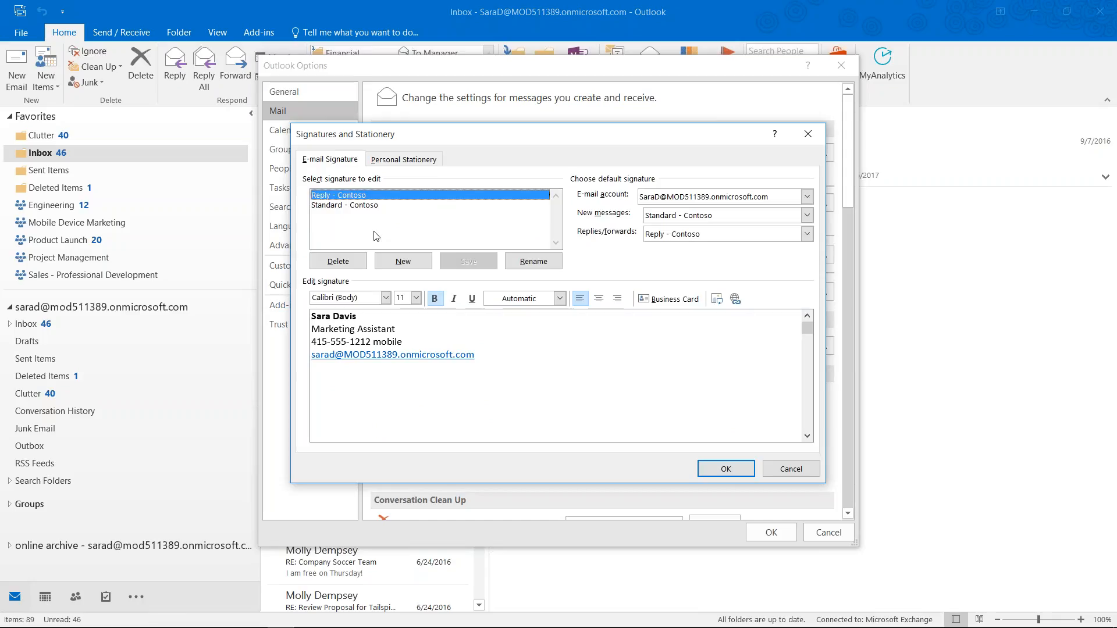
click(365, 205)
drag(444, 438, 306, 307)
key(ctrl+c)
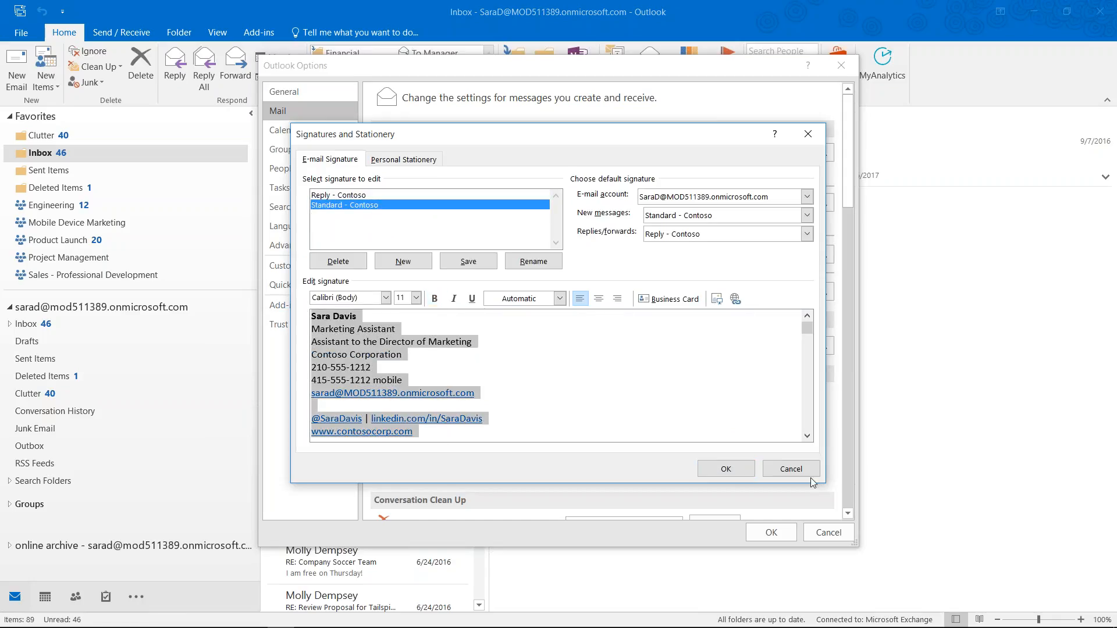
click(796, 471)
click(833, 534)
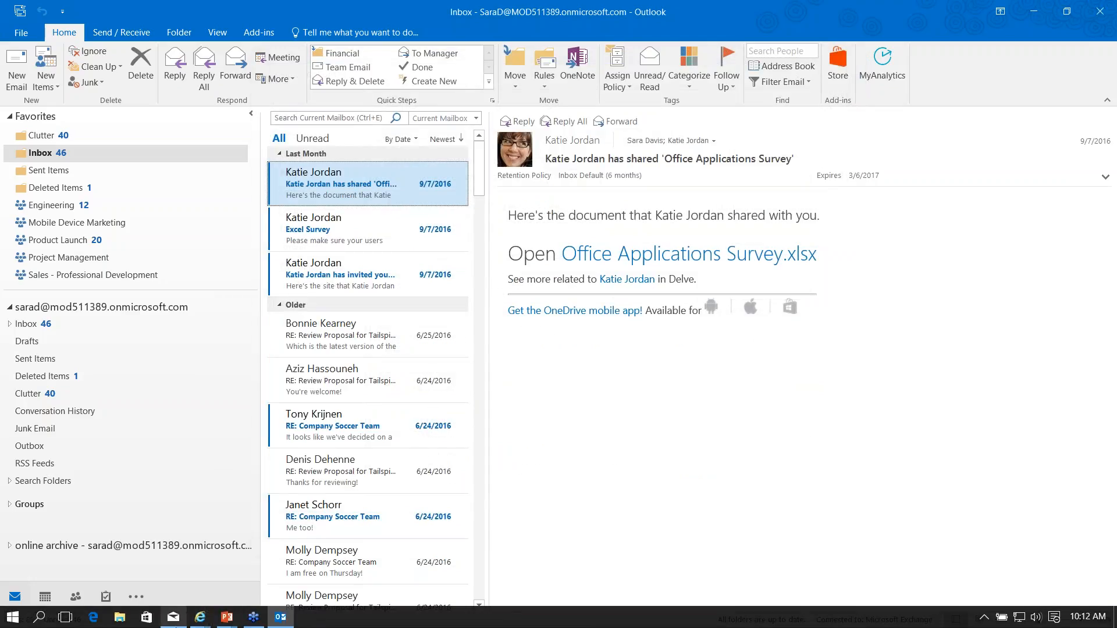
In Windows 10 Mail, paste the Contoso signature over the default text for the Onmicrosoft account
click(177, 621)
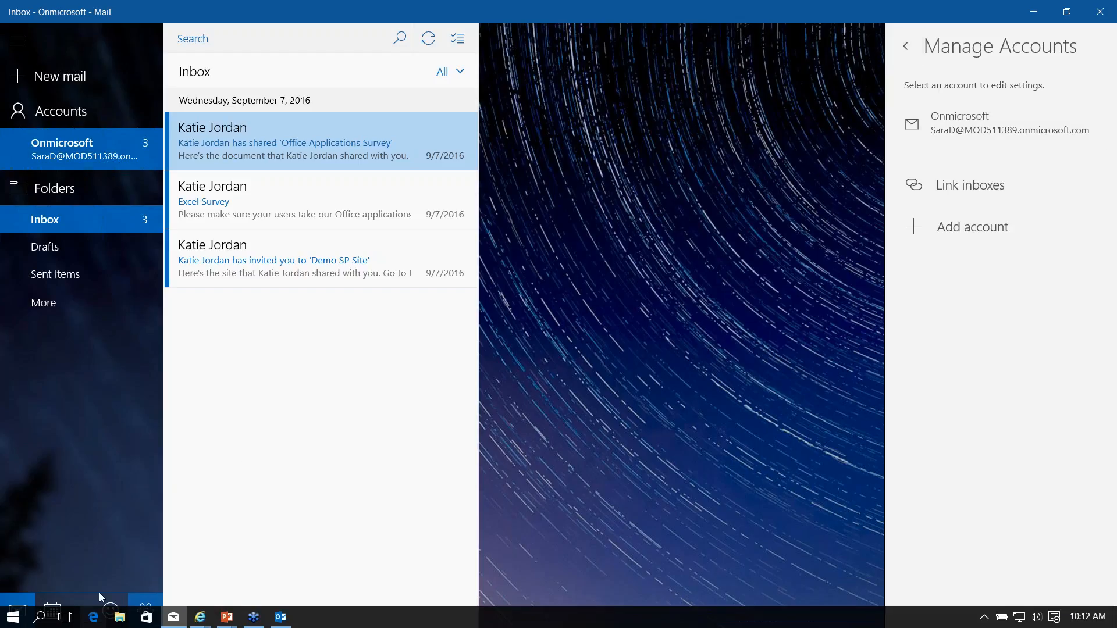
click(144, 609)
click(144, 609)
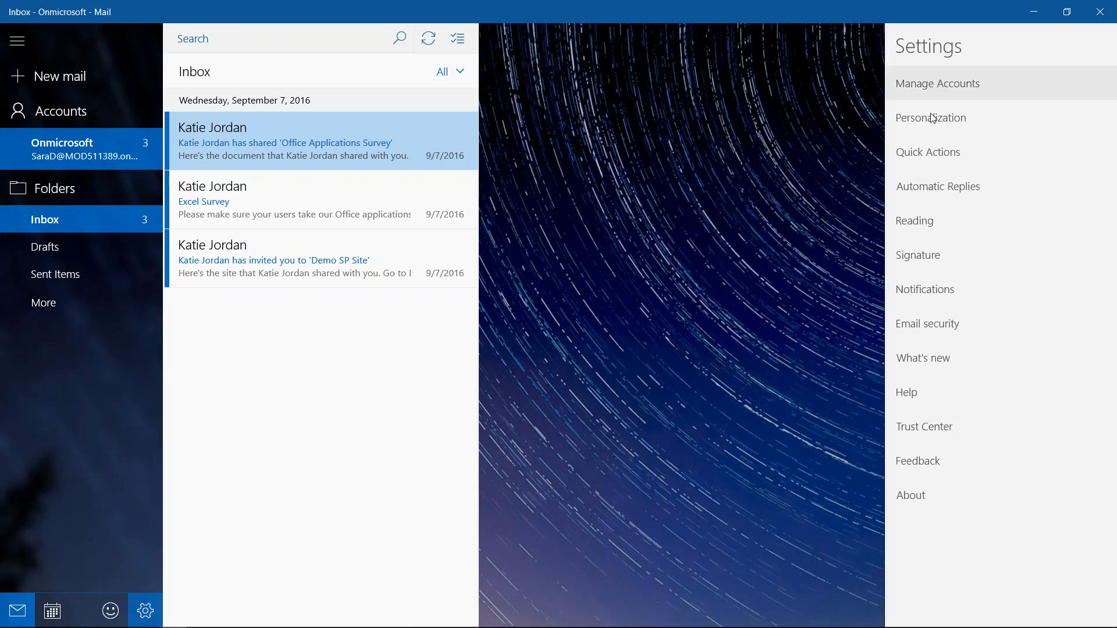
click(920, 257)
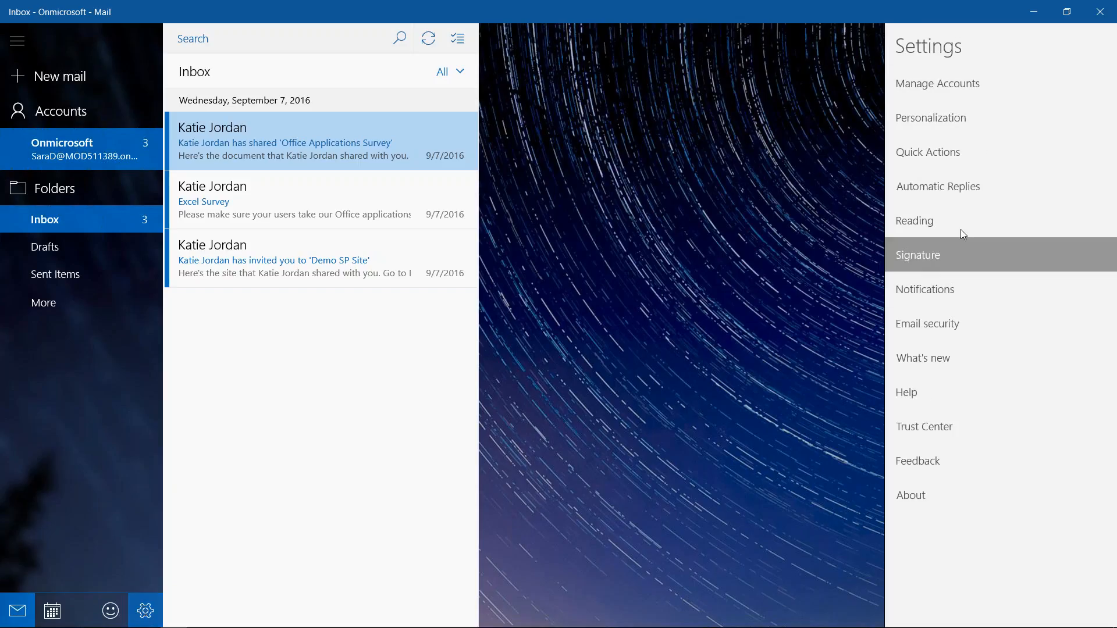
click(1022, 107)
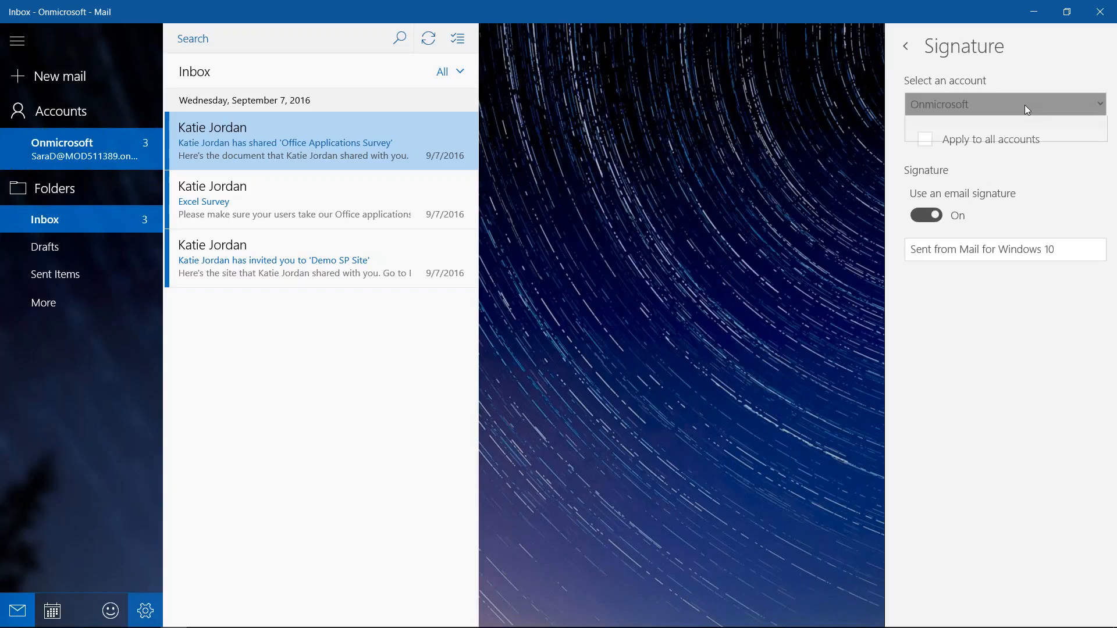
click(1012, 140)
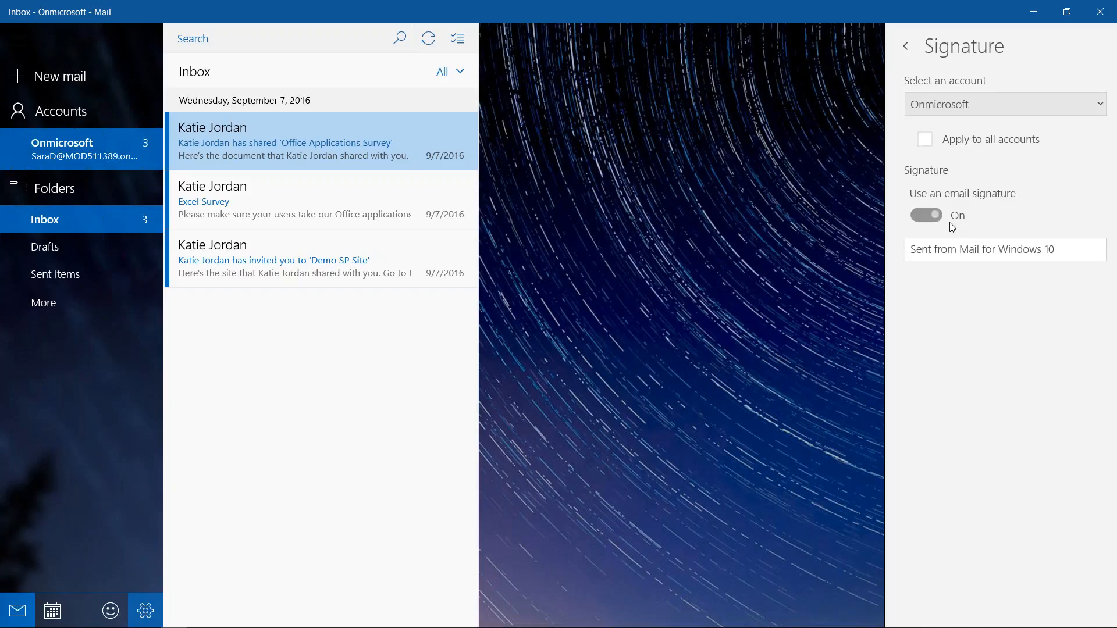
click(956, 249)
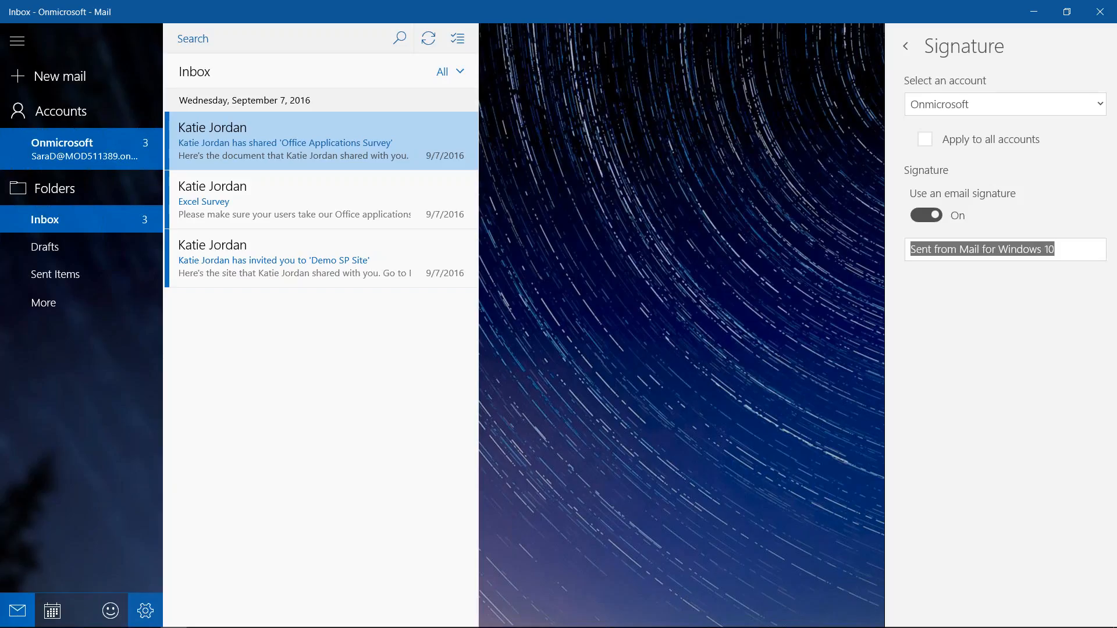
key(ctrl+v)
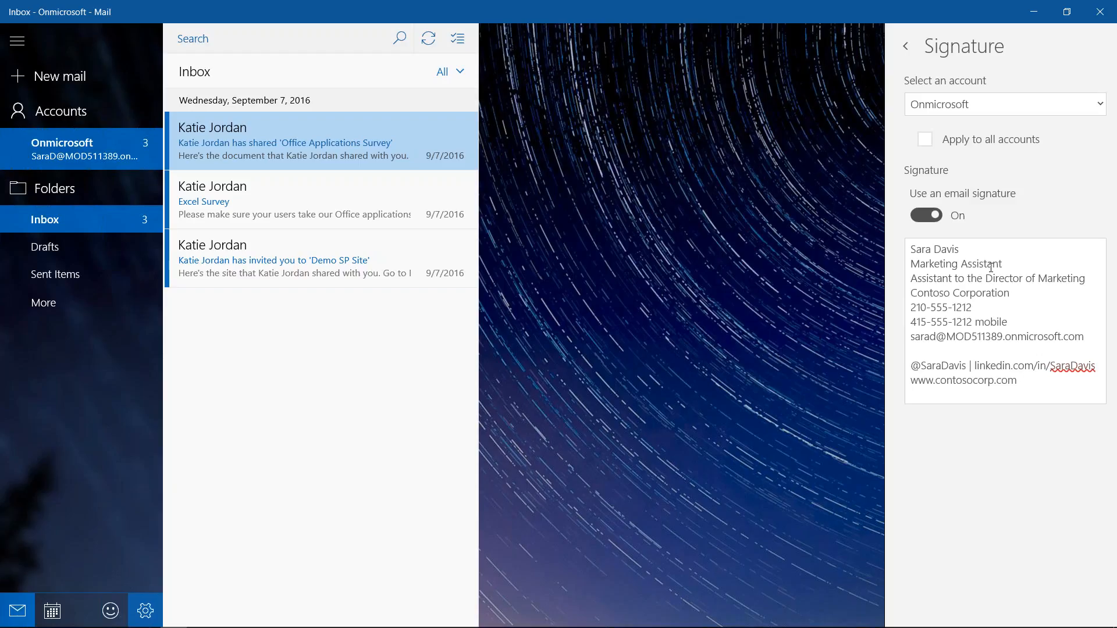
click(913, 50)
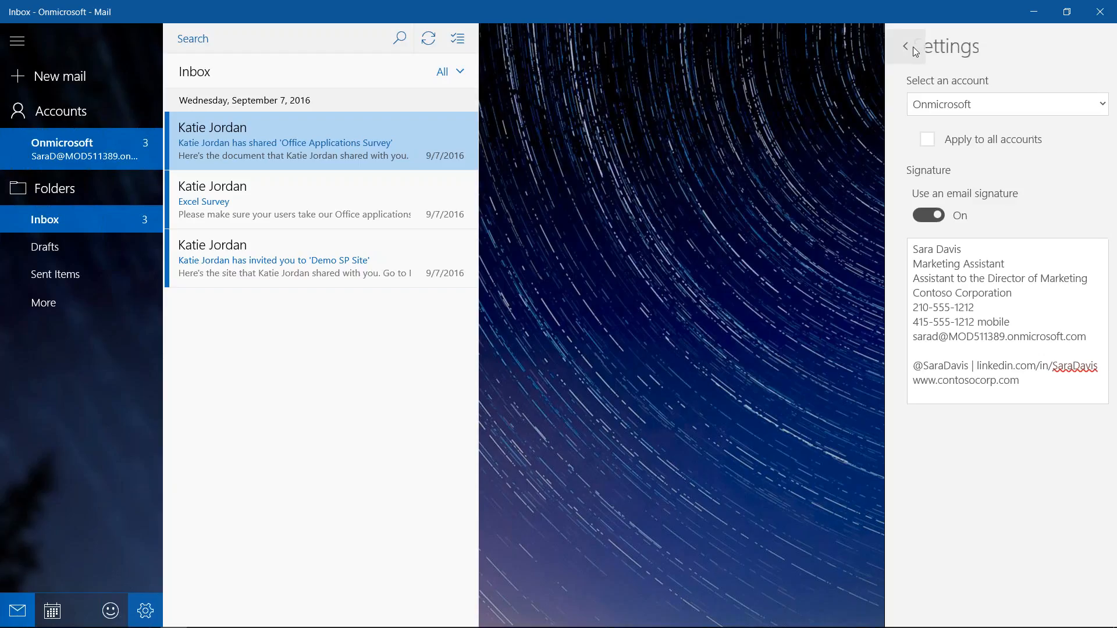
click(55, 80)
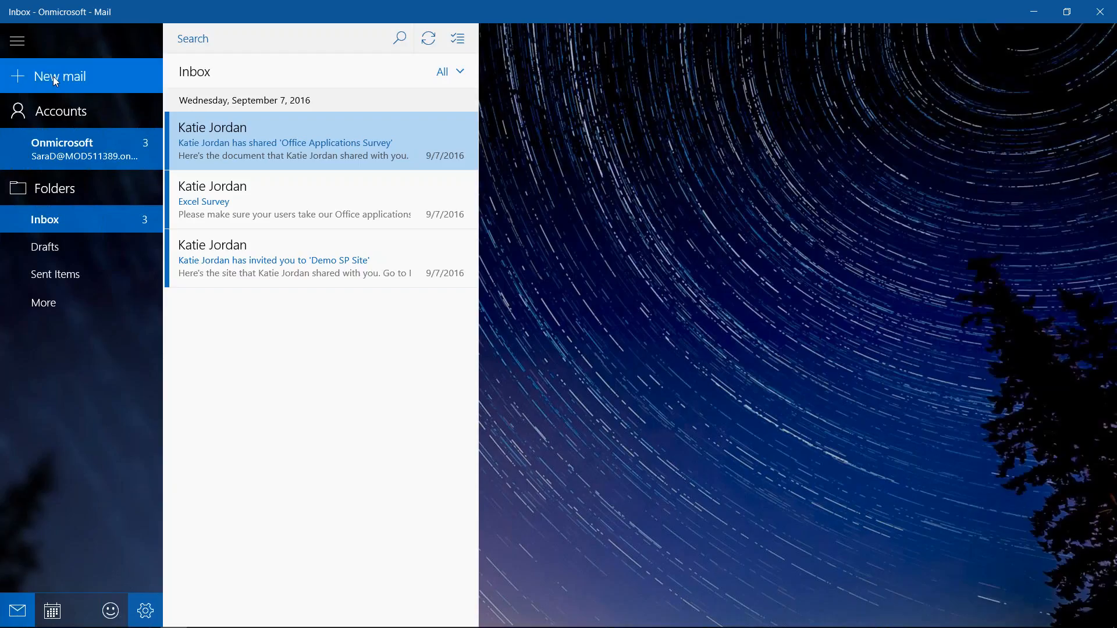
Open a test message to inspect the pasted signature, then discard it
click(56, 81)
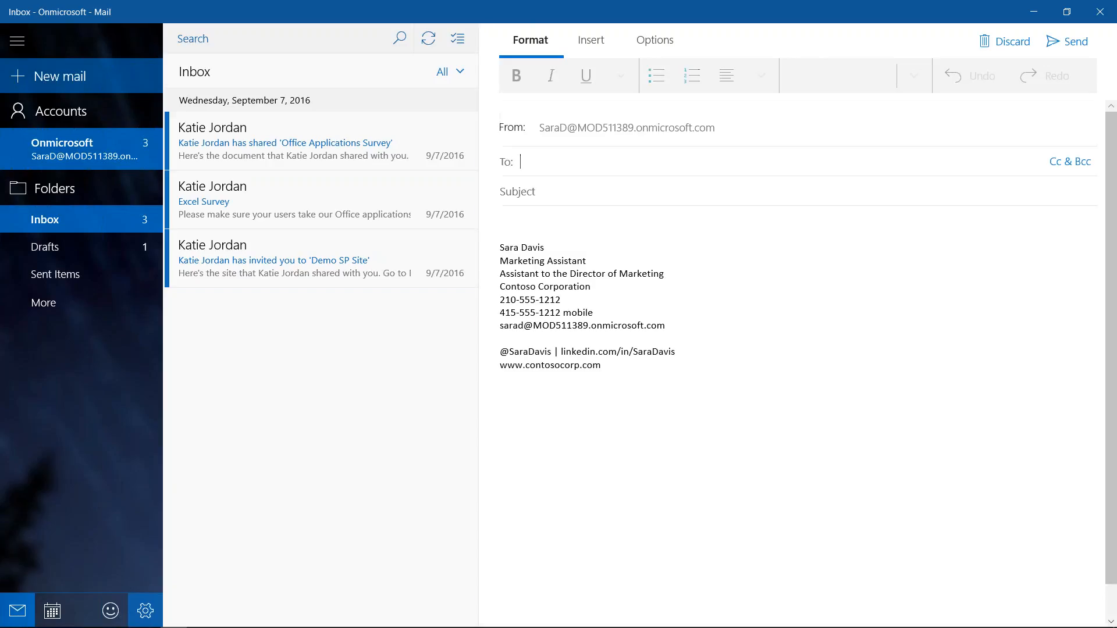
drag(602, 366, 497, 335)
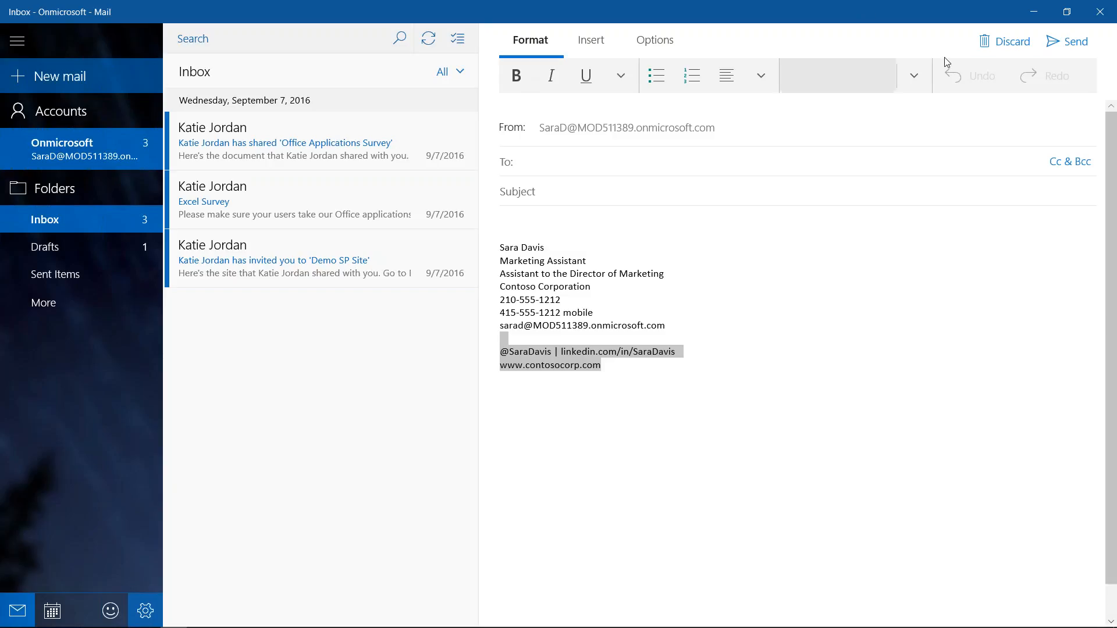
click(1003, 44)
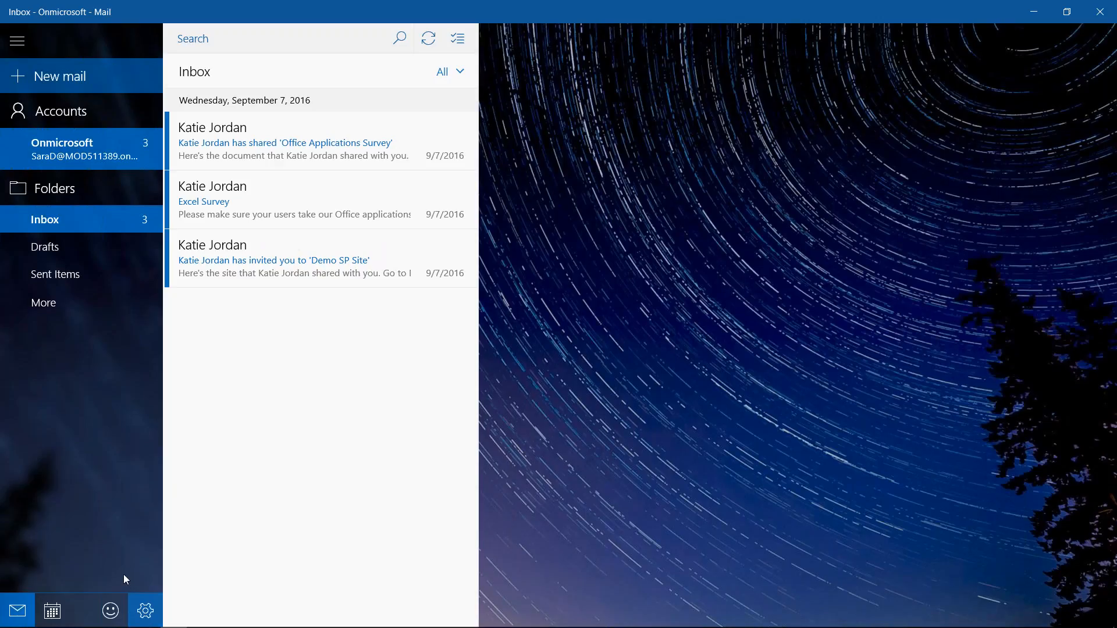
Delete the social media, website and Assistant to the Director of Marketing lines from the signature
click(146, 611)
click(919, 255)
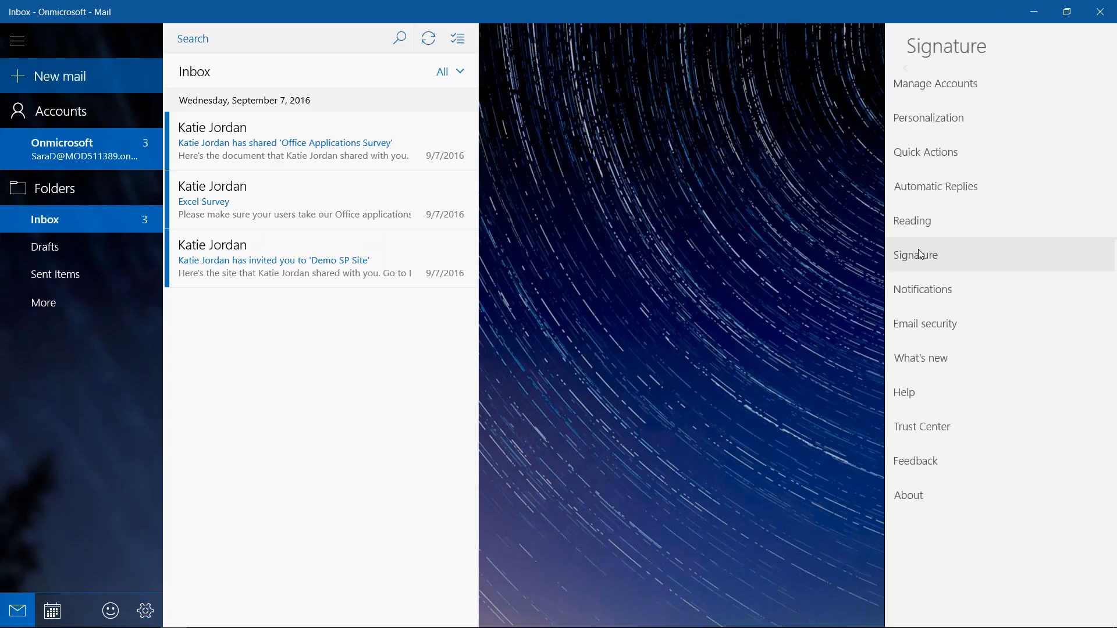
key(ctrl+a)
key(ctrl+c)
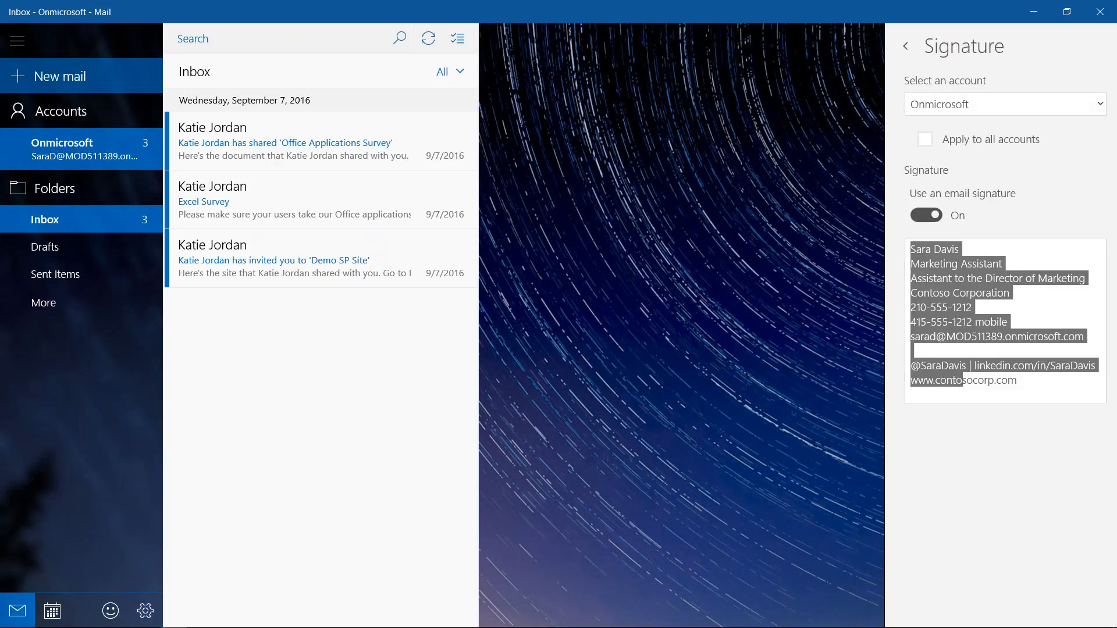
drag(1035, 385, 916, 356)
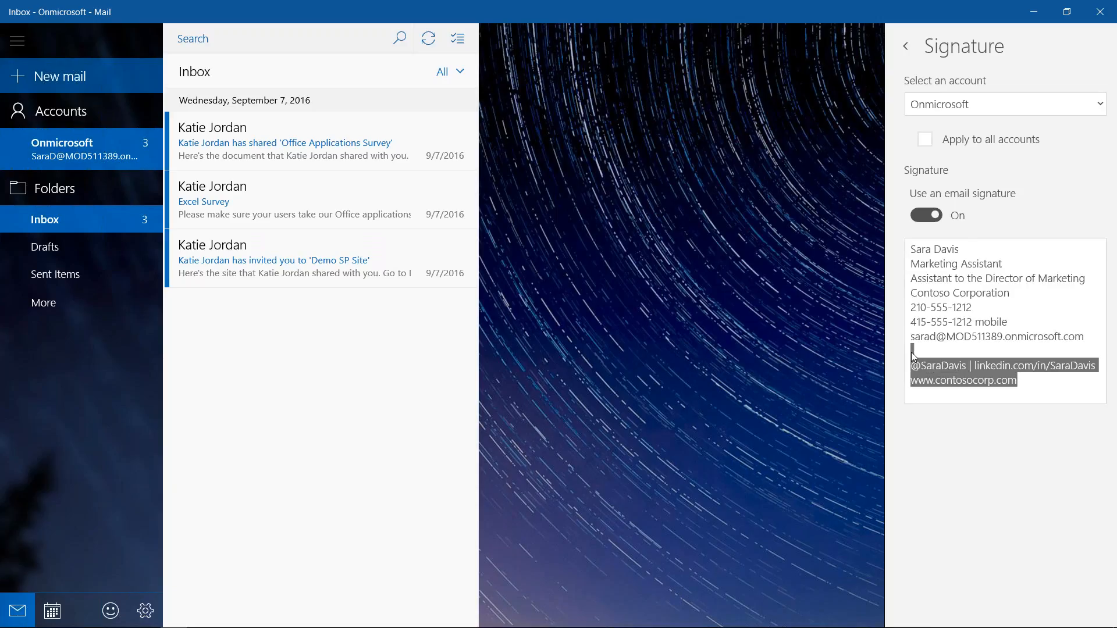
key(Delete)
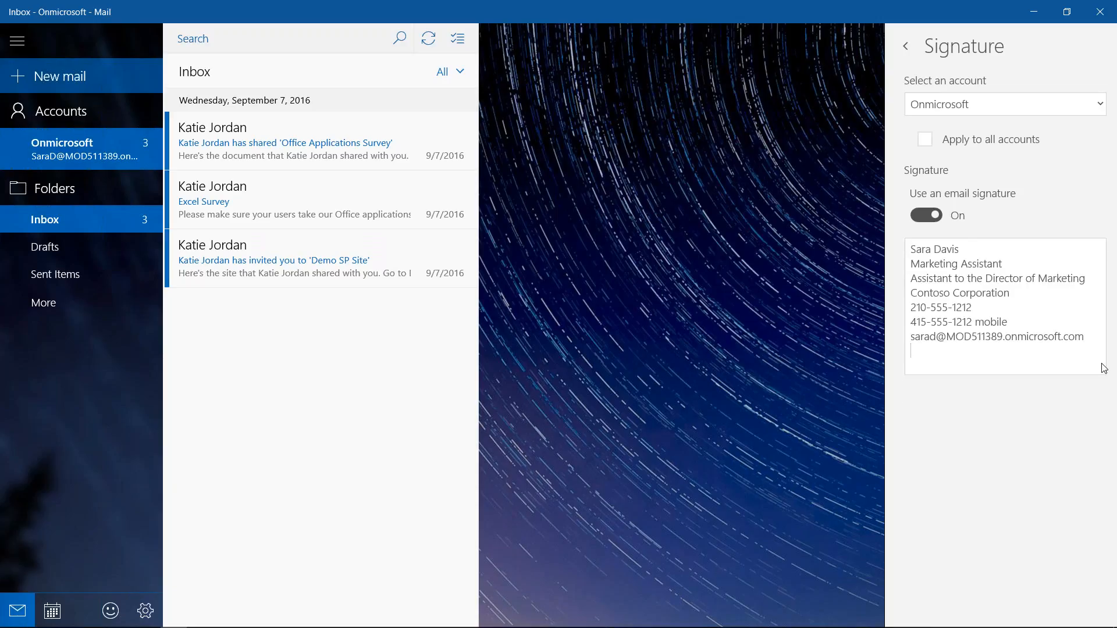
key(BackSpace)
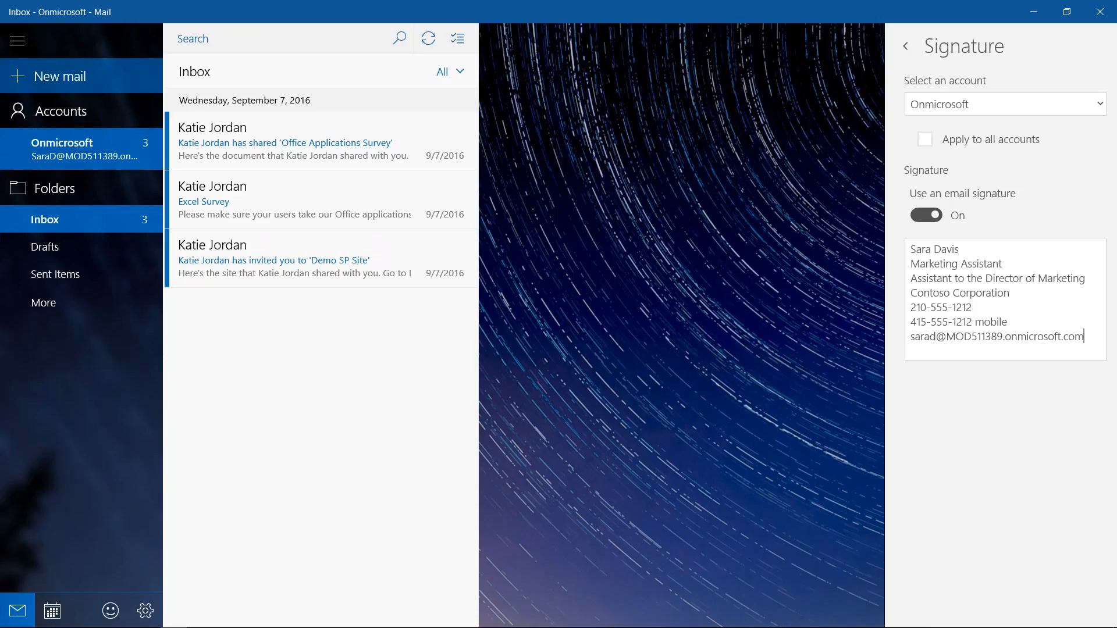
triple_click(980, 279)
key(BackSpace)
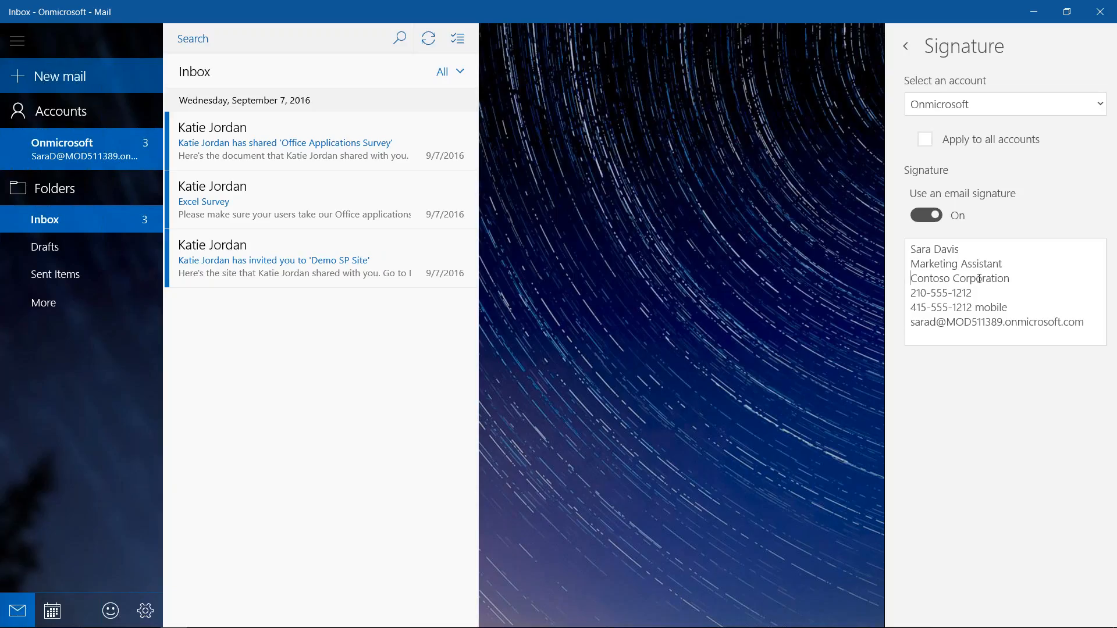
Confirm the shortened signature fills a new message, discard it, and bring up the window switcher
click(910, 50)
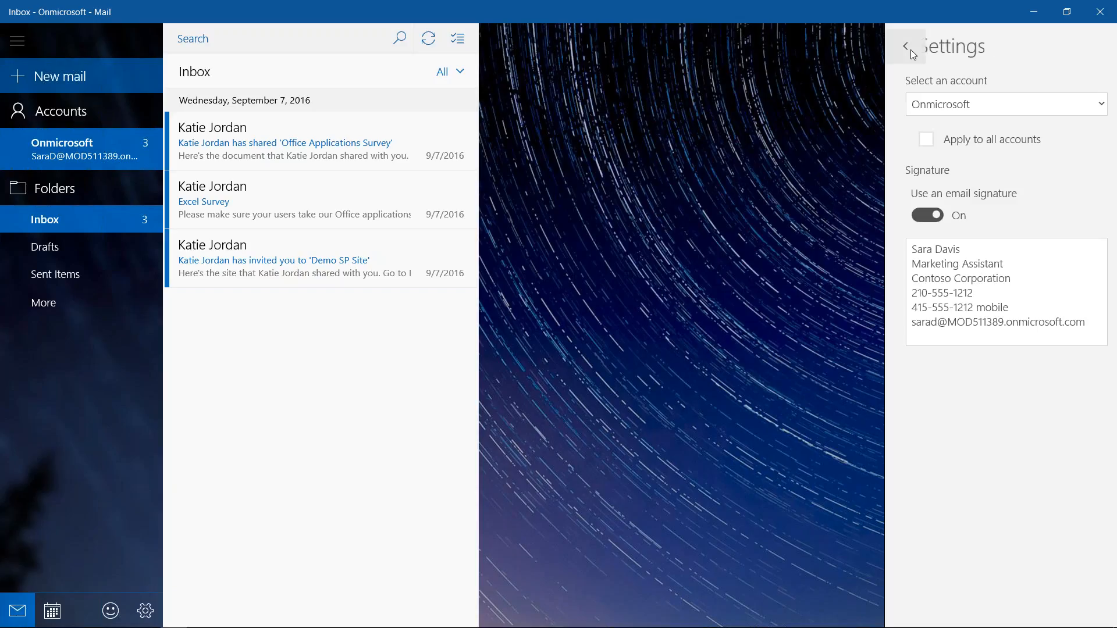
click(80, 84)
click(86, 80)
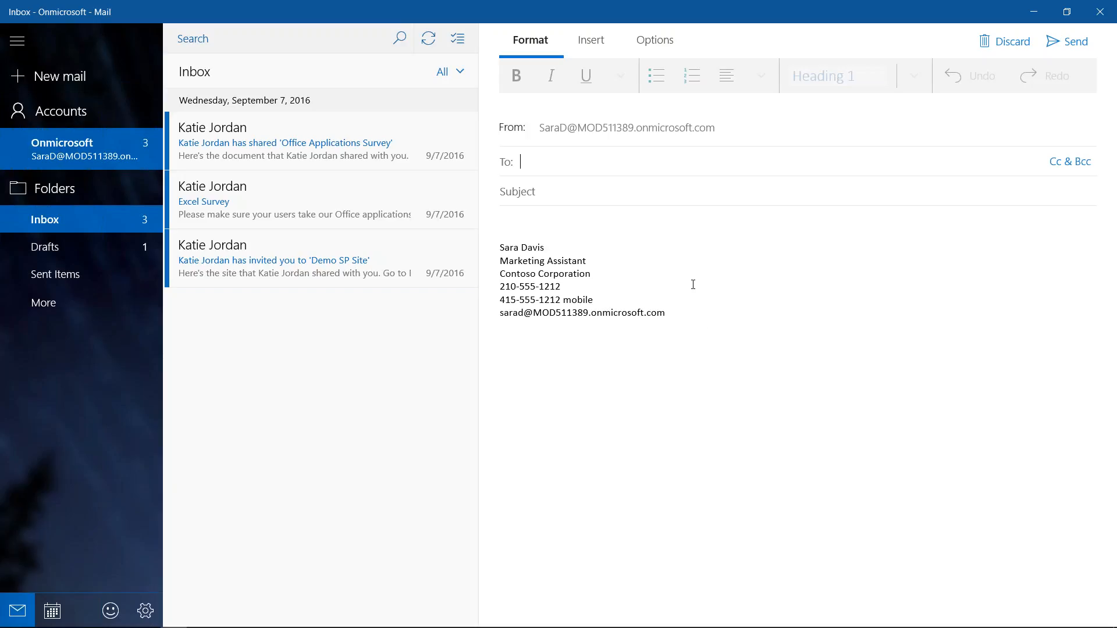
click(1004, 43)
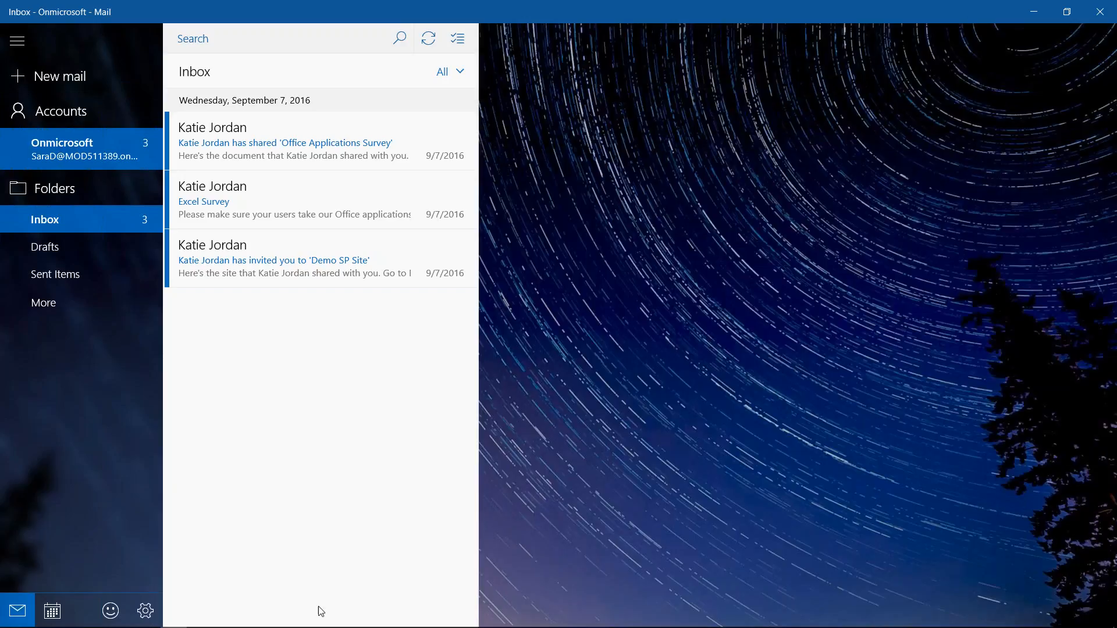
key(alt+Tab)
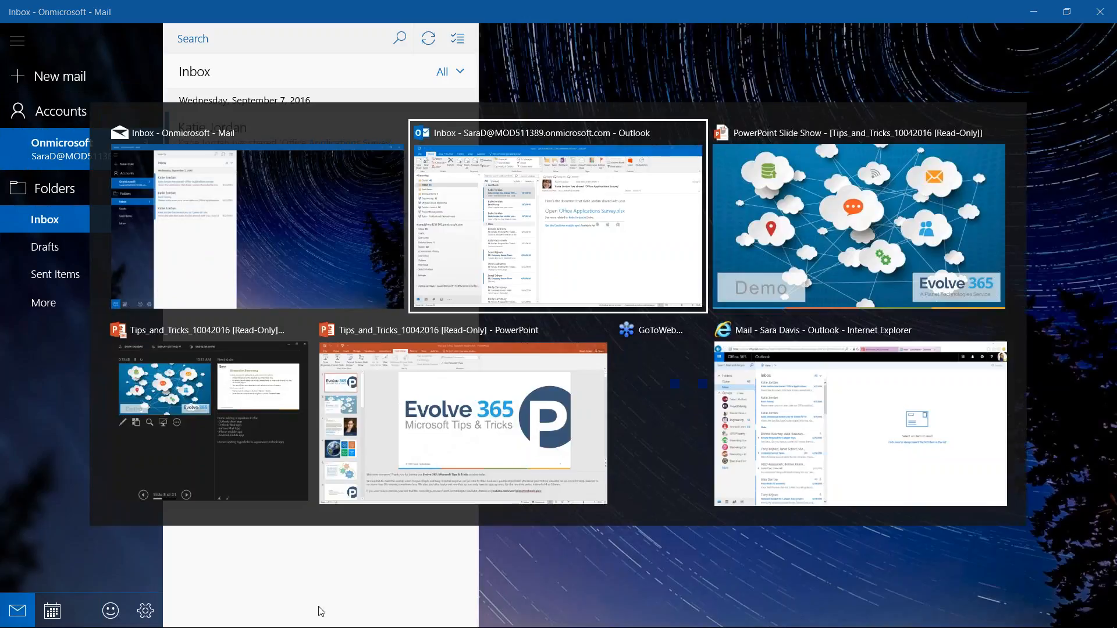
Switch to Outlook on the web and go to Mail options, Layout > Email signature
key(alt+Tab)
key(alt+Tab)
key(alt+Tab)
key(alt+Tab)
key(alt+Tab)
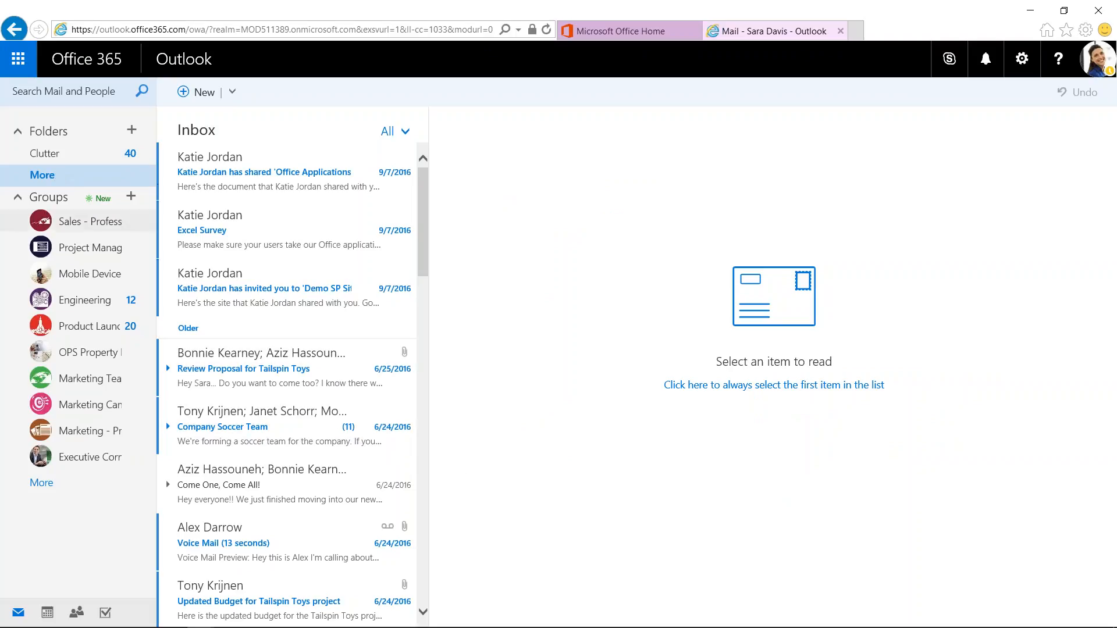
click(1022, 61)
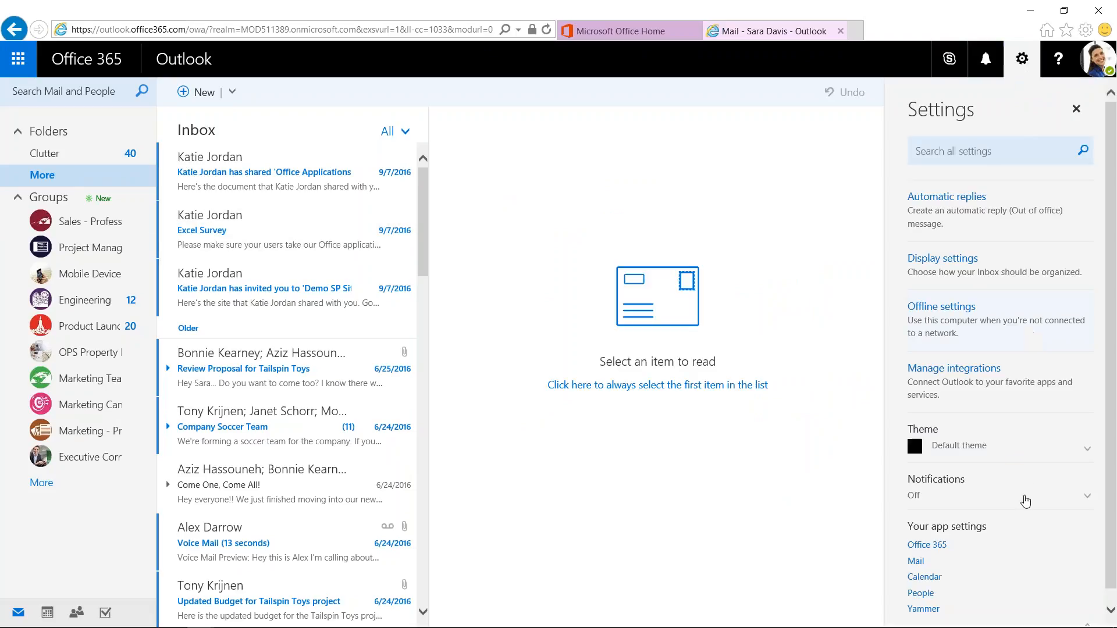
click(916, 562)
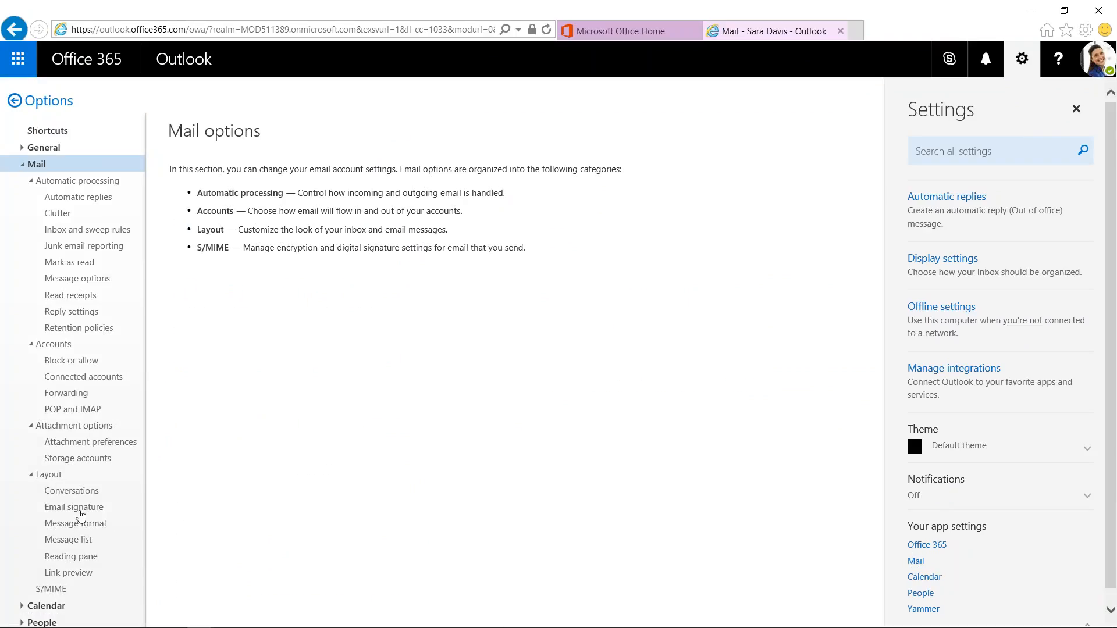
click(85, 513)
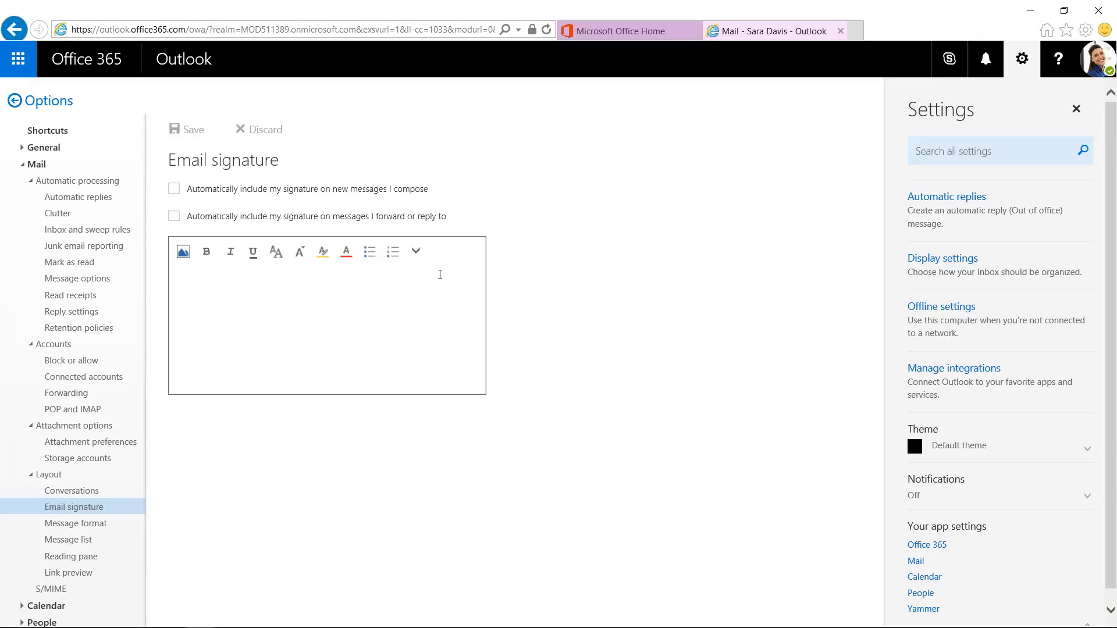
Tick both auto-include options for new messages and replies, then paste the Contoso signature
click(214, 190)
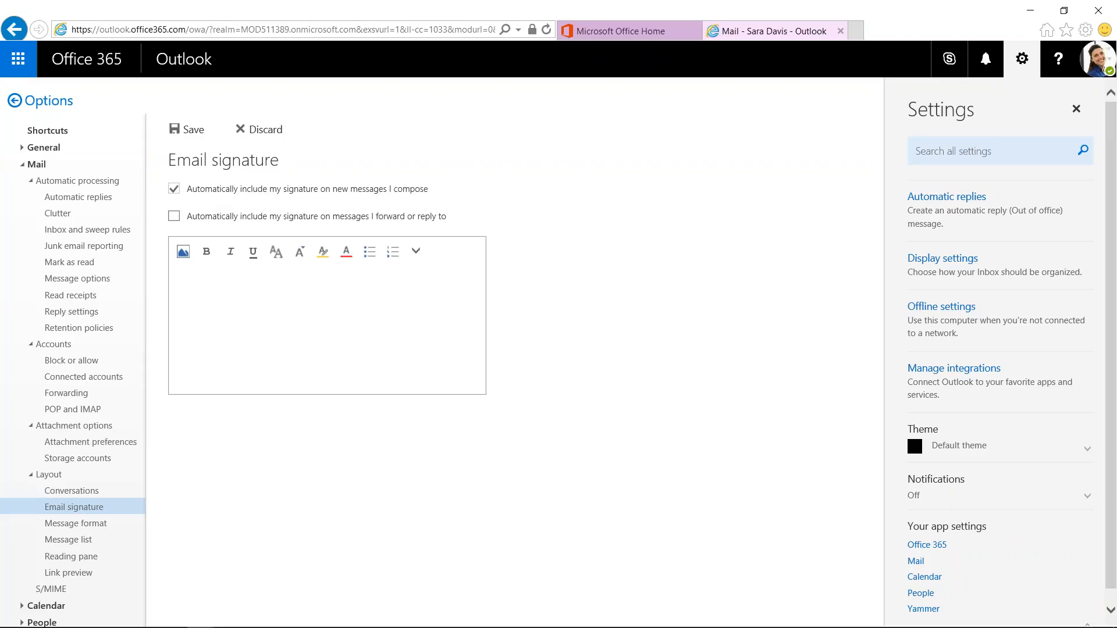
click(174, 217)
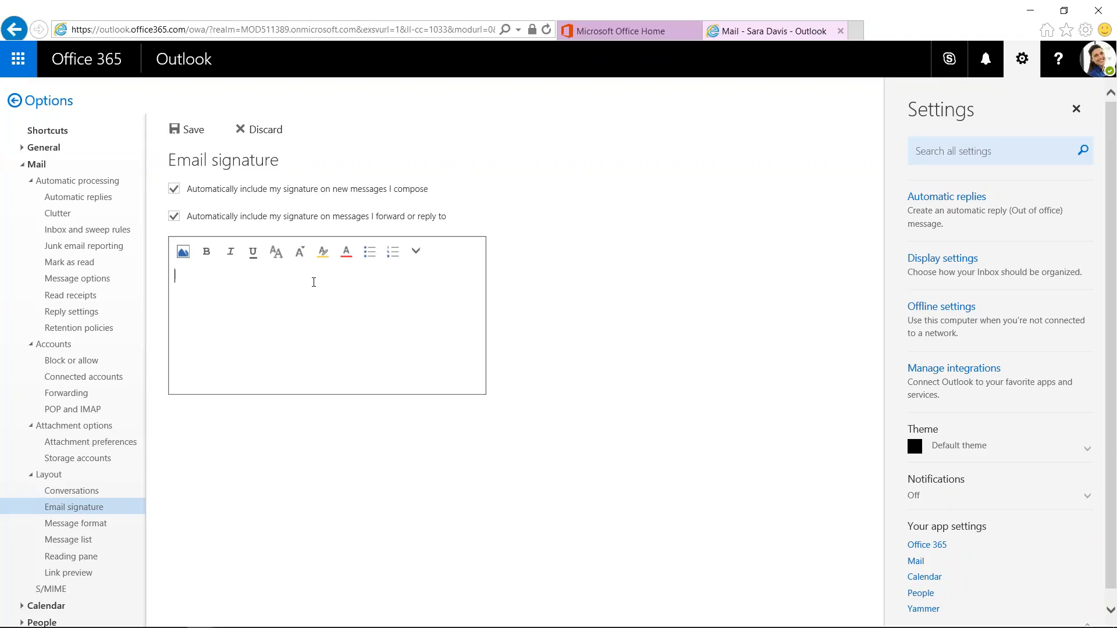
key(ctrl+v)
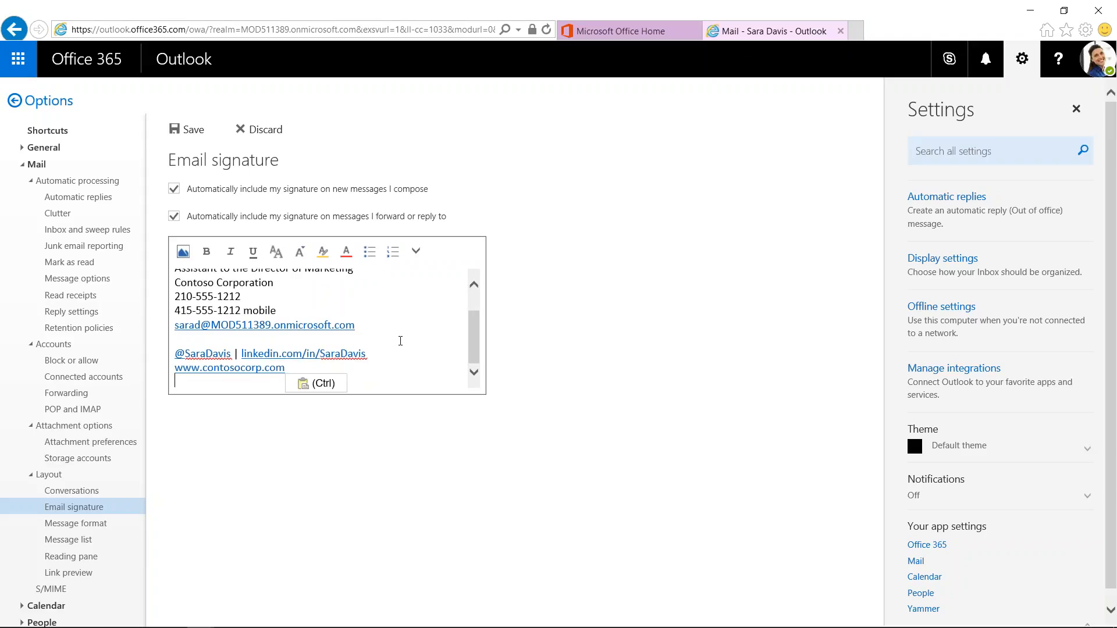
scroll(399, 337, up, 2)
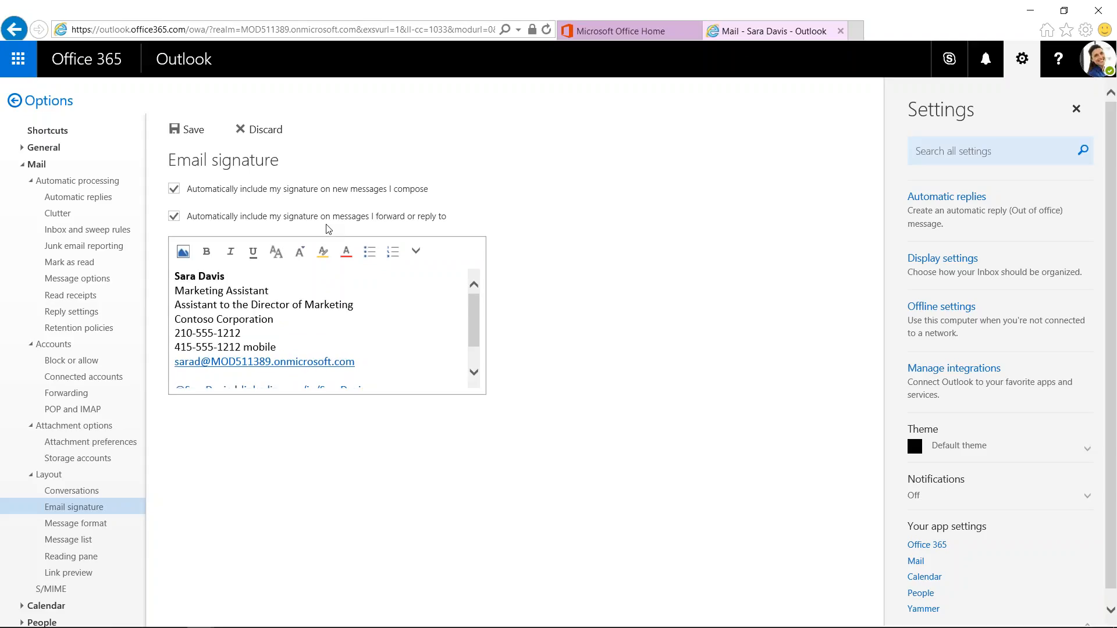
triple_click(335, 306)
key(BackSpace)
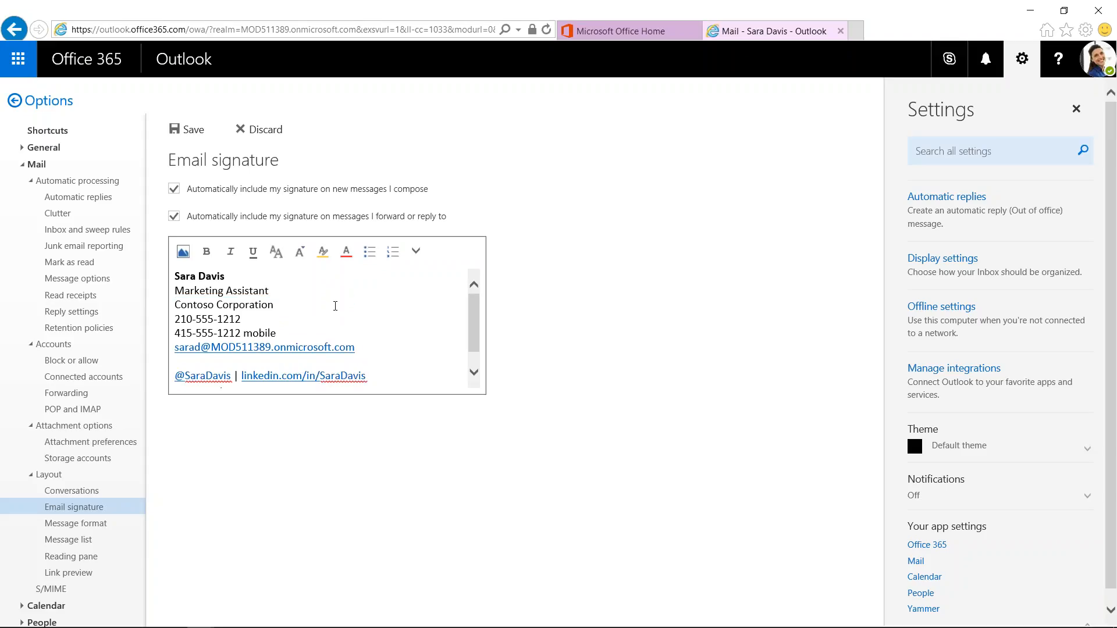
key(Down)
key(Down)
key(shift+End)
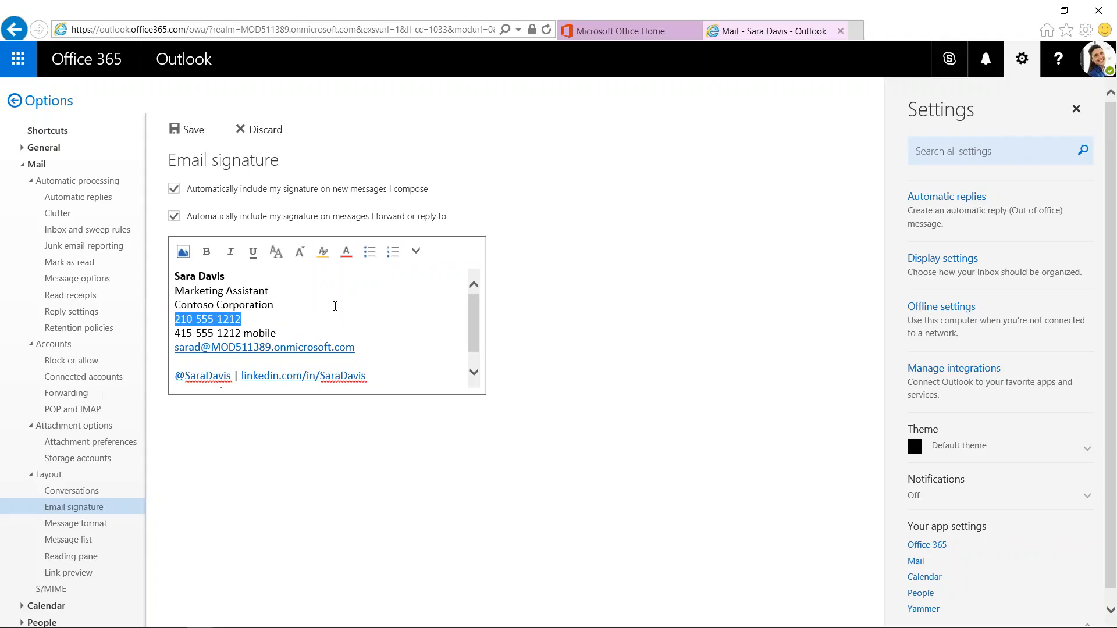
key(BackSpace)
key(BackSpace)
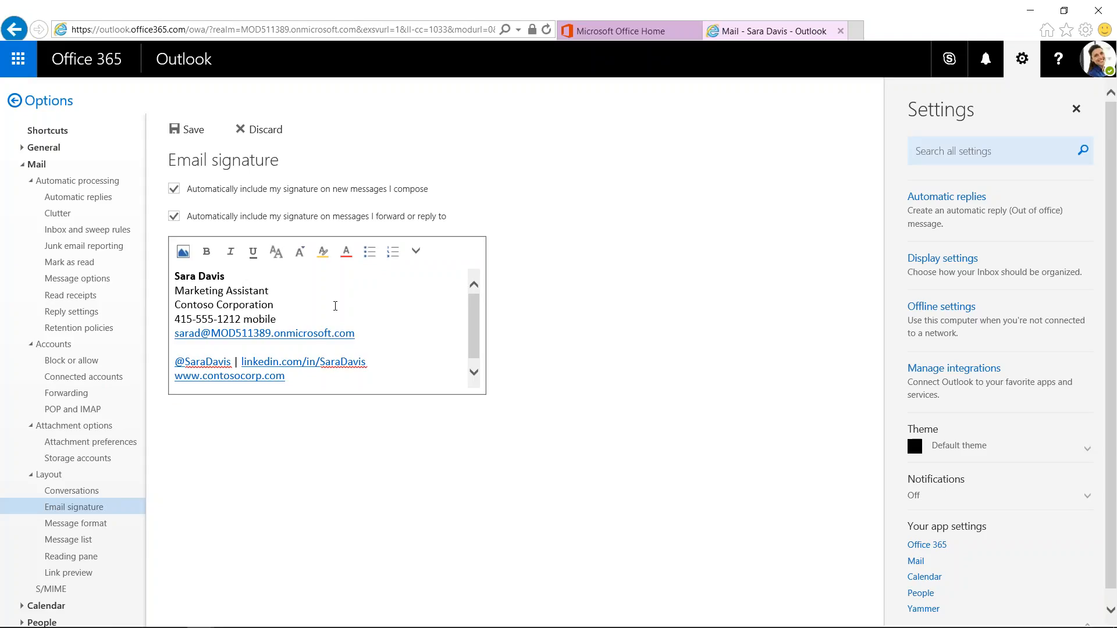
key(ctrl+shift+End)
key(Delete)
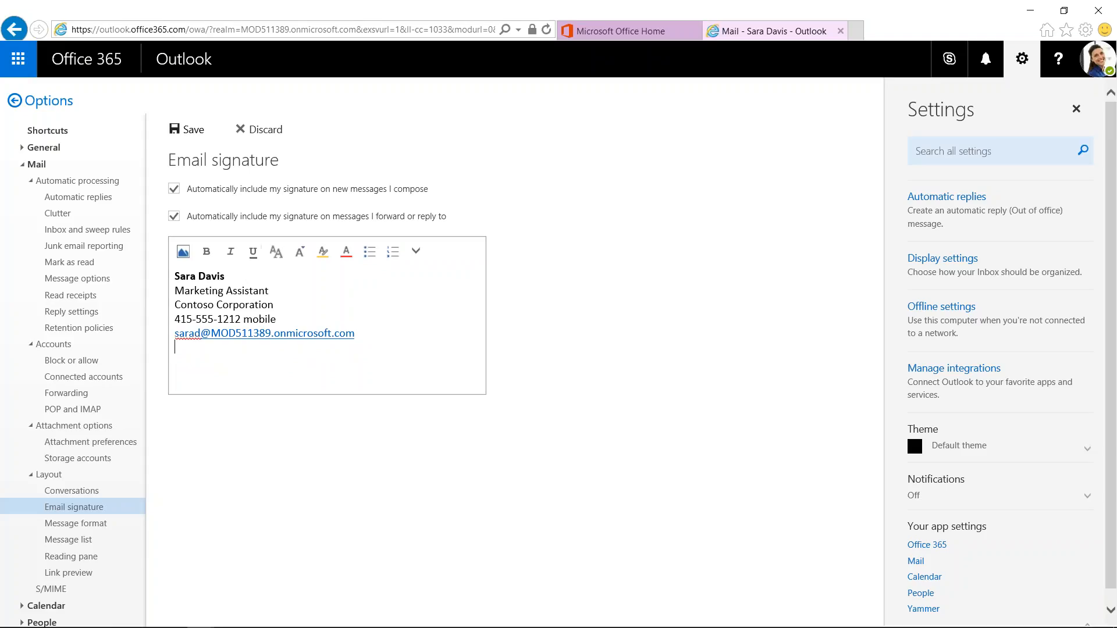
click(188, 129)
Open a new message showing the Contoso signature, discard it, and bring up the window switcher
click(15, 100)
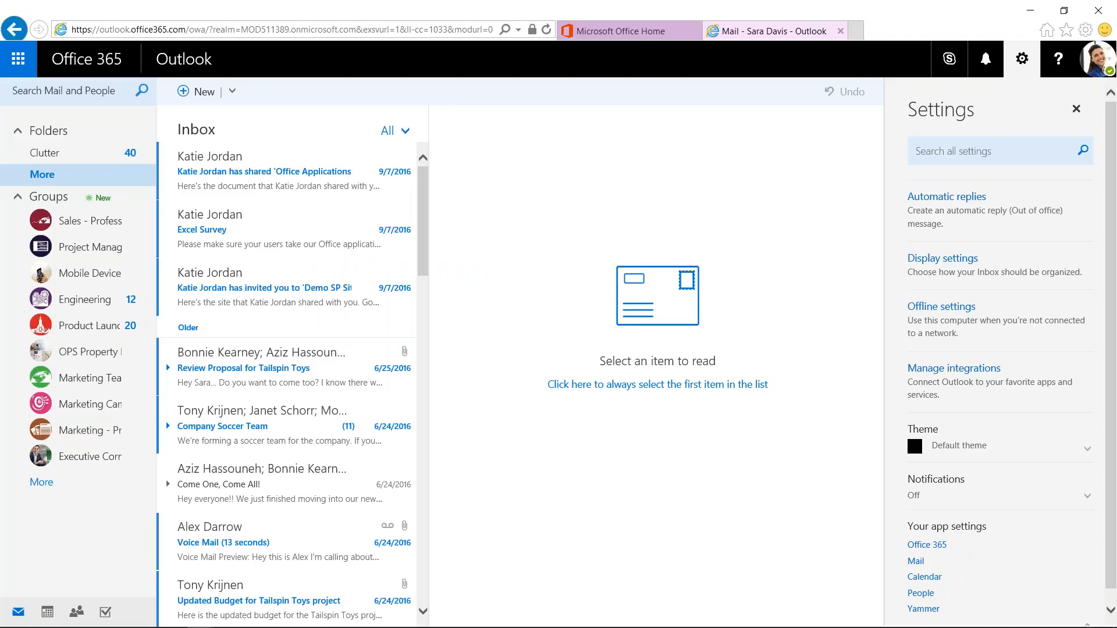
click(202, 94)
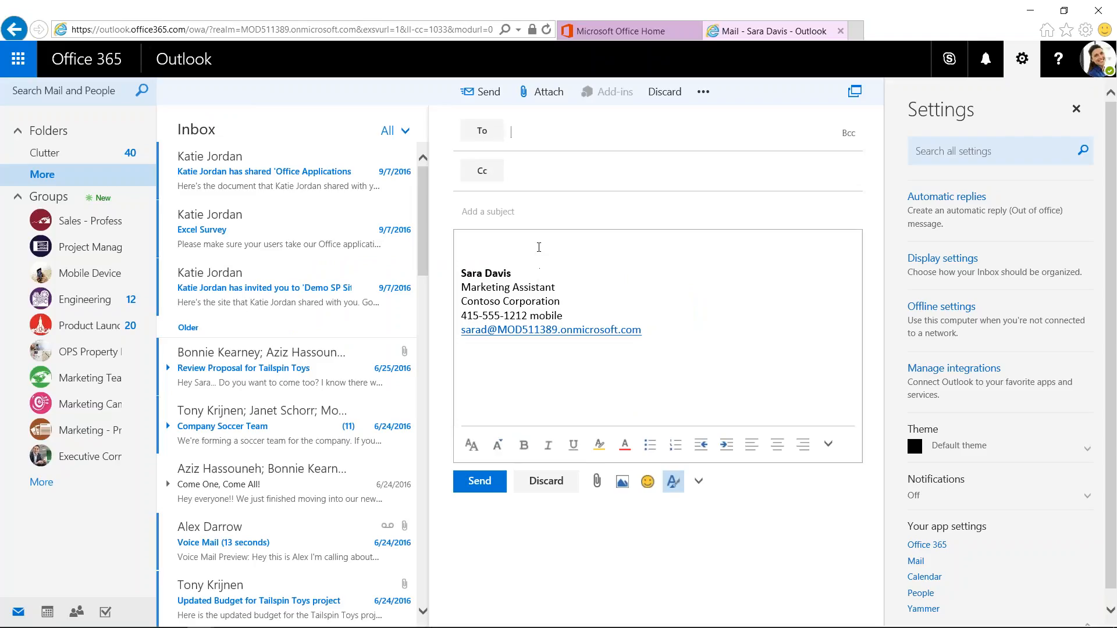
click(541, 242)
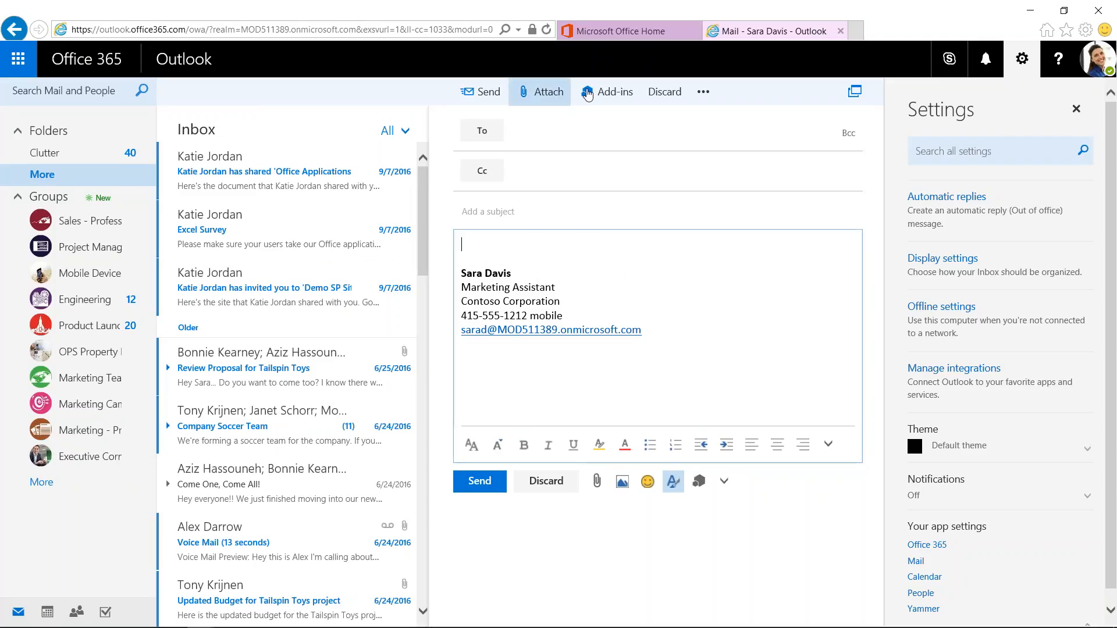
click(664, 92)
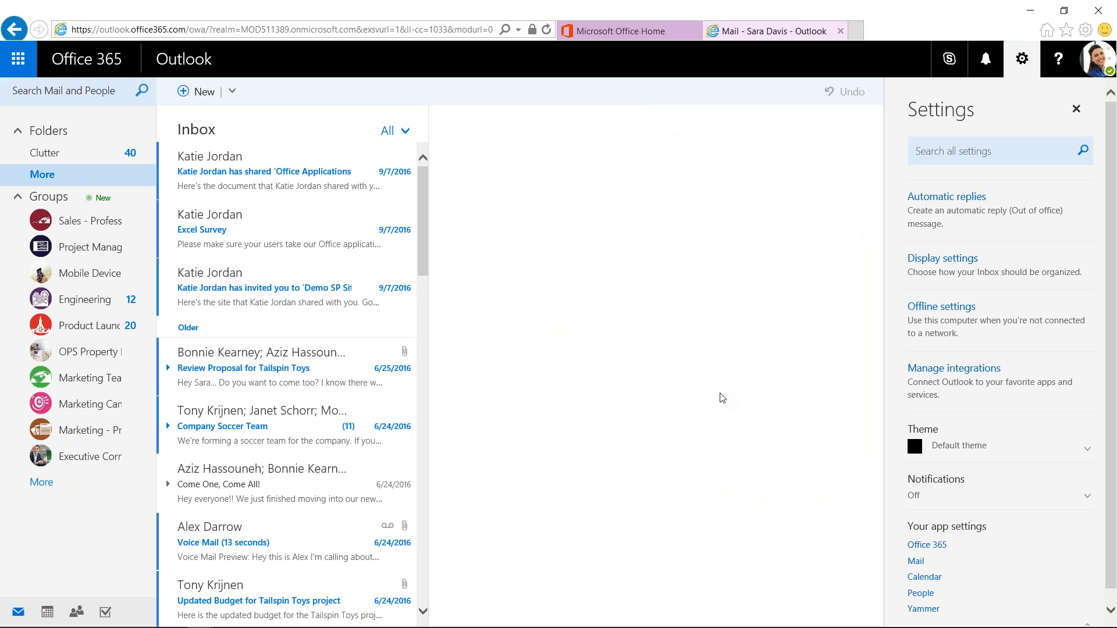
key(alt+Tab)
key(alt+Tab)
key(alt+Tab)
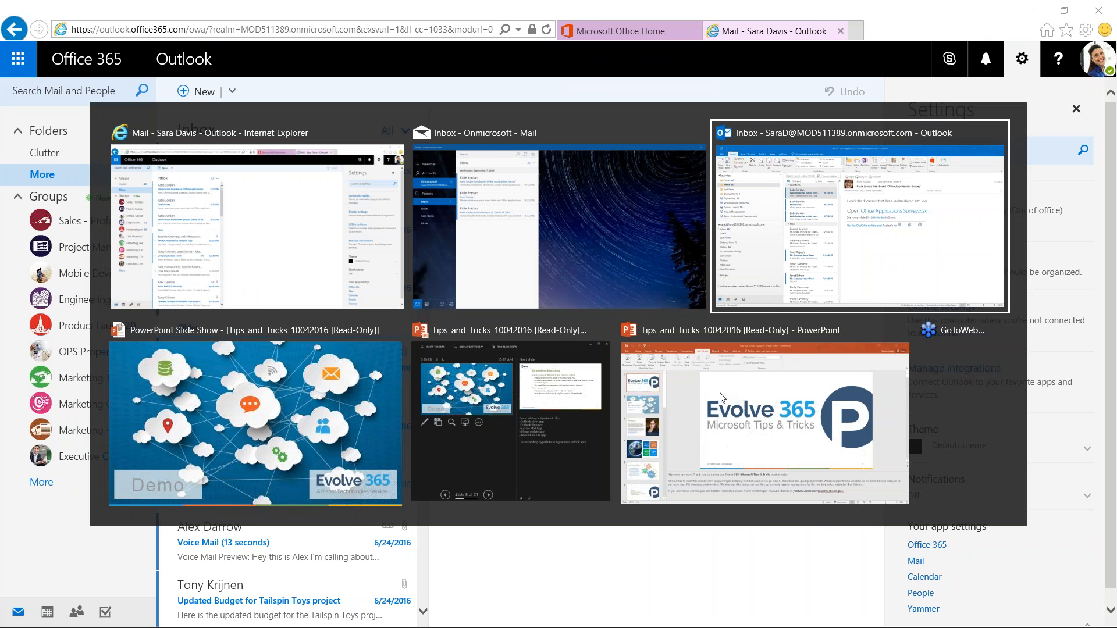
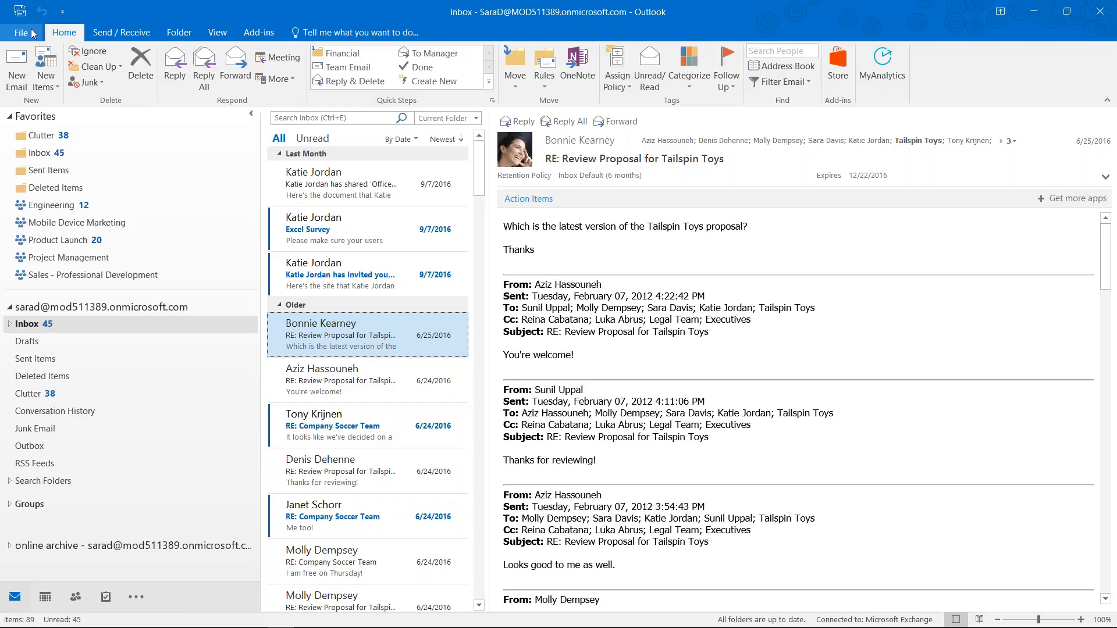
Open the Add Account dialog from File's Account Information page
click(23, 32)
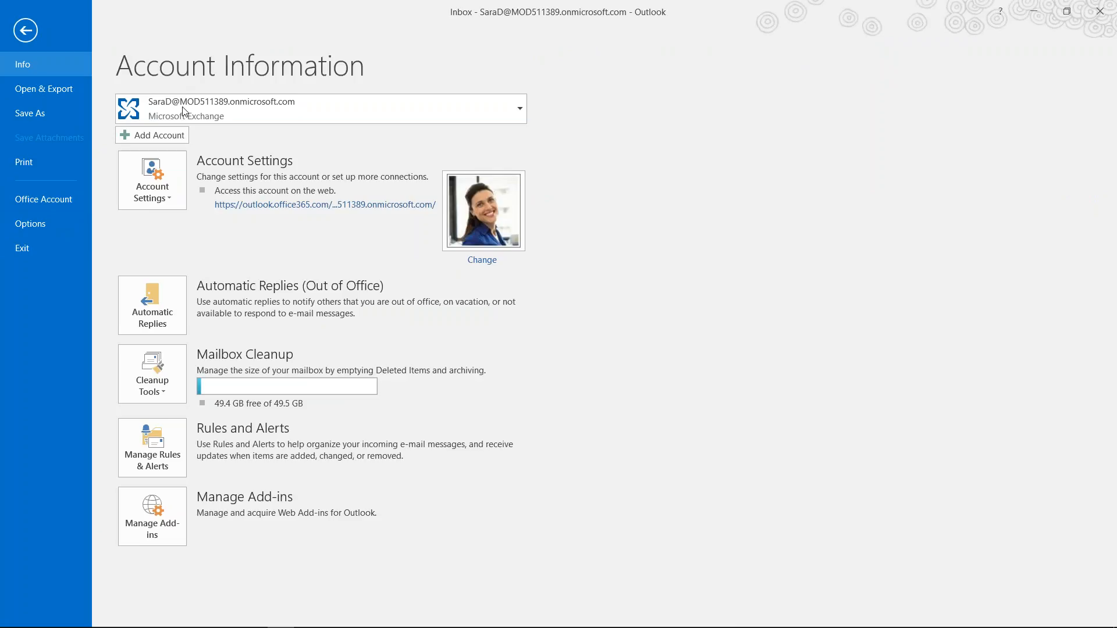
click(154, 136)
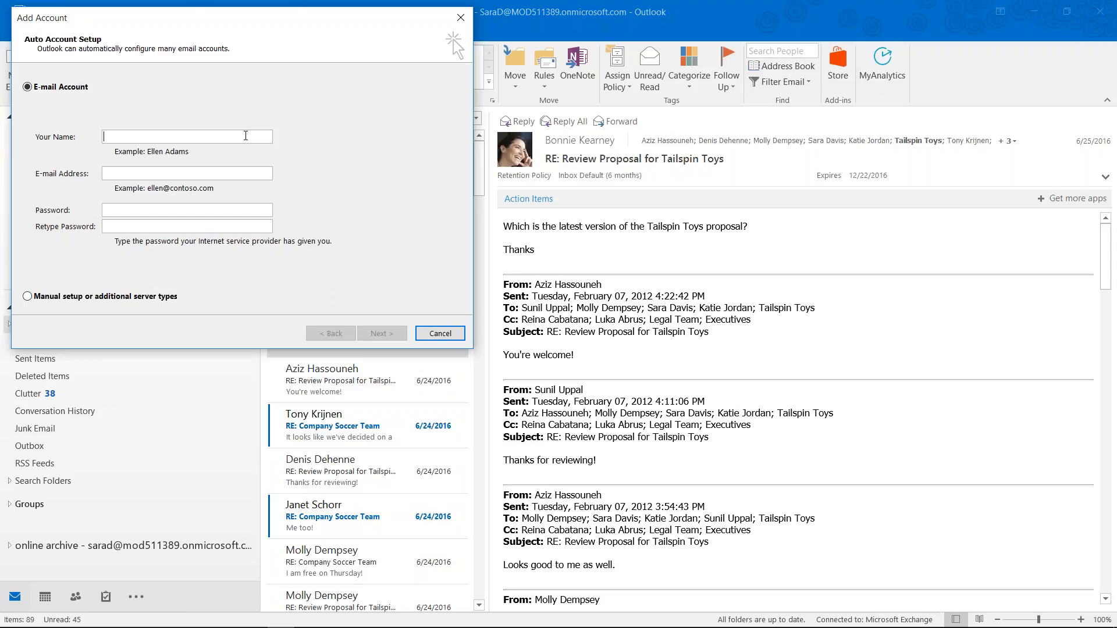
Enter the second account's display name, MOD511389.onmicrosoft.com e-mail address and password twice, then submit for auto setup
text(Garth)
text( Fort)
key(Tab)
text(*********)
key(Tab)
text(**********)
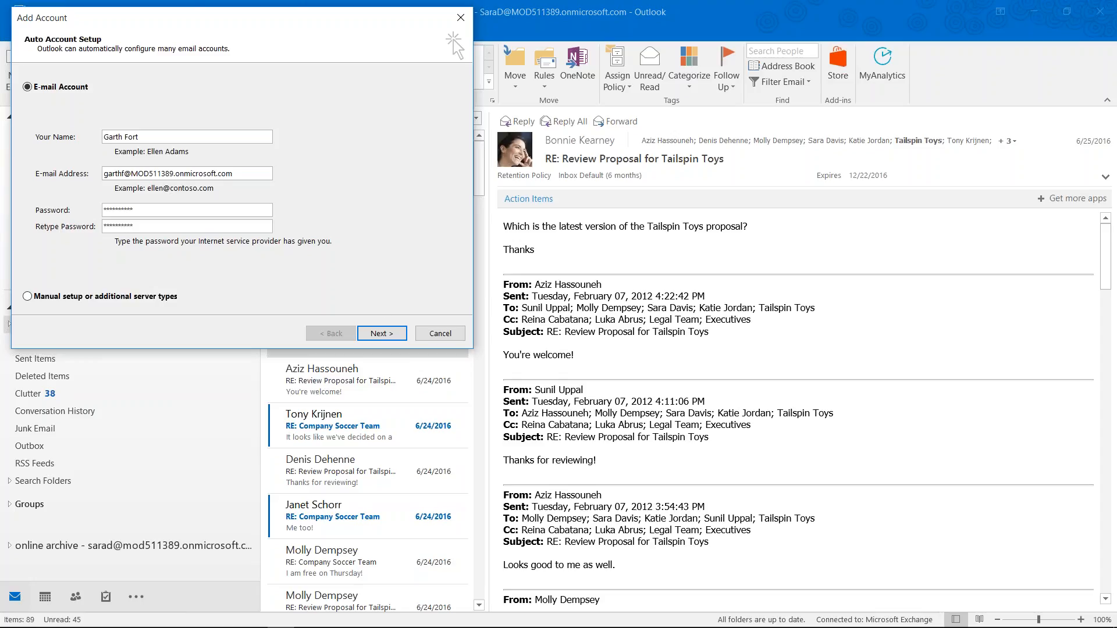
click(390, 335)
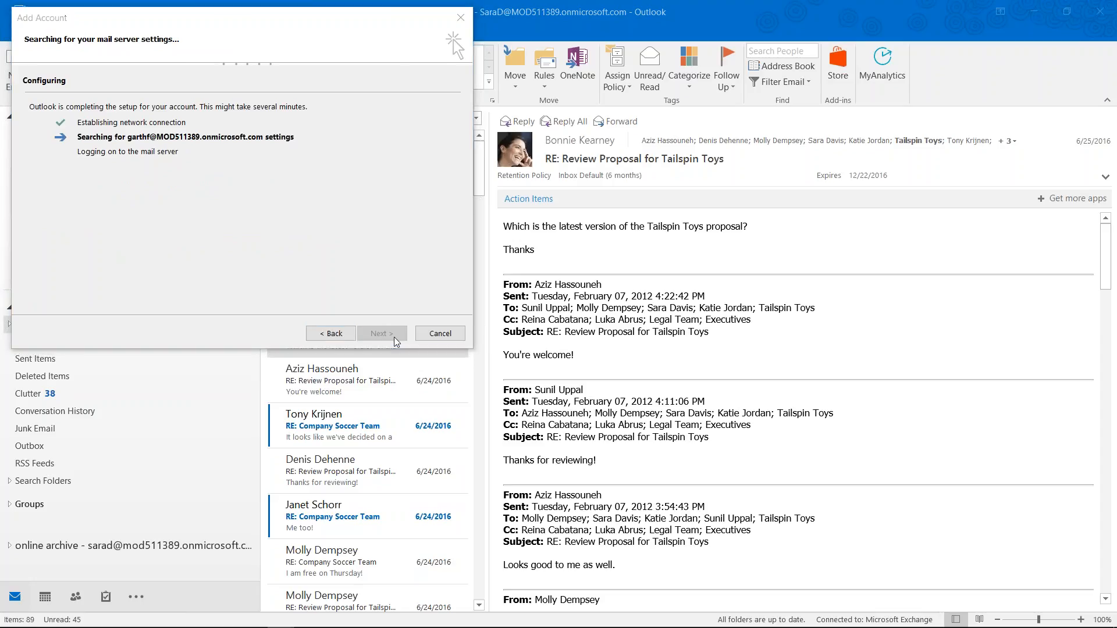
Sign in at the Windows Security prompt, finish setup, acknowledge the restart notice and close Outlook
text(*********)
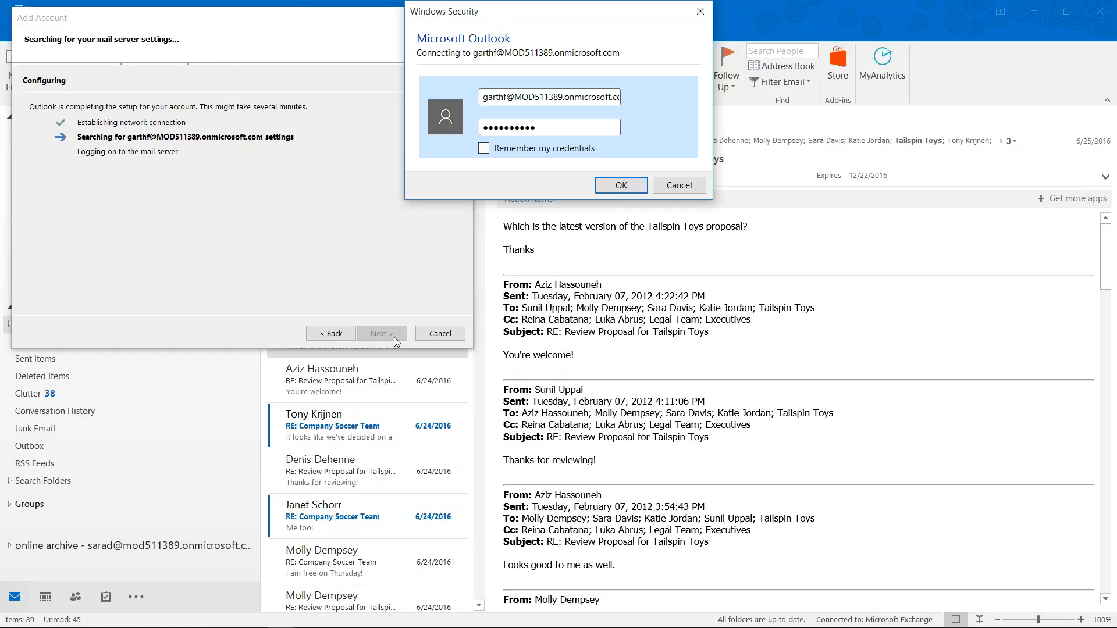
key(Return)
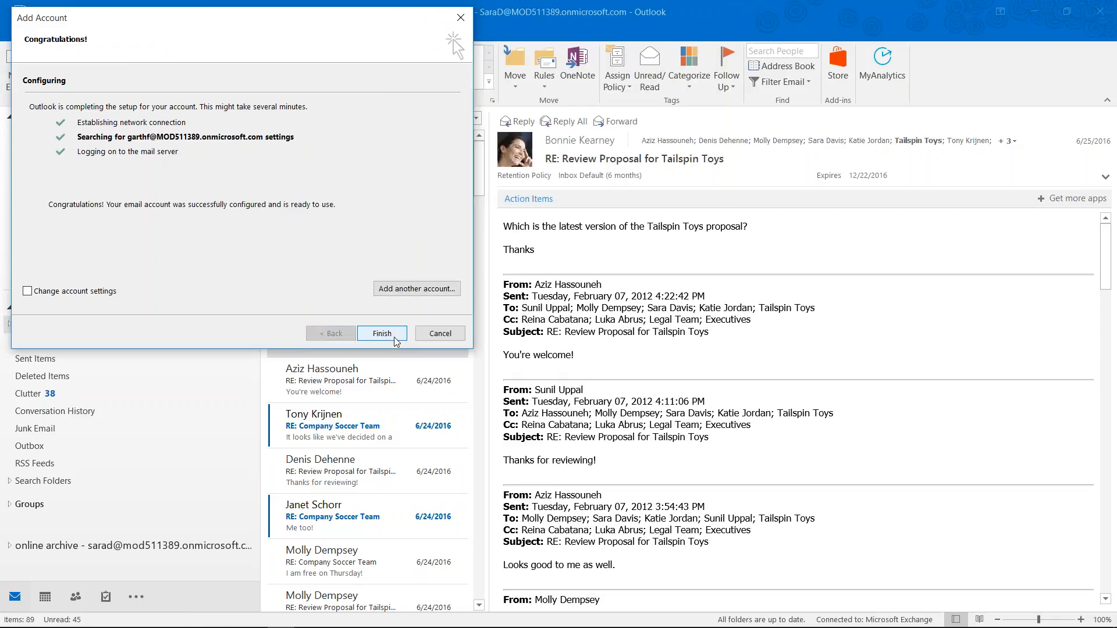
click(394, 338)
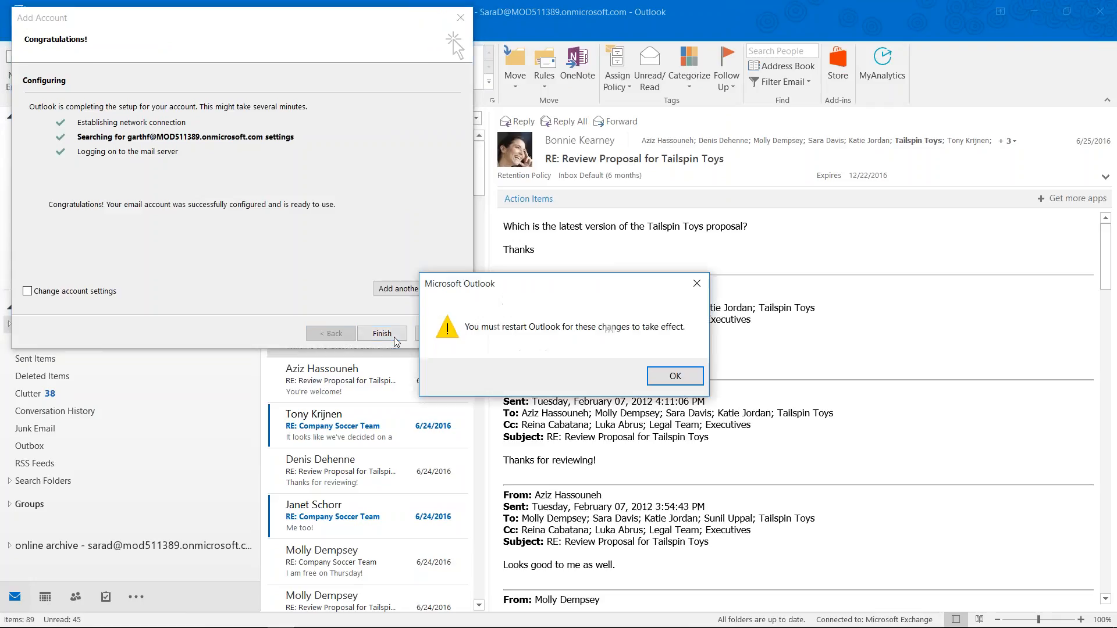
click(676, 377)
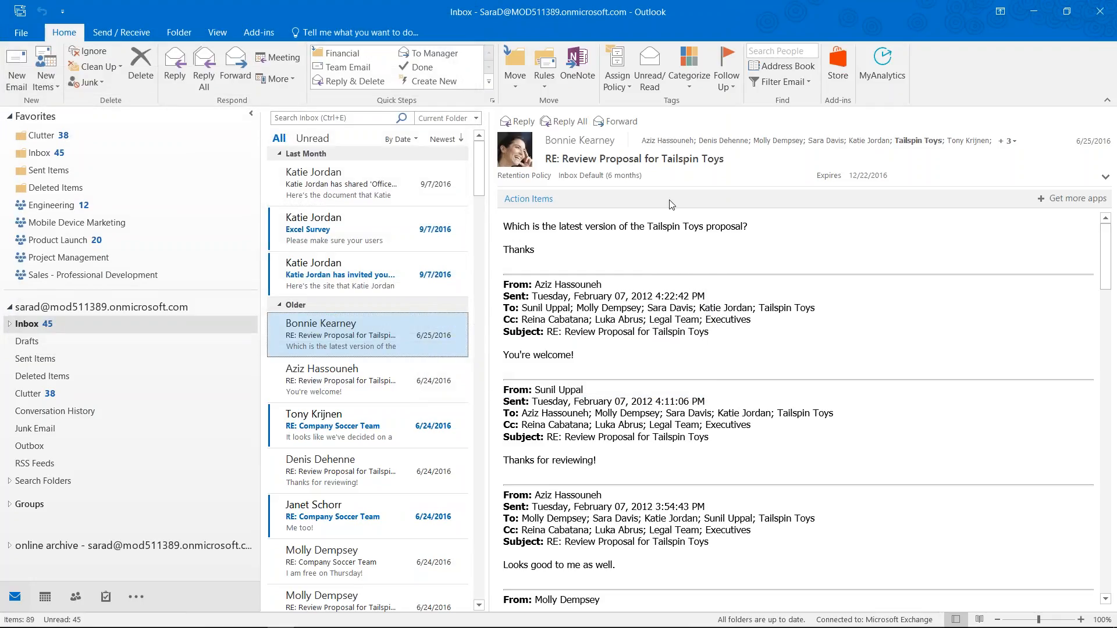
click(1104, 12)
Relaunch Outlook from the Start menu using the user's own mail profile
key(super)
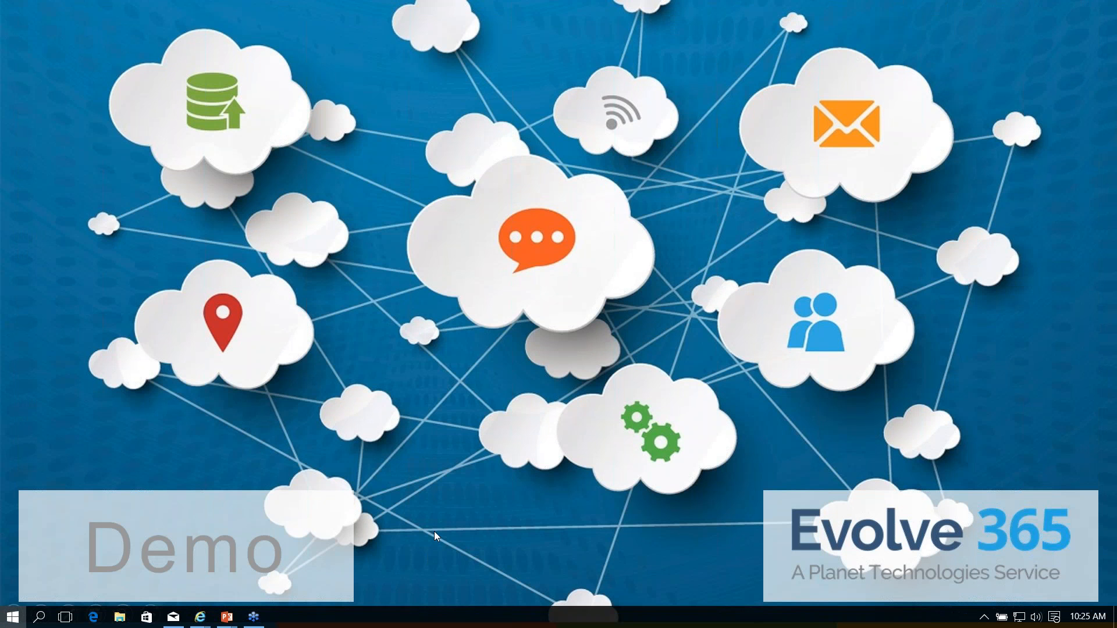
click(378, 534)
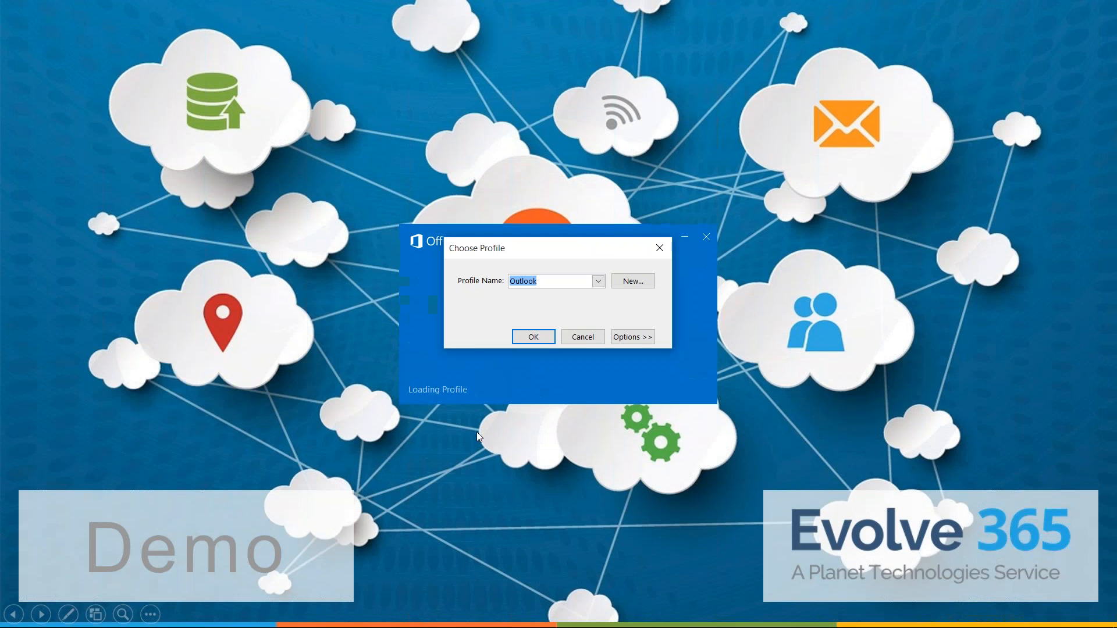
click(598, 281)
click(554, 304)
click(534, 337)
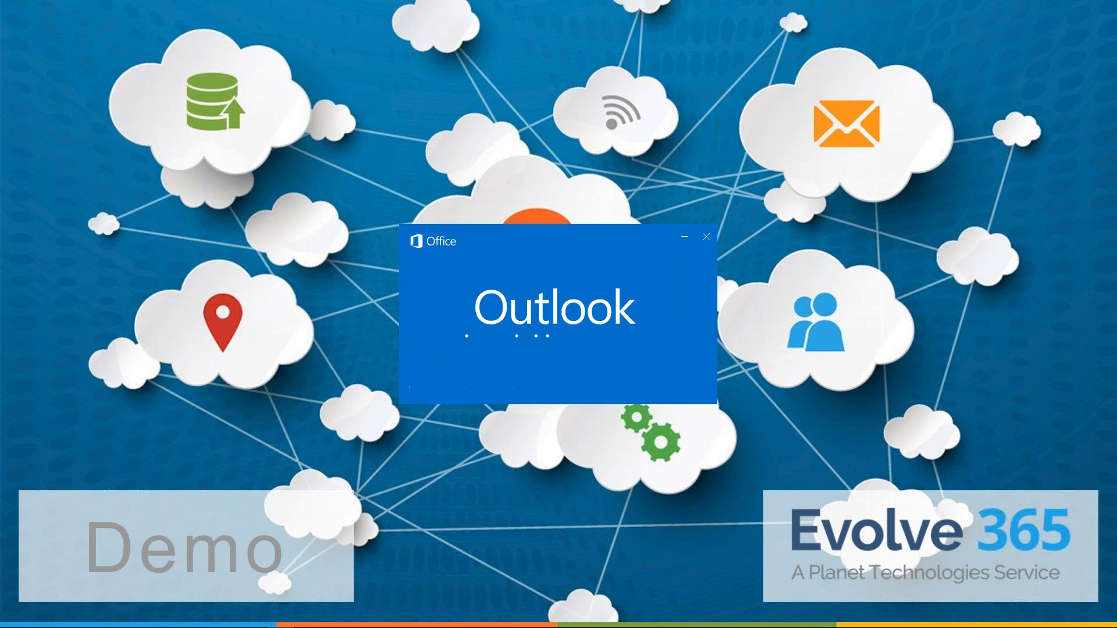
key(alt+Tab)
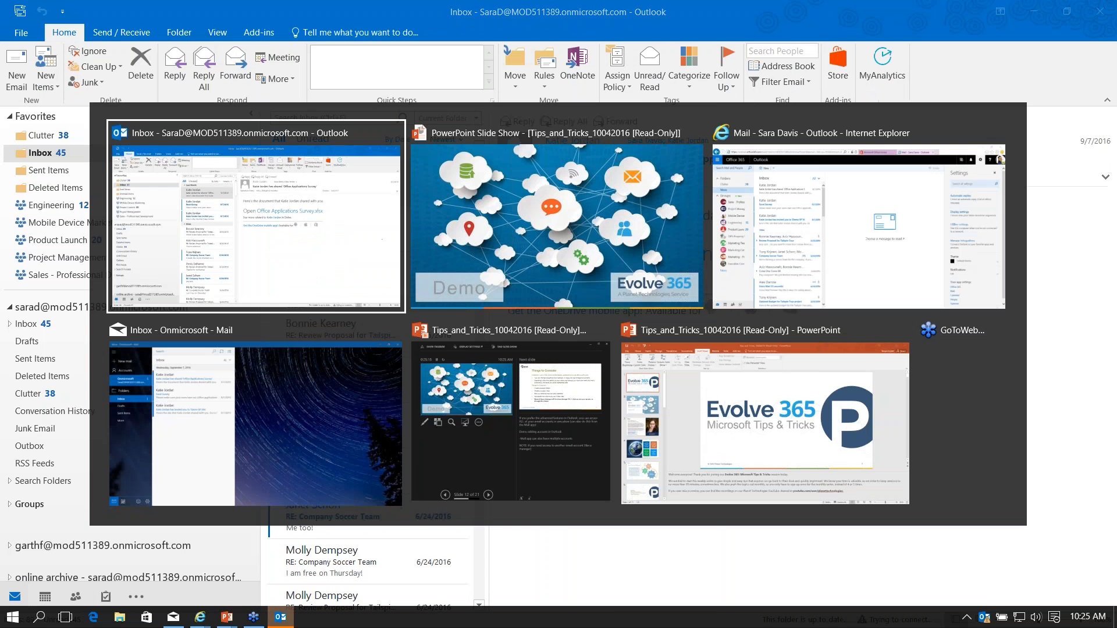
In the Mail app, go to Accounts and choose Add account to reach the provider list
key(alt+Tab)
key(alt+Tab)
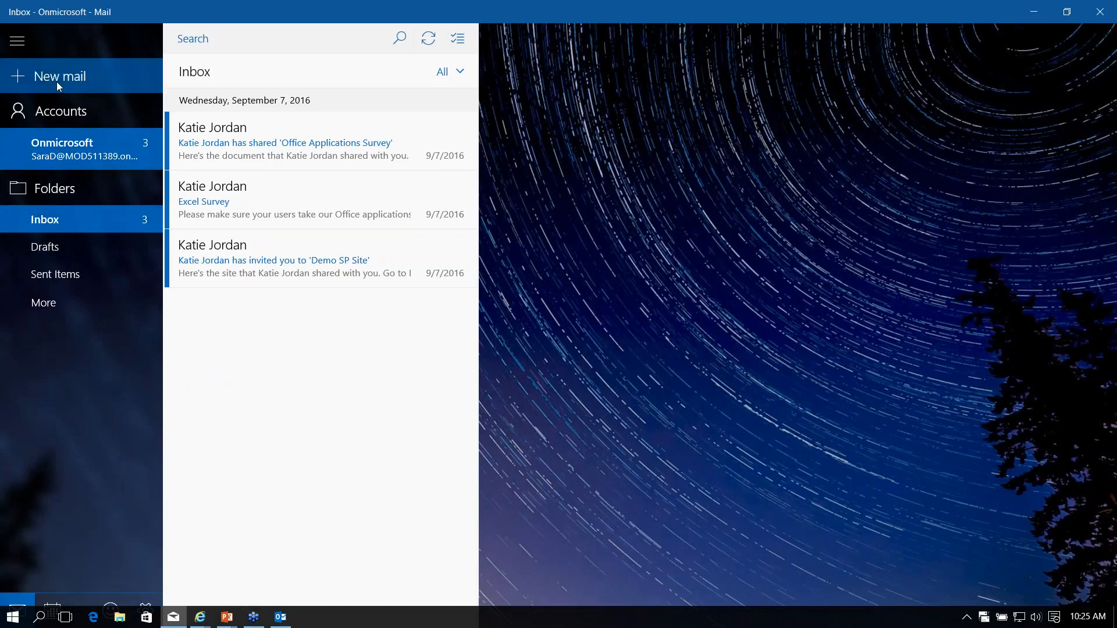
click(54, 116)
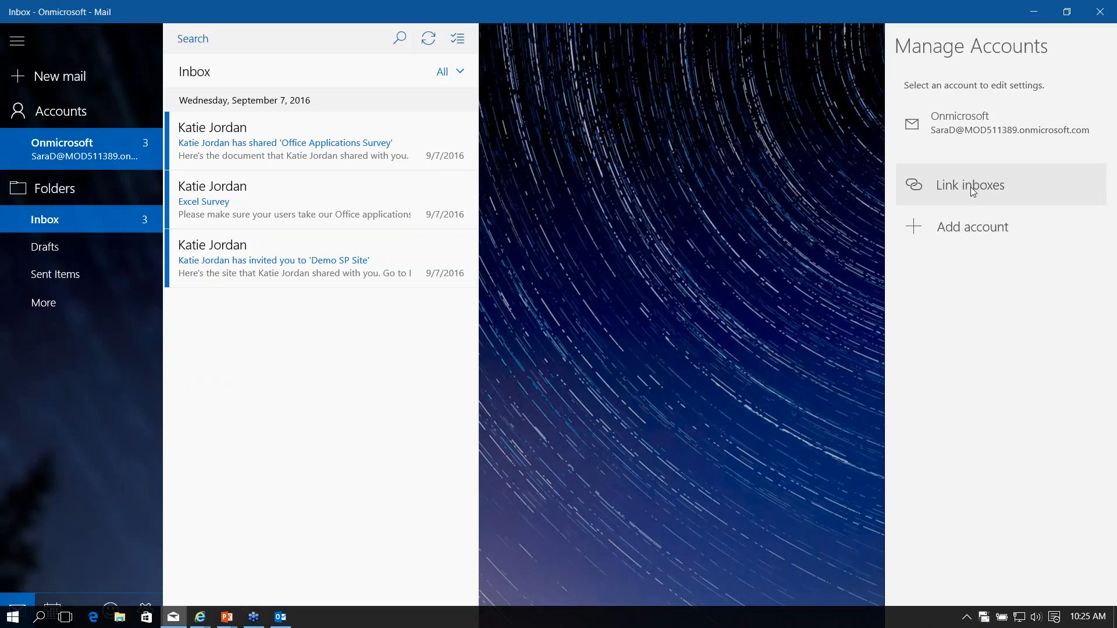
click(991, 232)
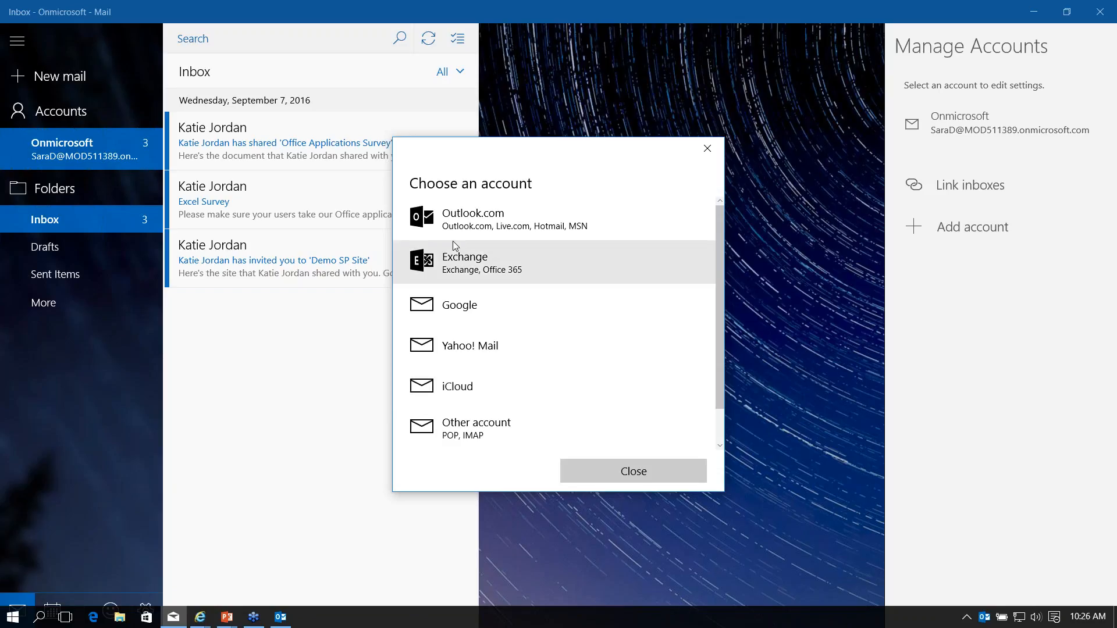
Choose Exchange and submit the second account's e-mail address for settings lookup
click(467, 265)
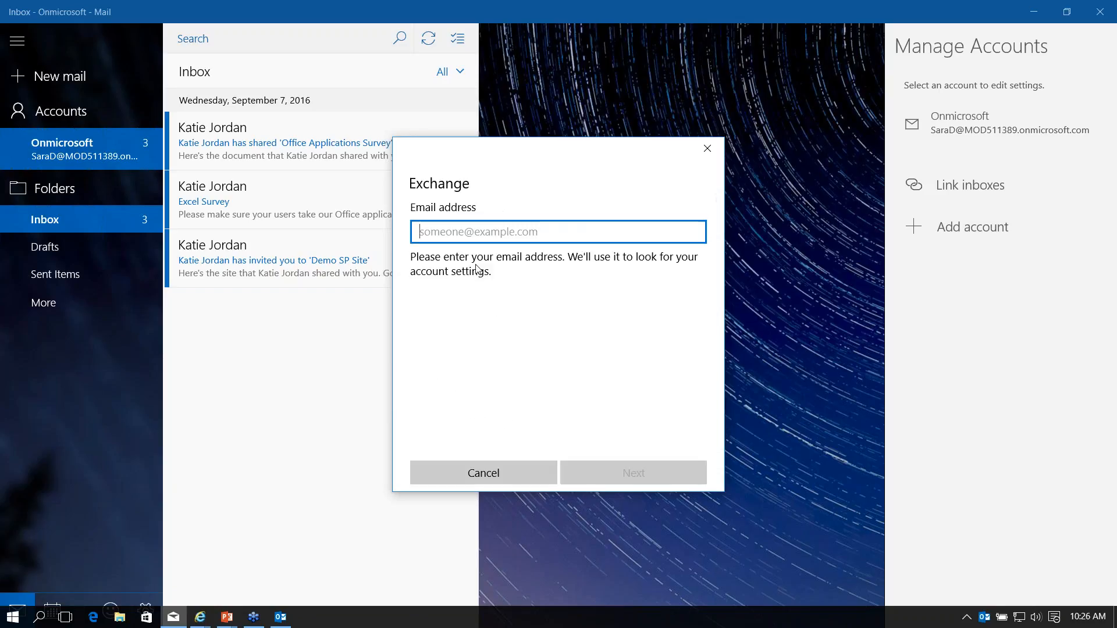
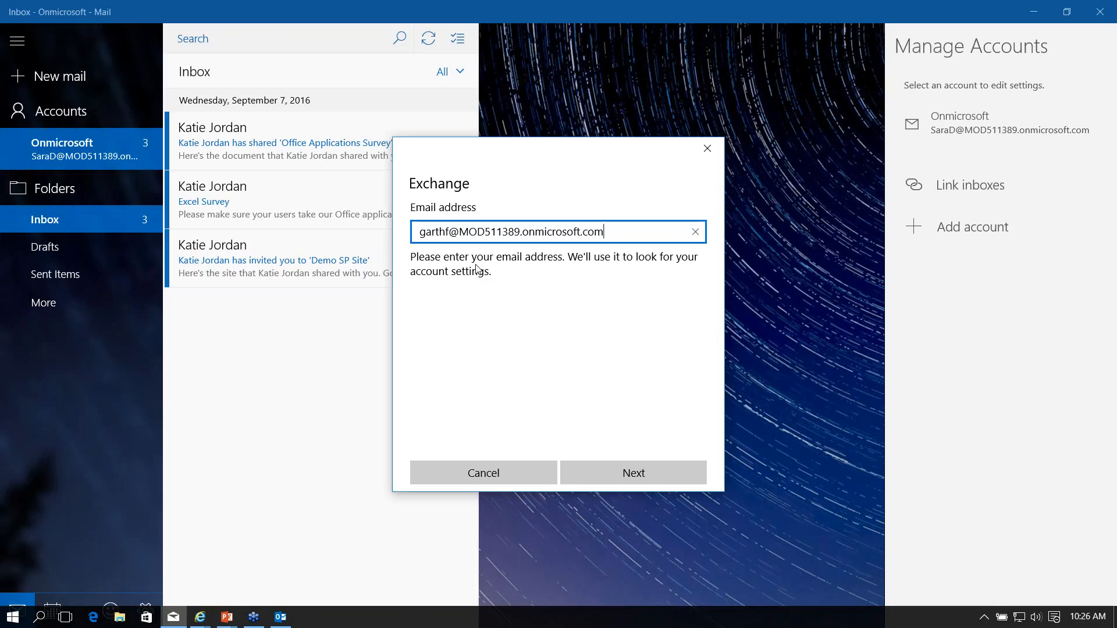
click(644, 475)
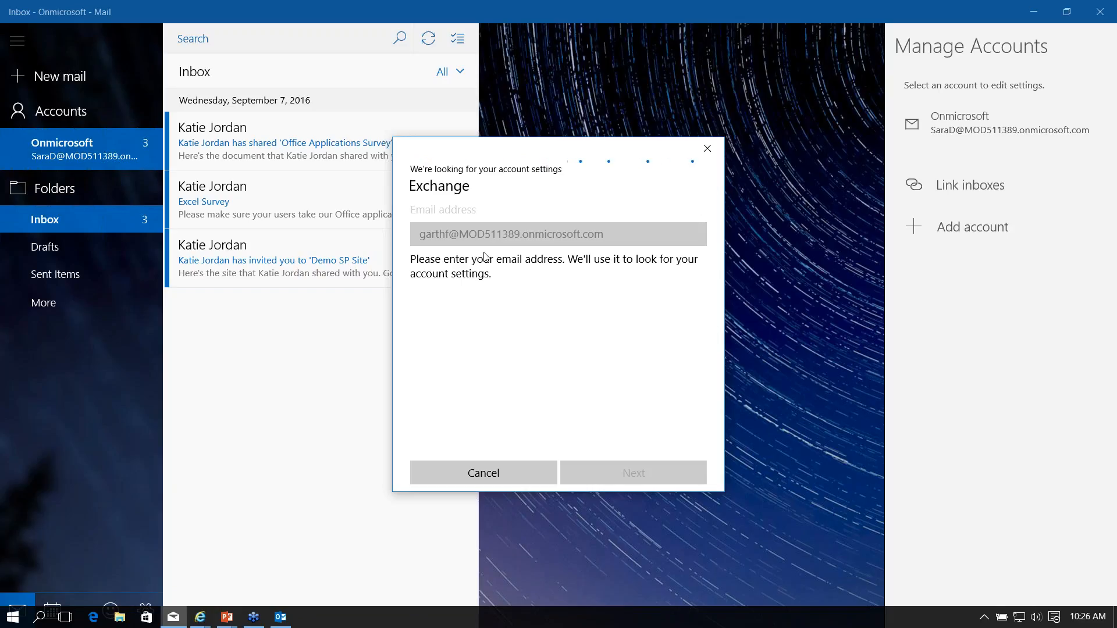
click(280, 616)
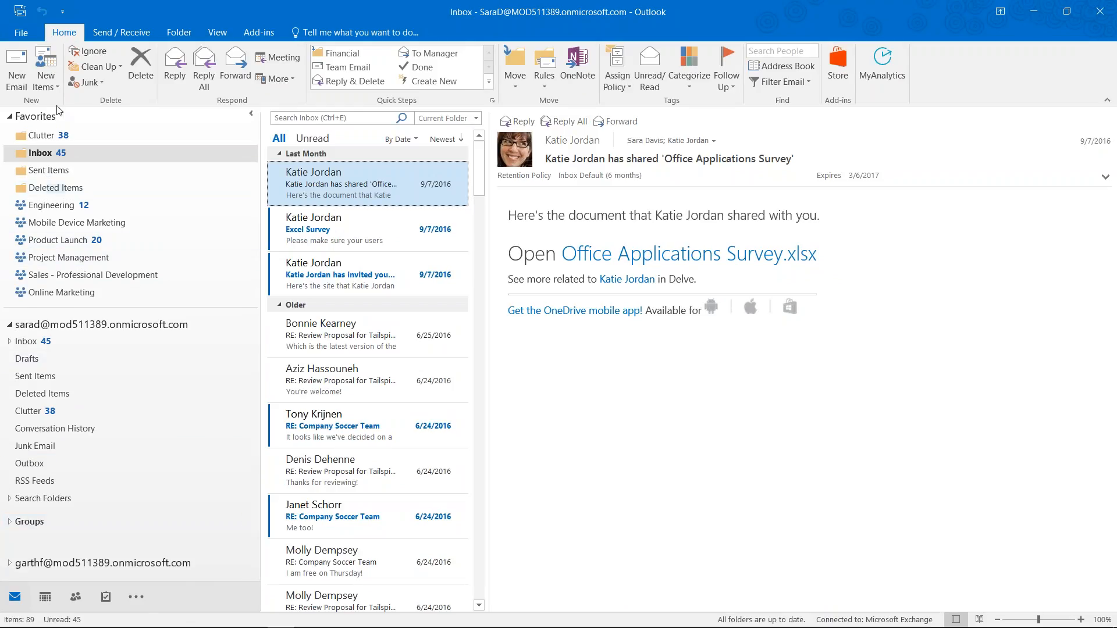
Turn off Favorites in the View tab's Folder Pane options
click(217, 32)
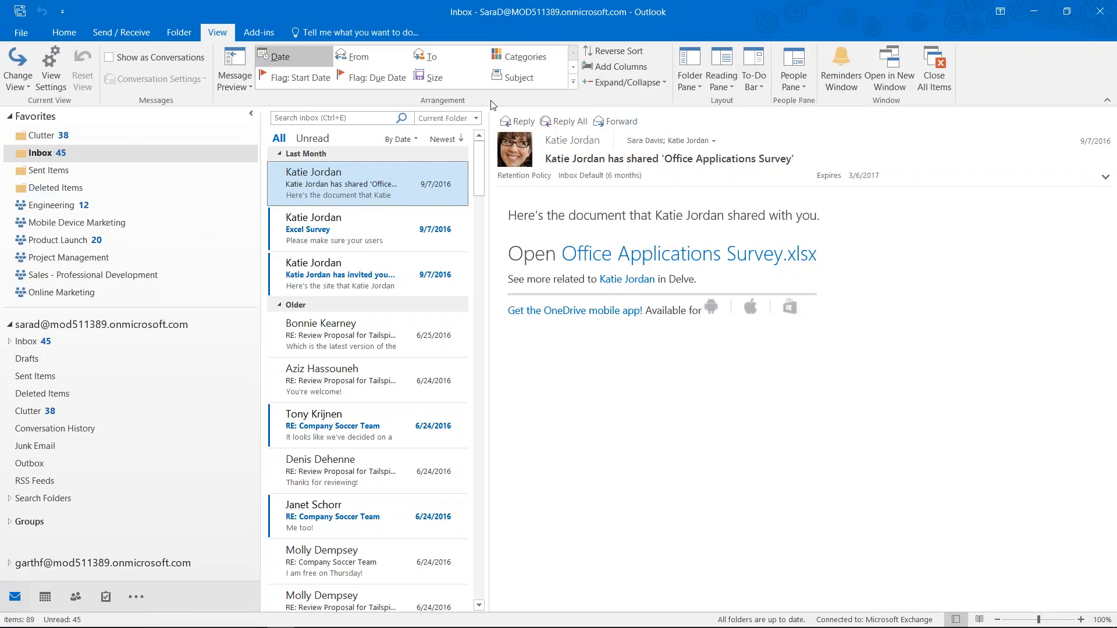
click(698, 89)
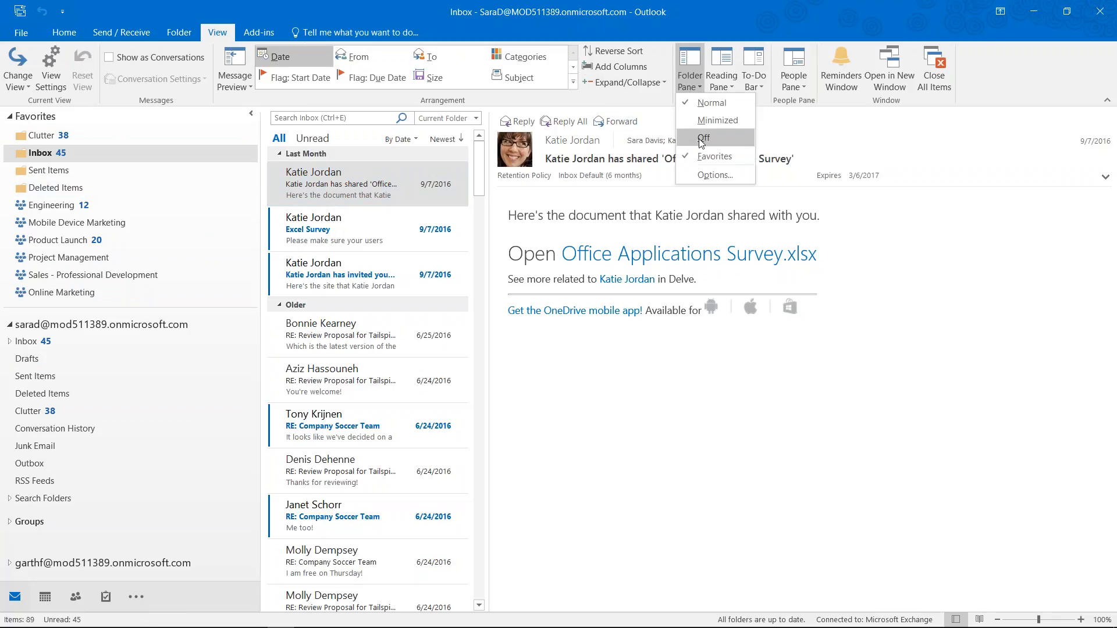
click(714, 156)
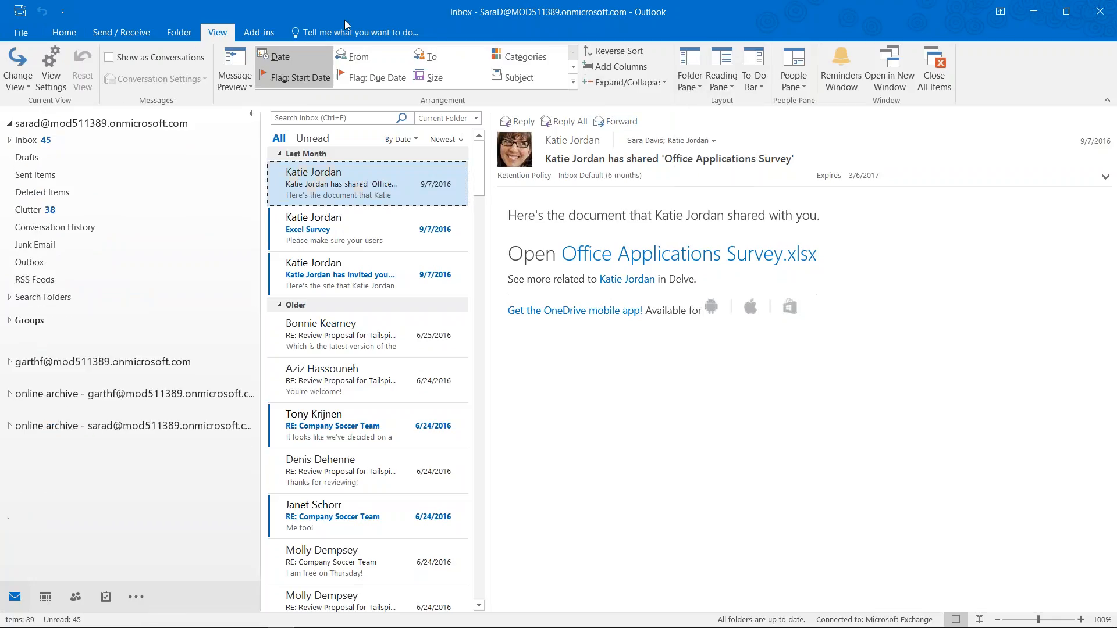
Collapse the first account, expand the second, and open its Inbox with 59 messages
click(10, 123)
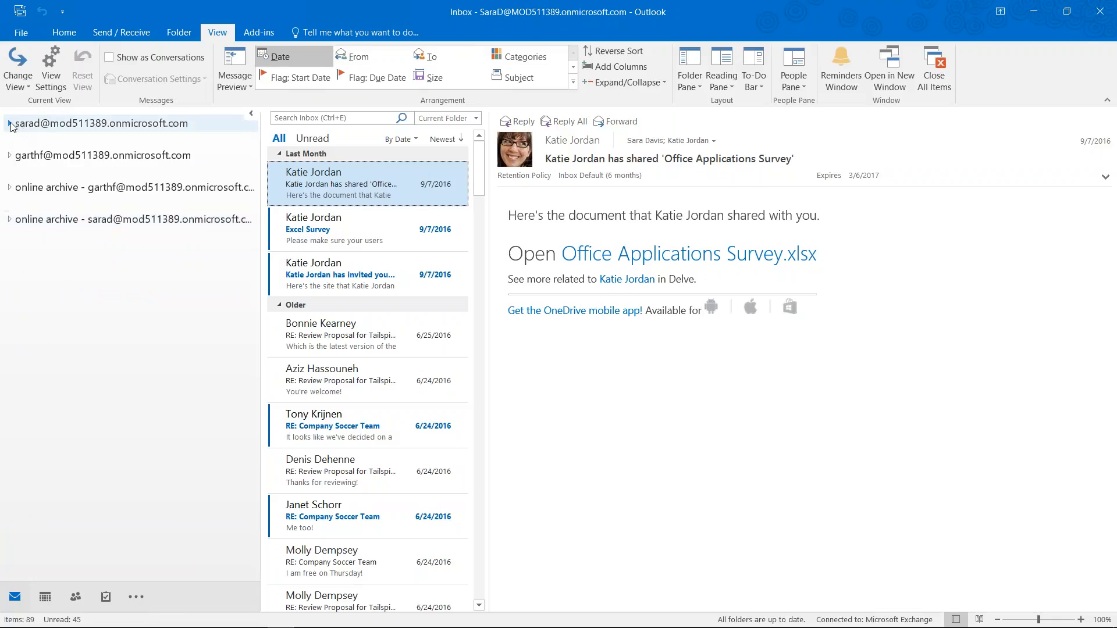
click(9, 155)
click(25, 175)
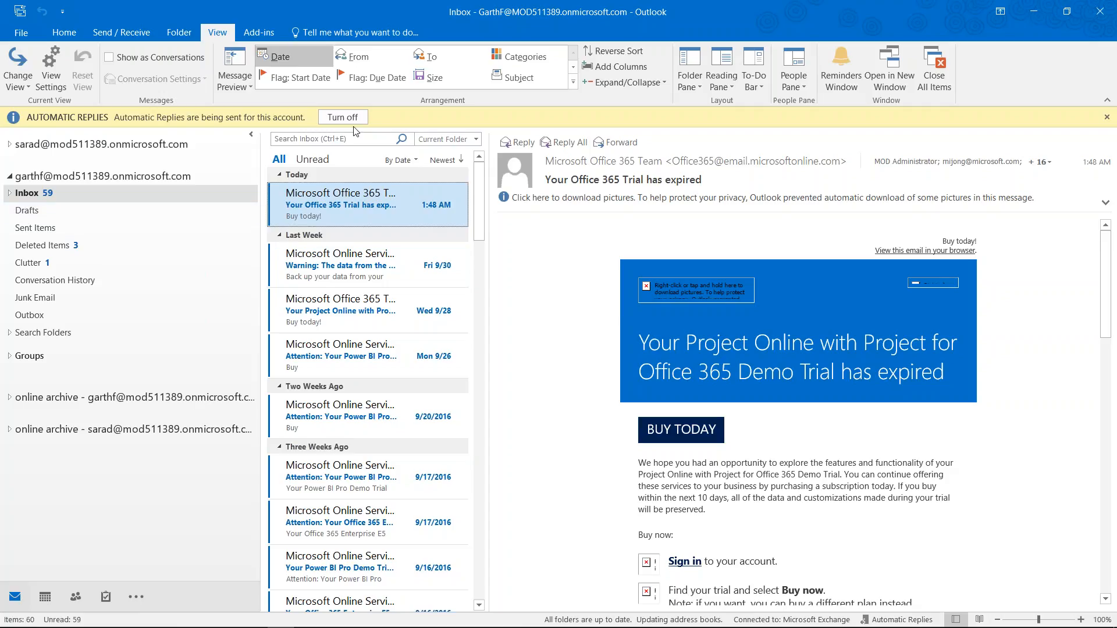
Re-expand the first account's folders and start a new email from the Home tab
click(9, 145)
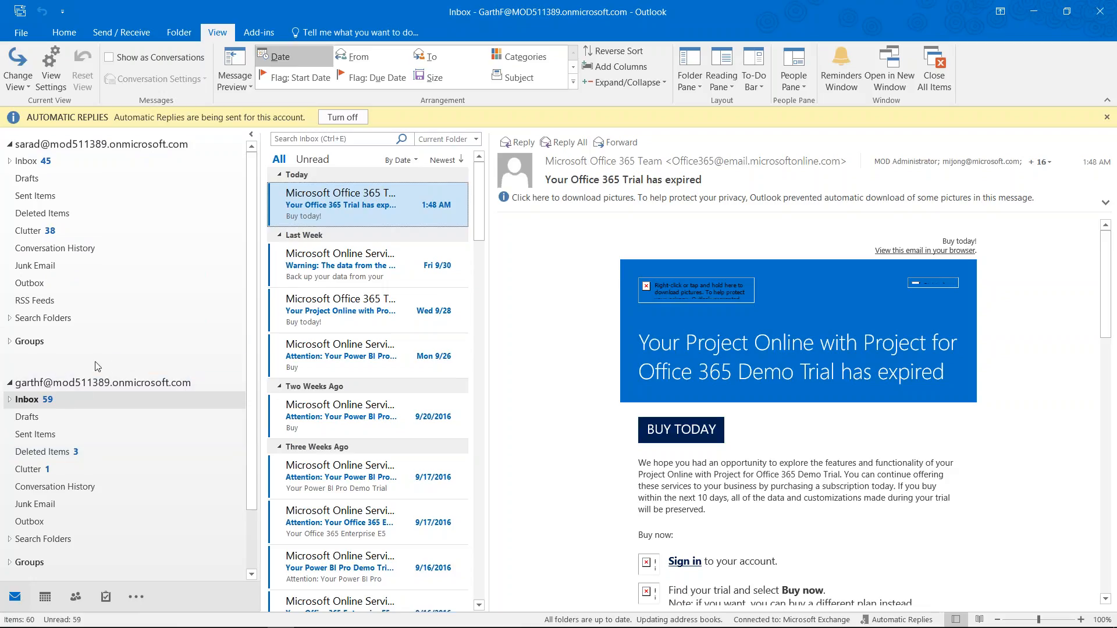
click(71, 34)
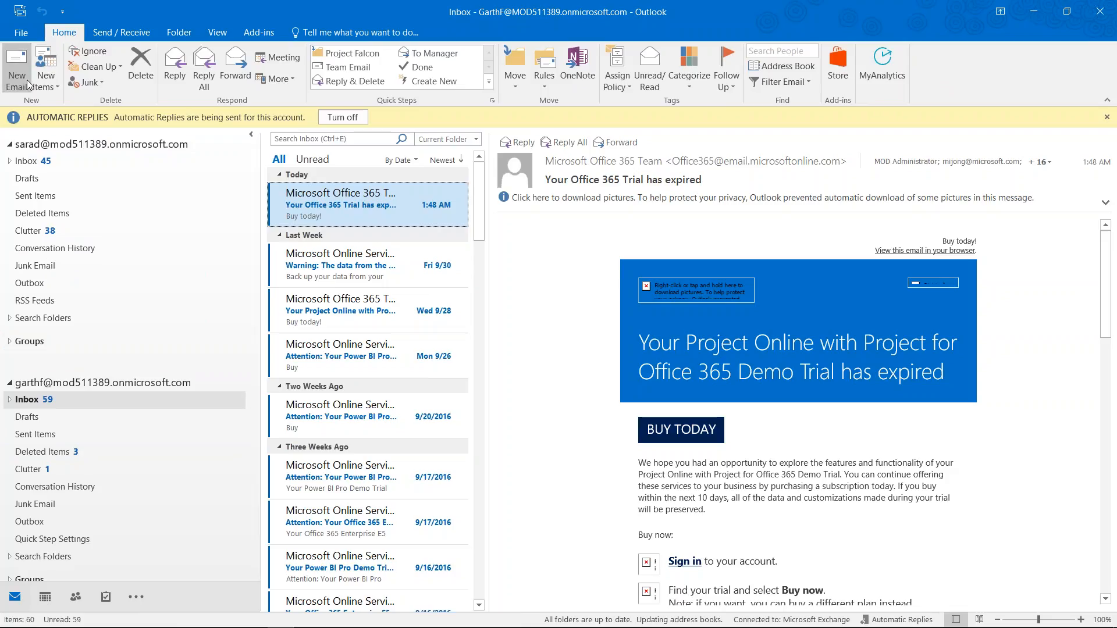
click(16, 64)
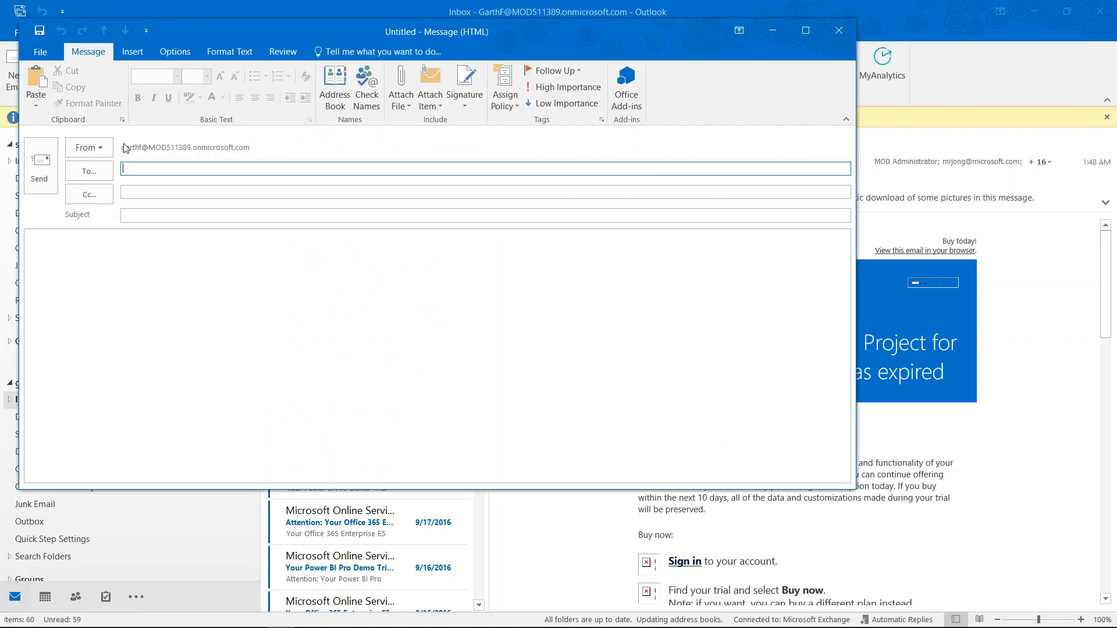
Check the From list shows both addresses, switch the sender, then close the message
click(107, 150)
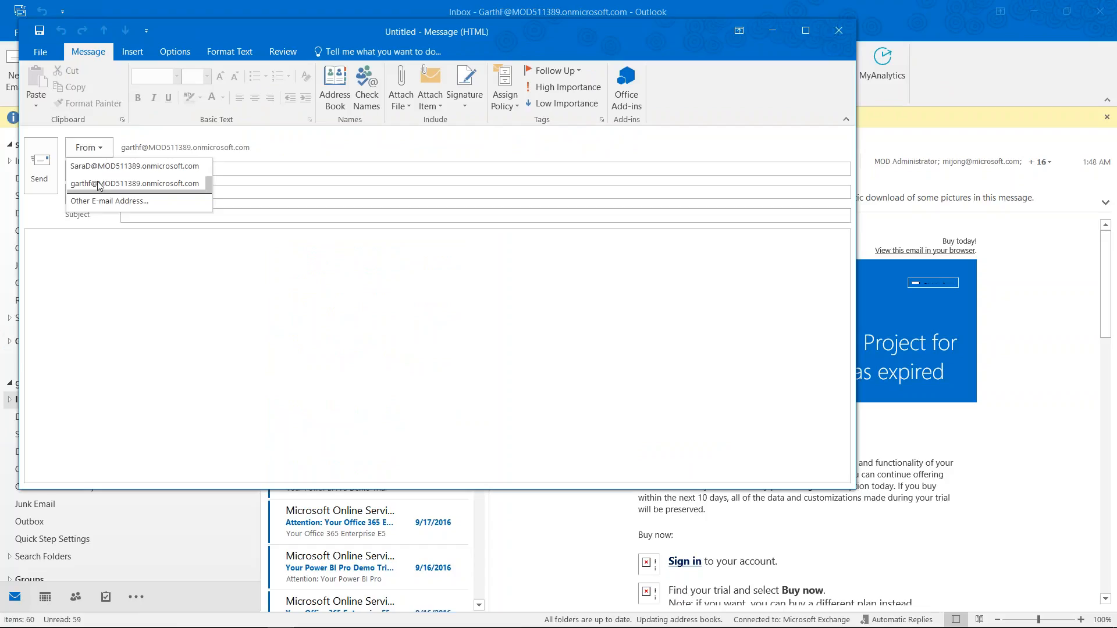
click(109, 167)
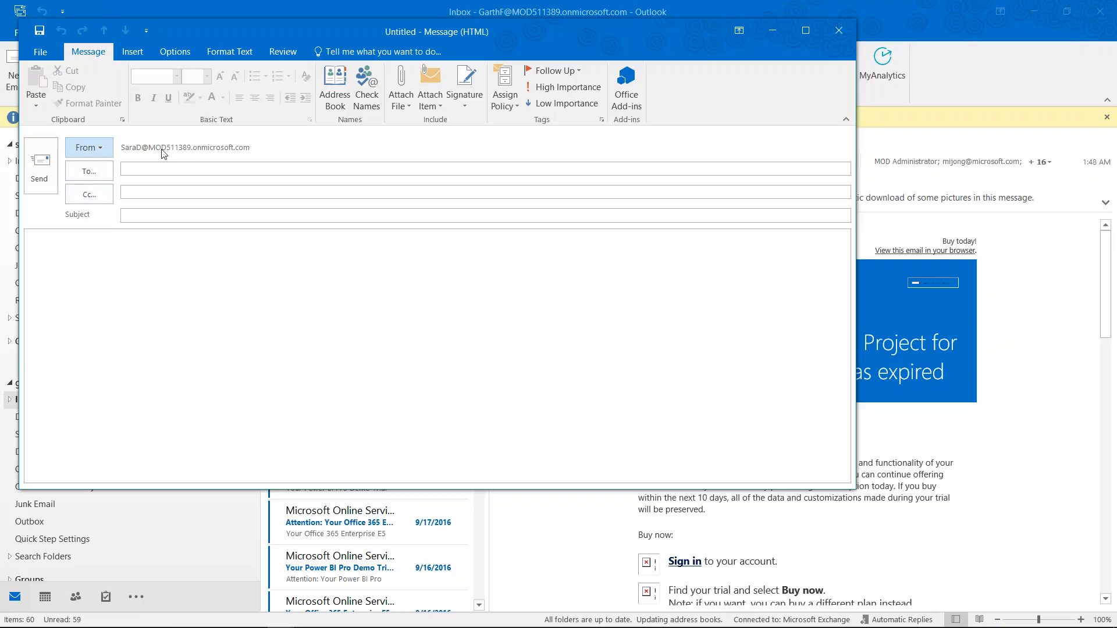
click(111, 150)
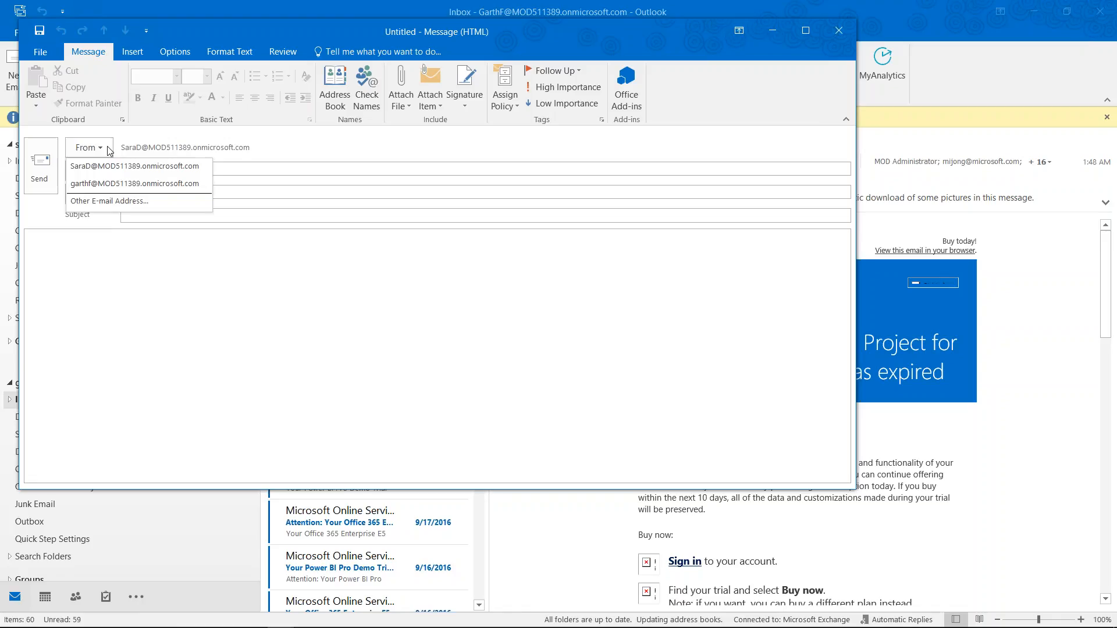
click(838, 30)
Discard the draft unsaved and open the Excel Survey message from the first account's Inbox
click(563, 361)
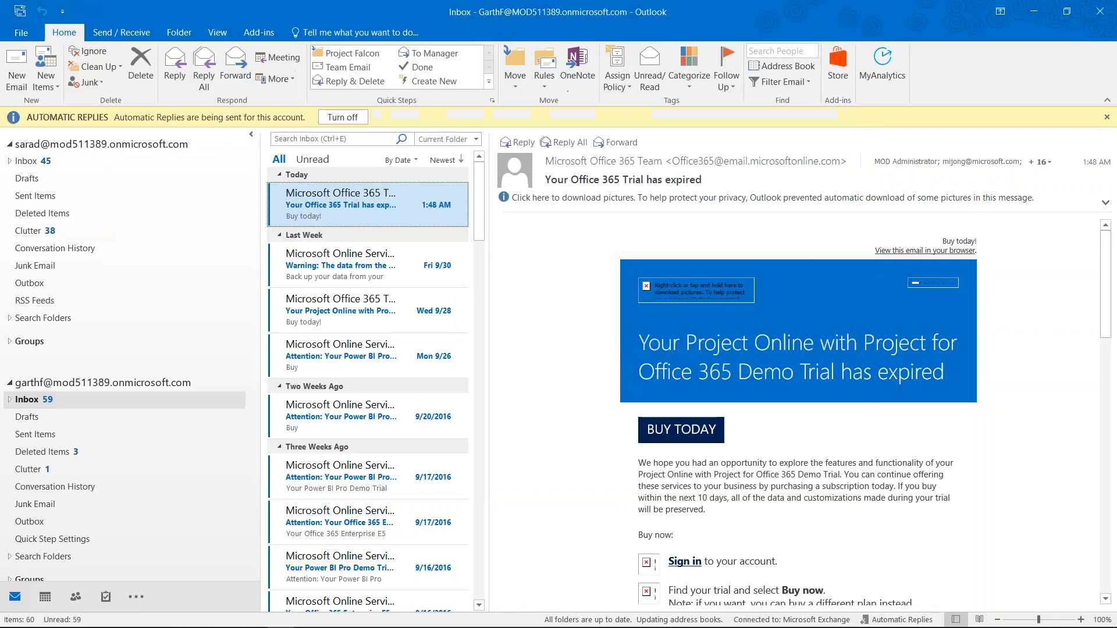
click(29, 163)
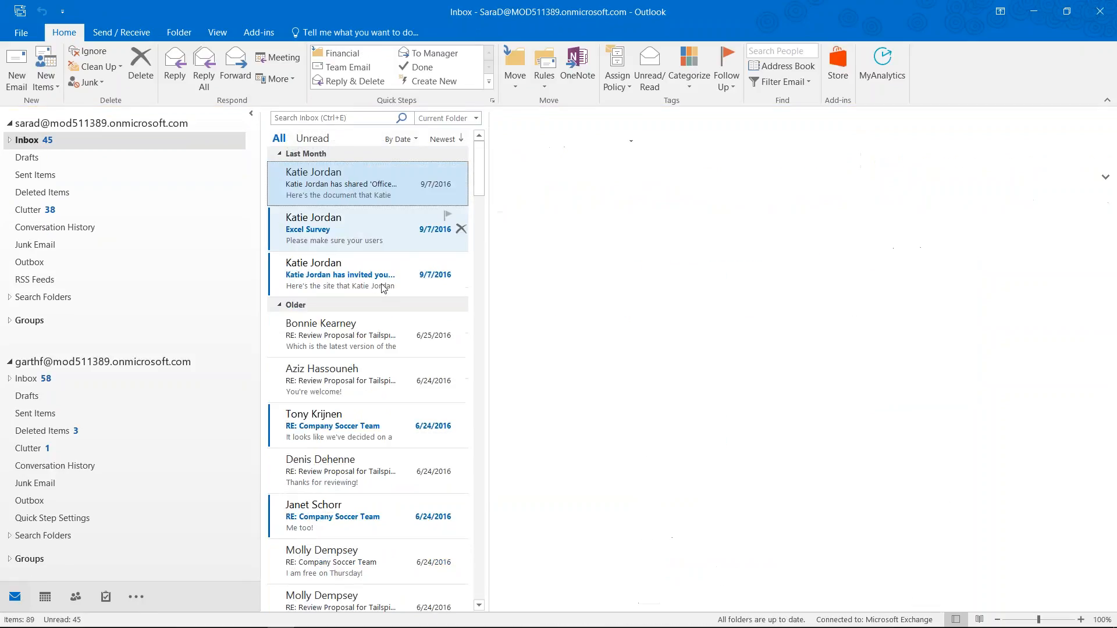
double_click(356, 229)
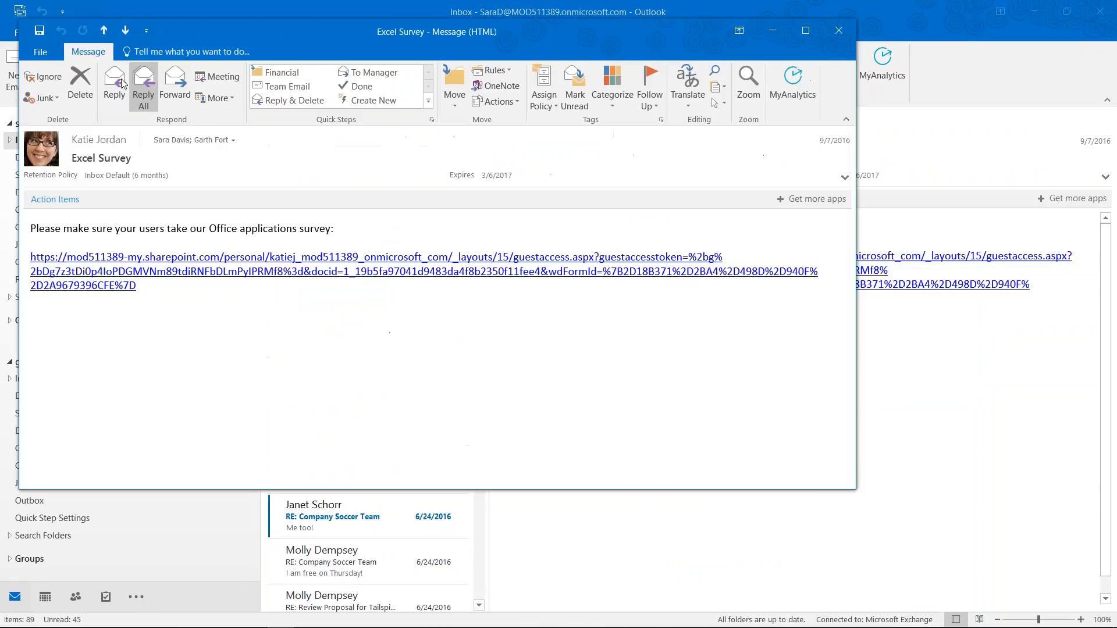
Draft a reply, toggle its sender between both accounts, discard it, and close Excel Survey
click(114, 93)
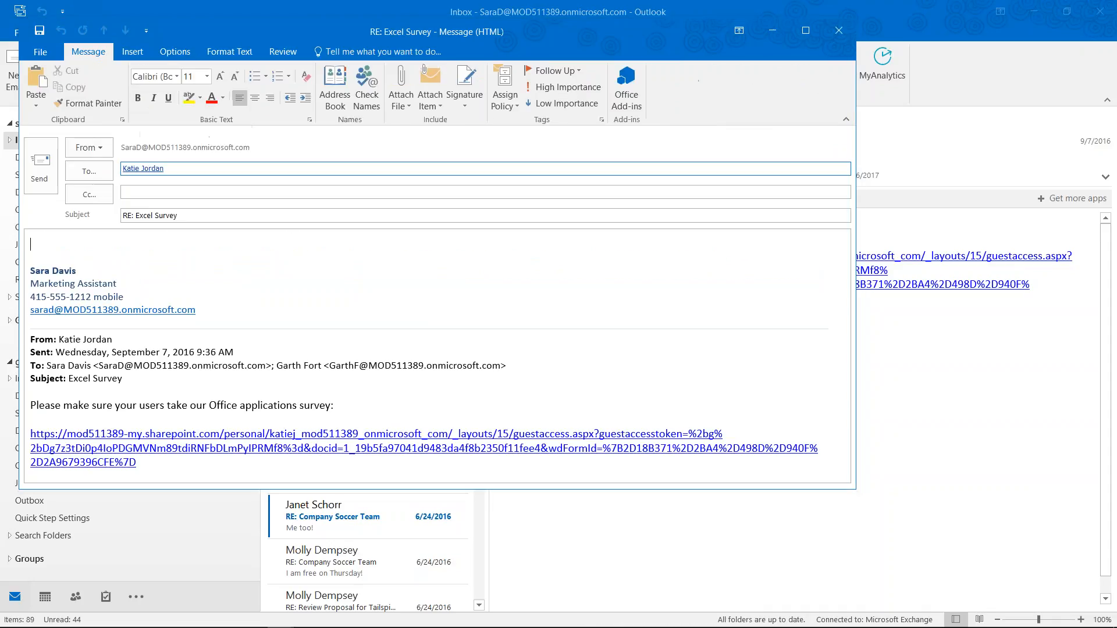
click(96, 149)
click(107, 181)
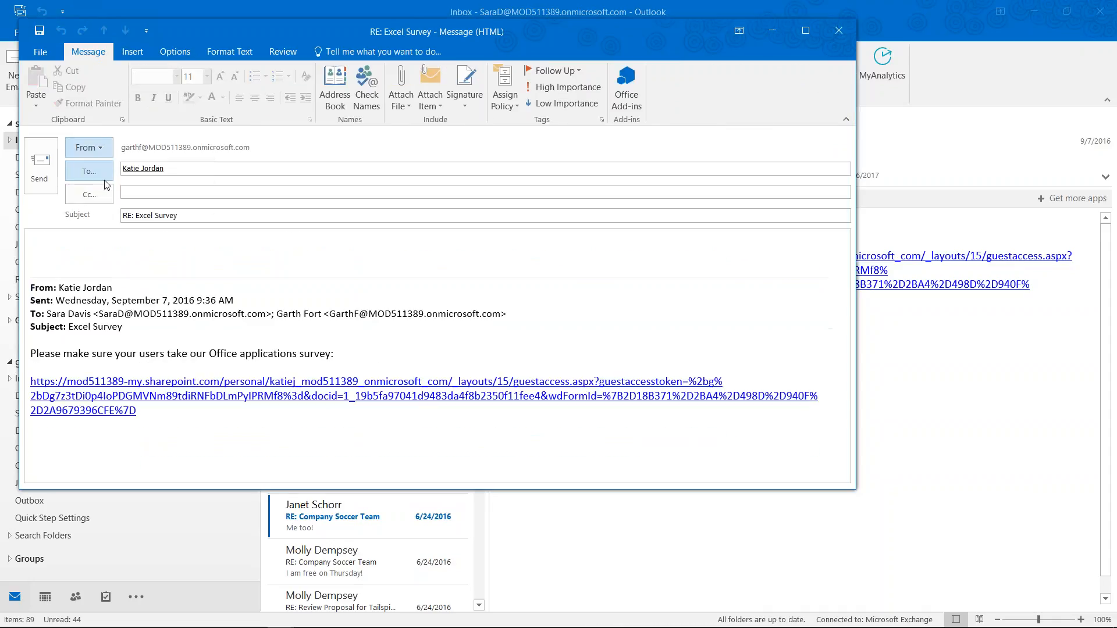
click(93, 148)
click(117, 165)
click(839, 30)
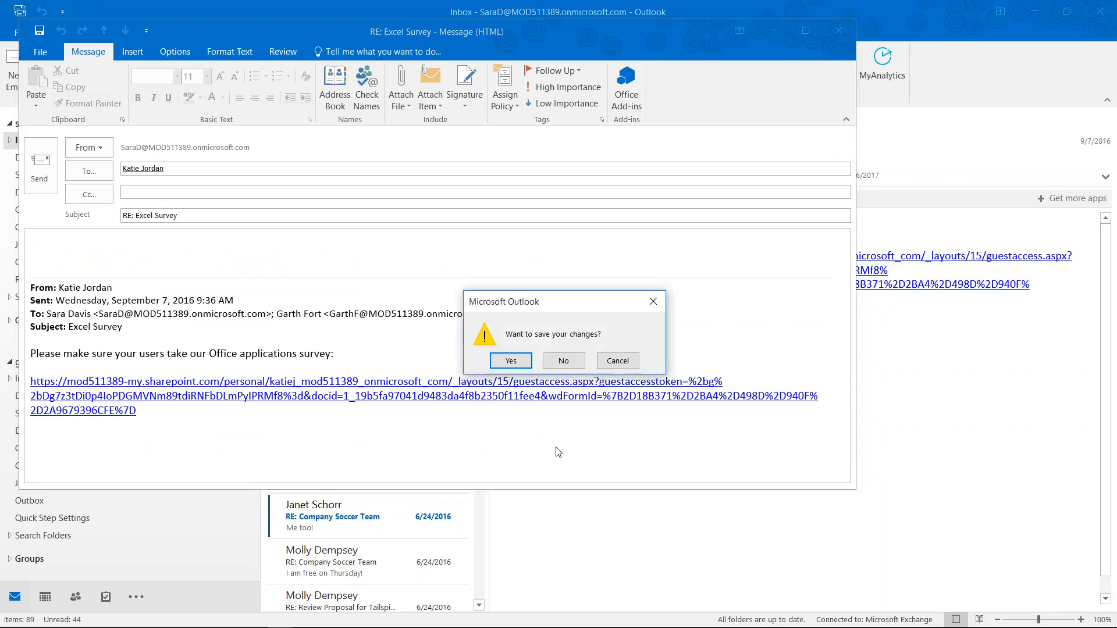
click(563, 360)
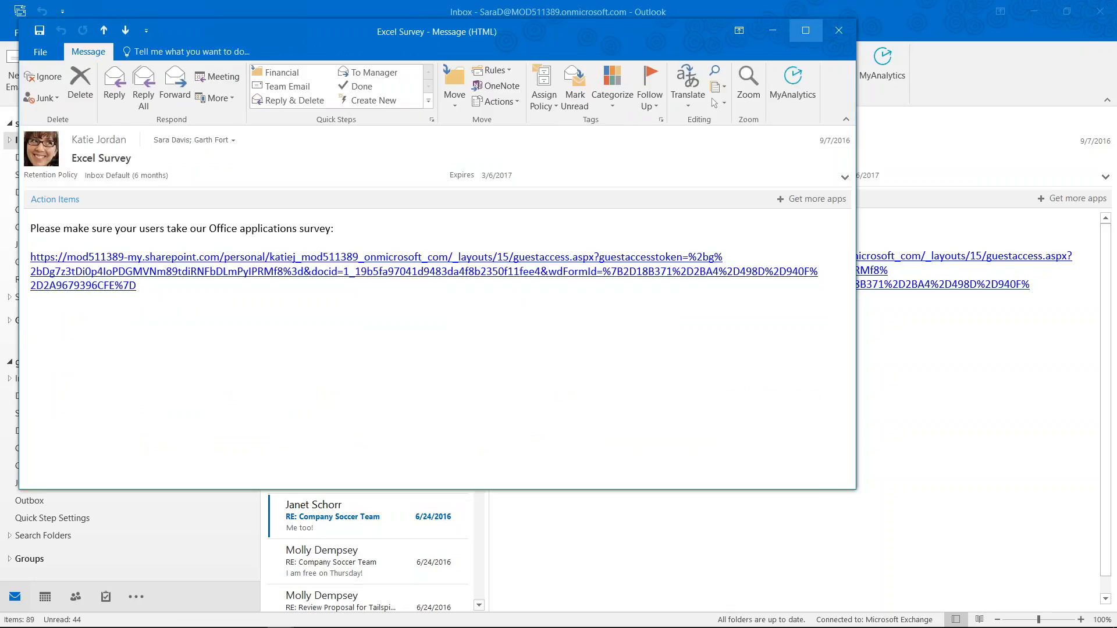
click(836, 32)
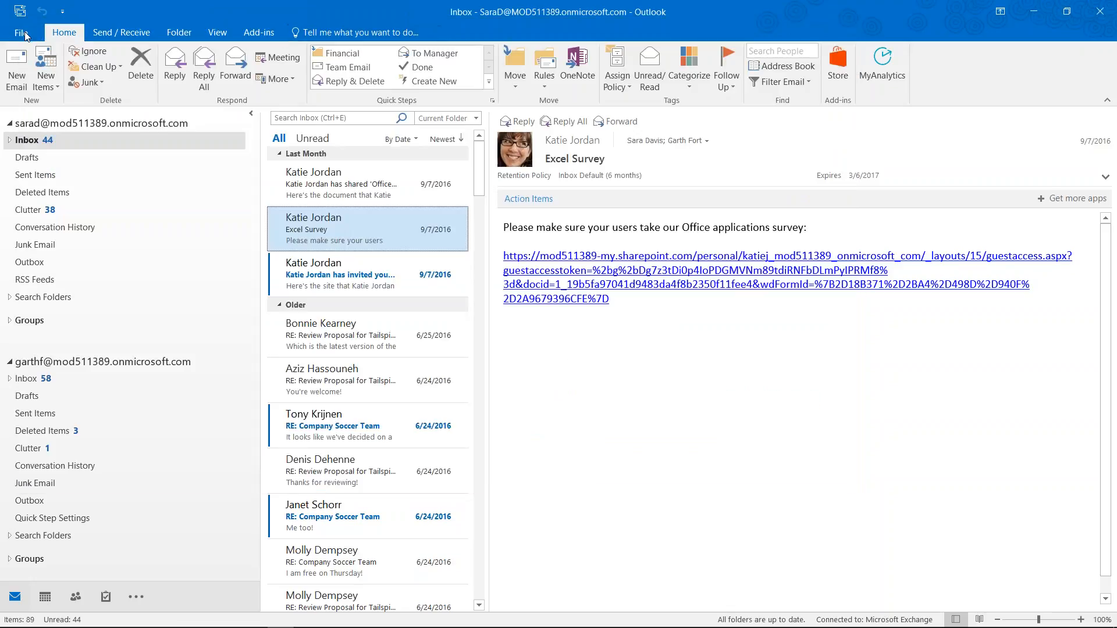
click(24, 32)
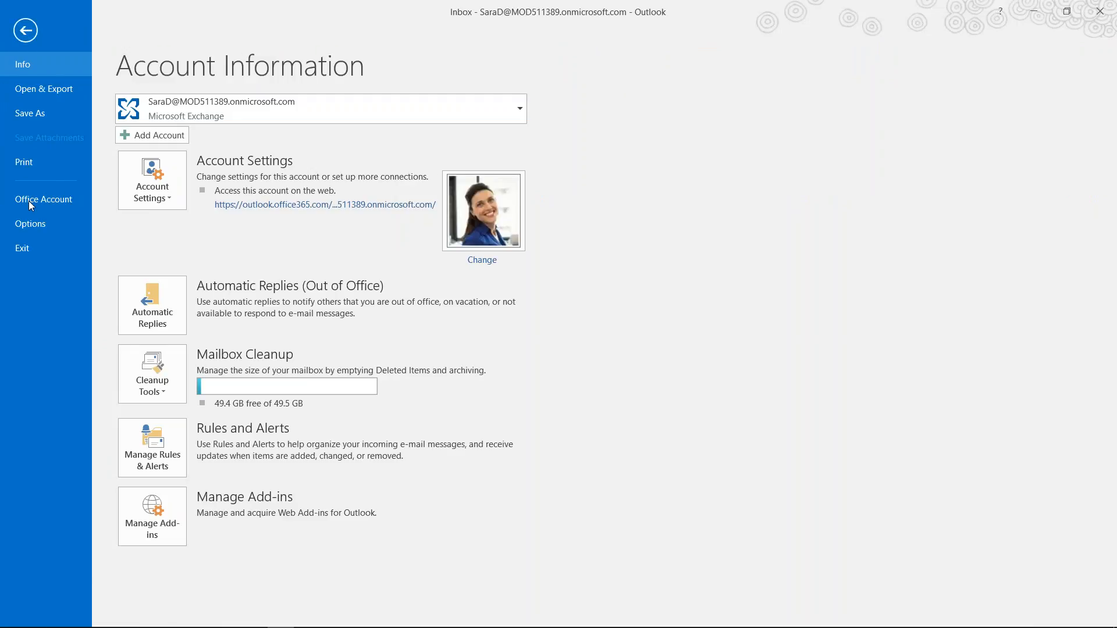
click(30, 224)
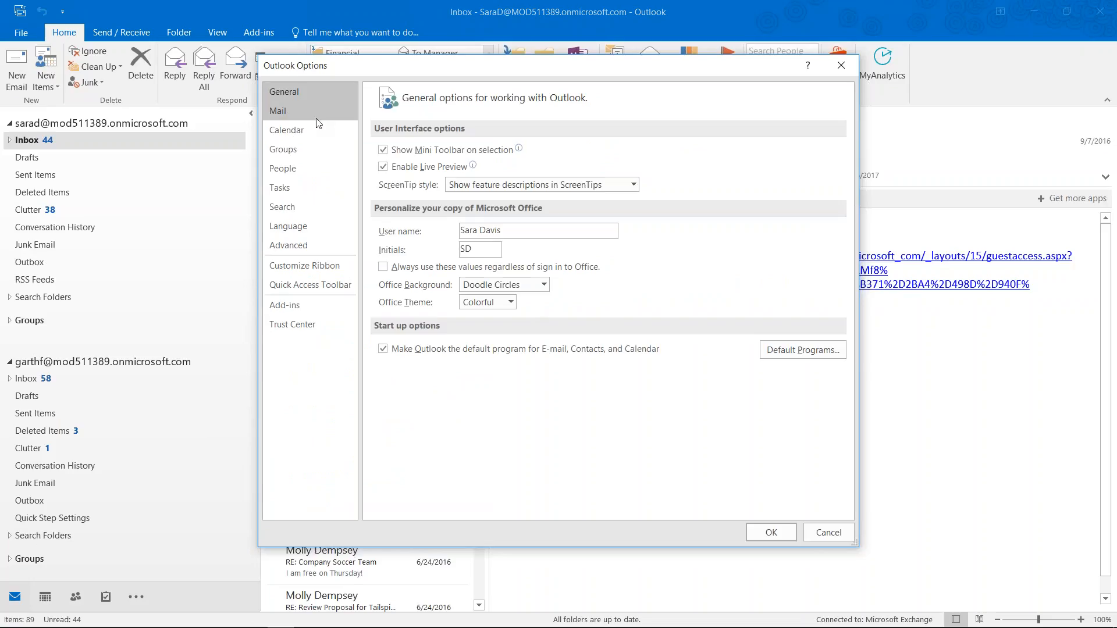
click(287, 112)
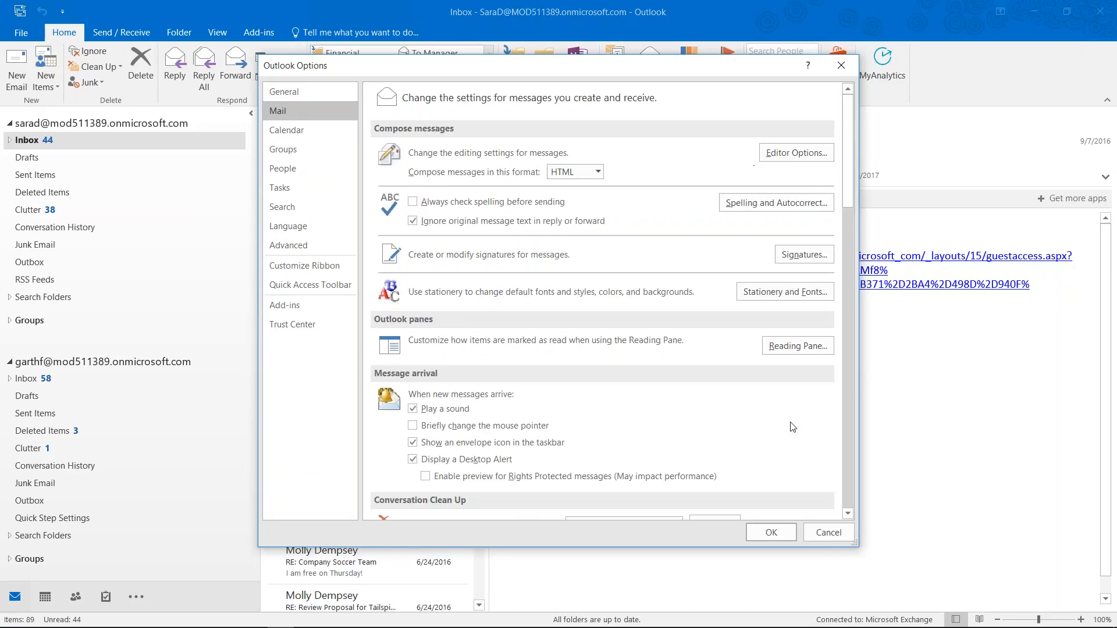
scroll(793, 428, down, 10)
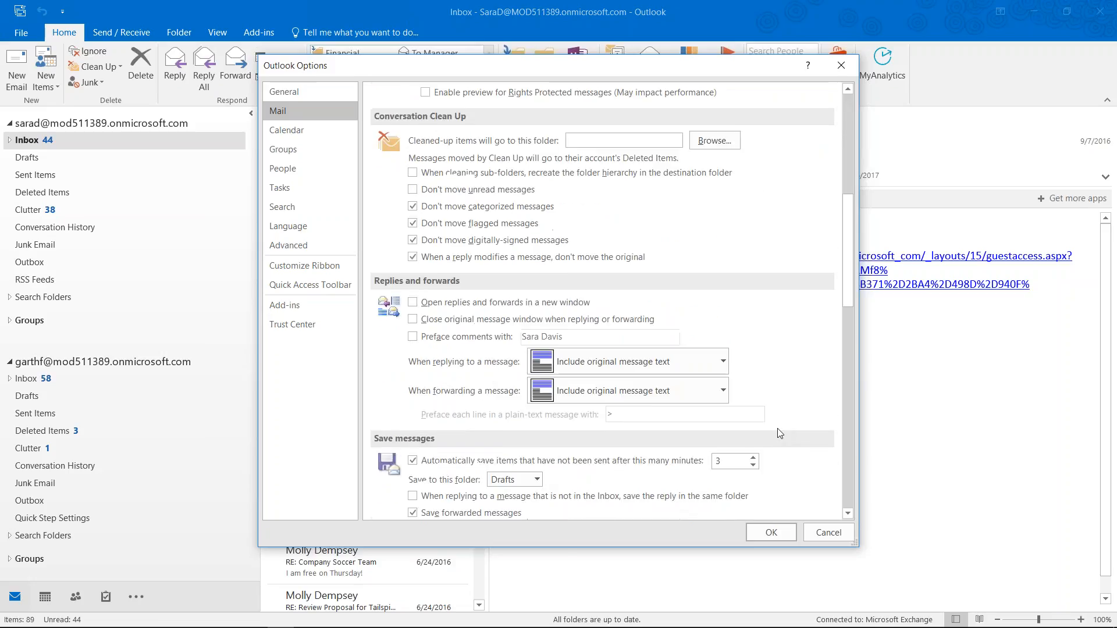
scroll(778, 429, down, 10)
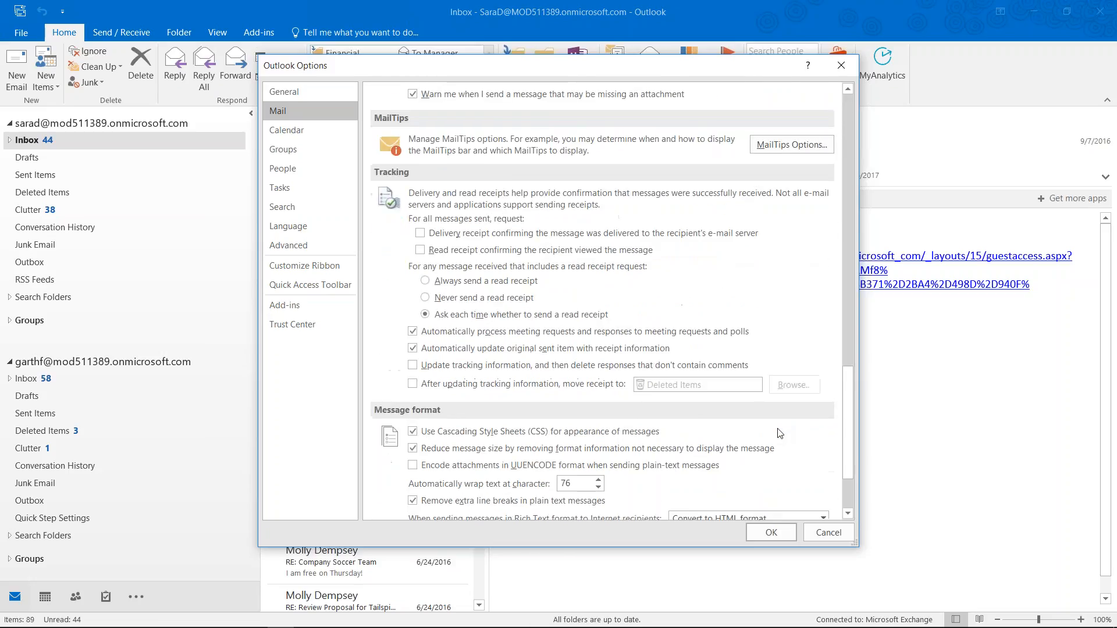
drag(847, 486, 883, 131)
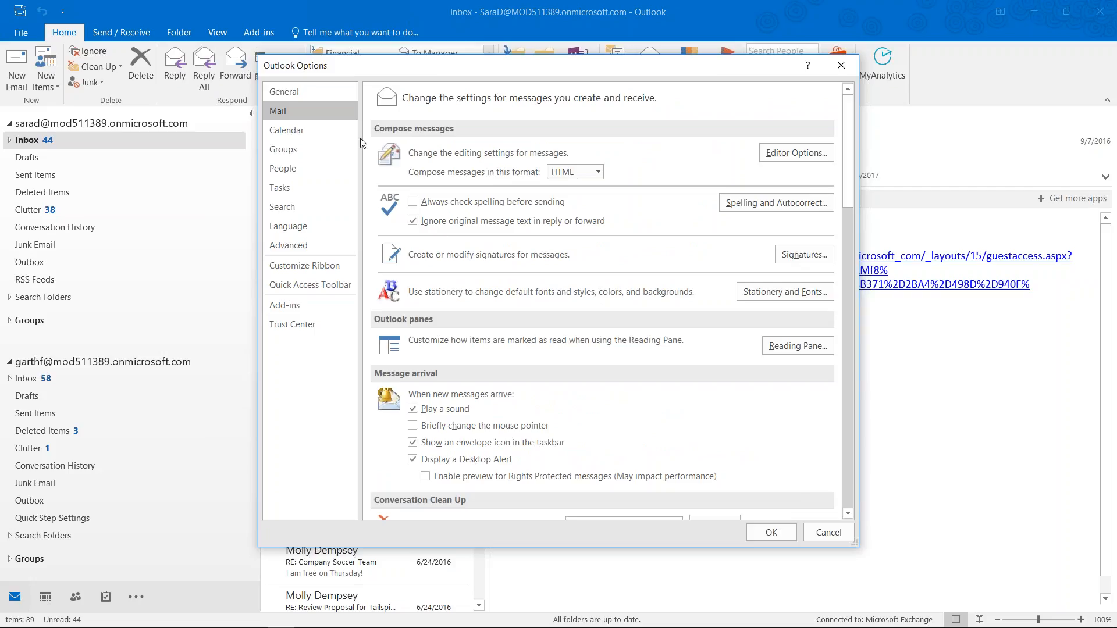
click(315, 90)
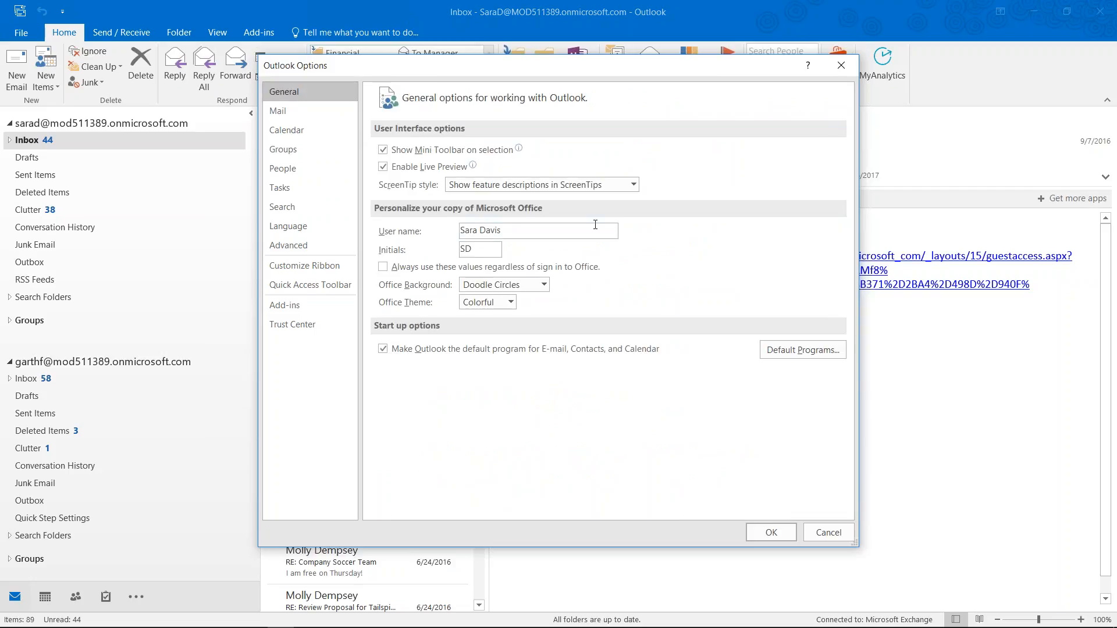
click(841, 535)
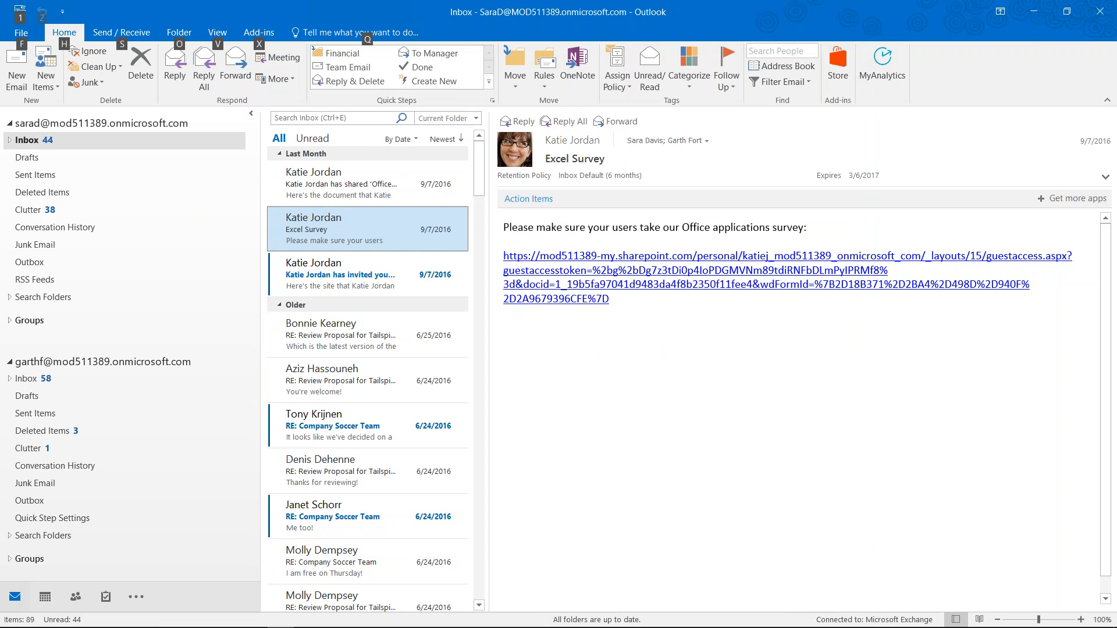
Back in Windows 10 Mail, enter the new Exchange account's password and sign in
key(alt+Tab)
key(Tab)
text(••••••••••)
key(Return)
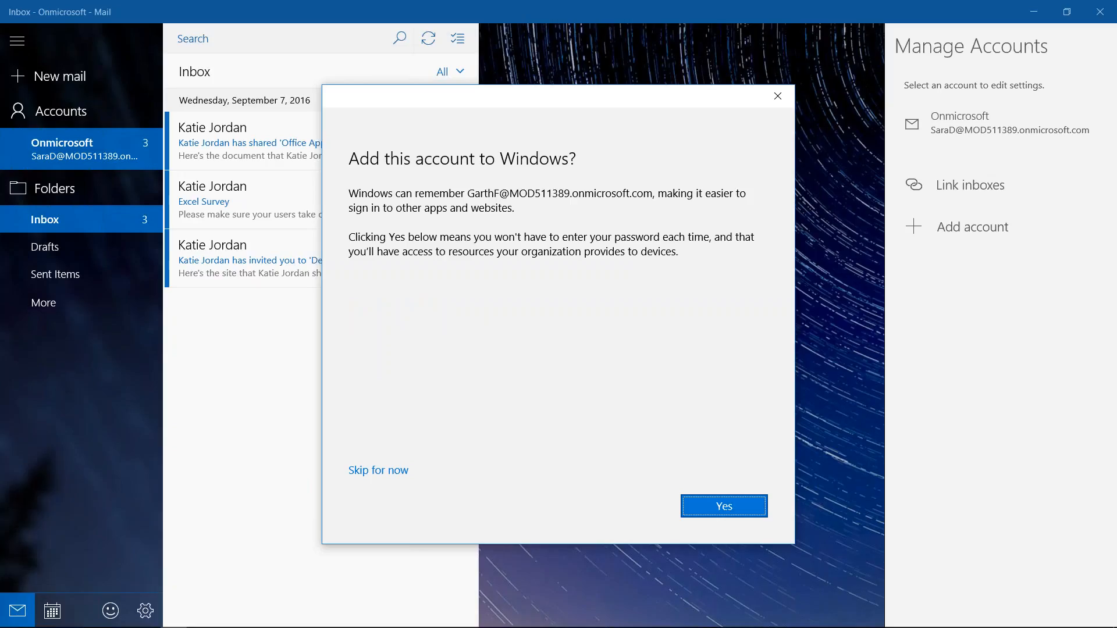
Let Windows remember the account, enforce the required security policies, and finish setup
click(712, 504)
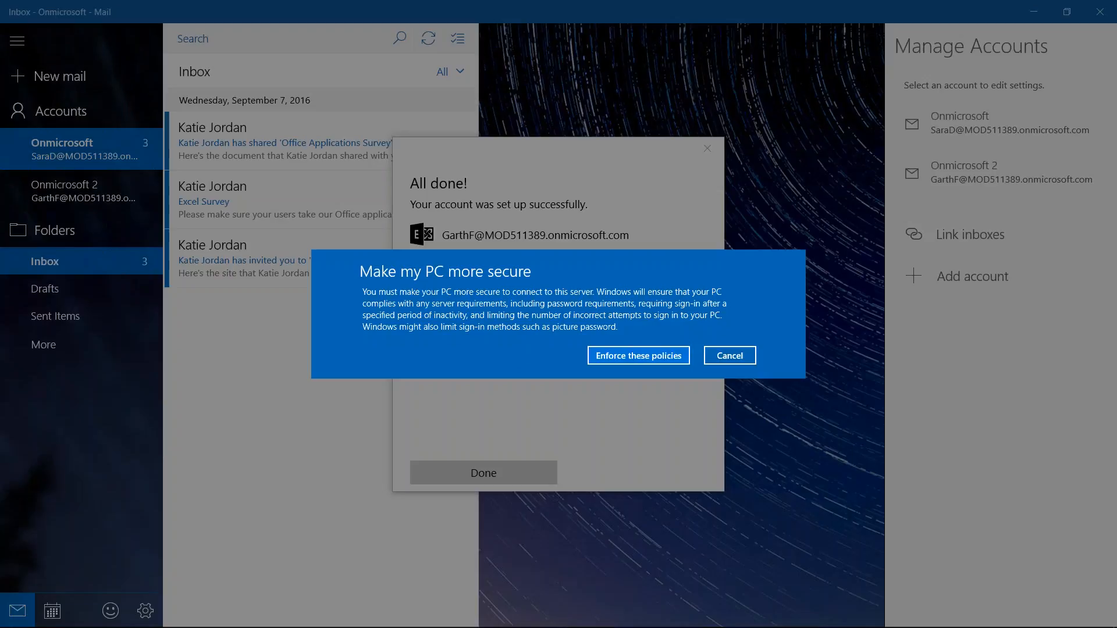
click(639, 356)
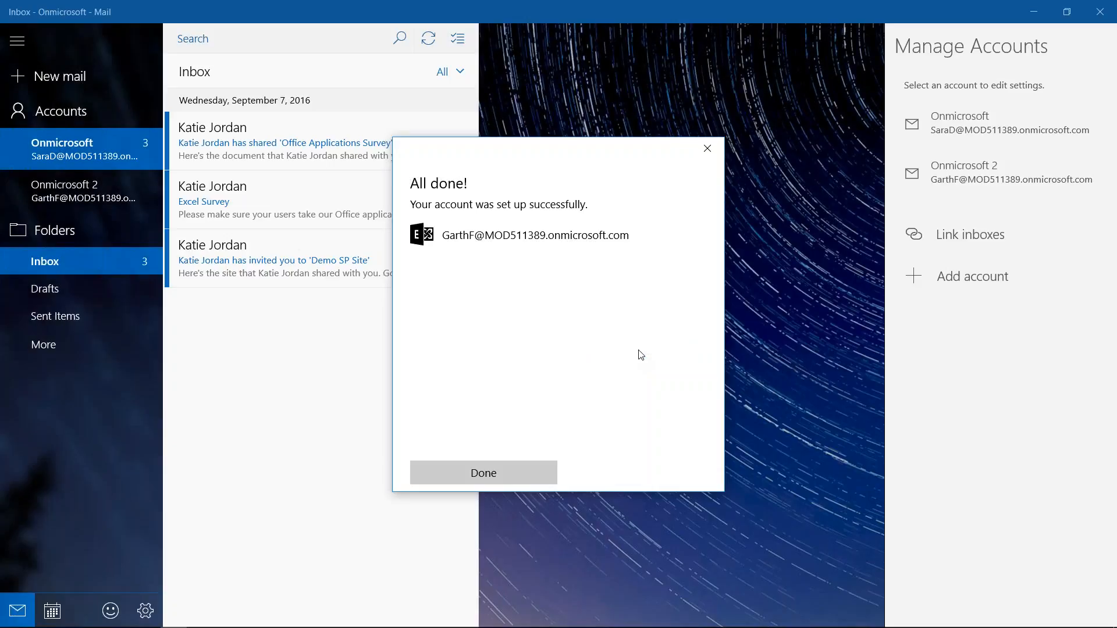
click(483, 471)
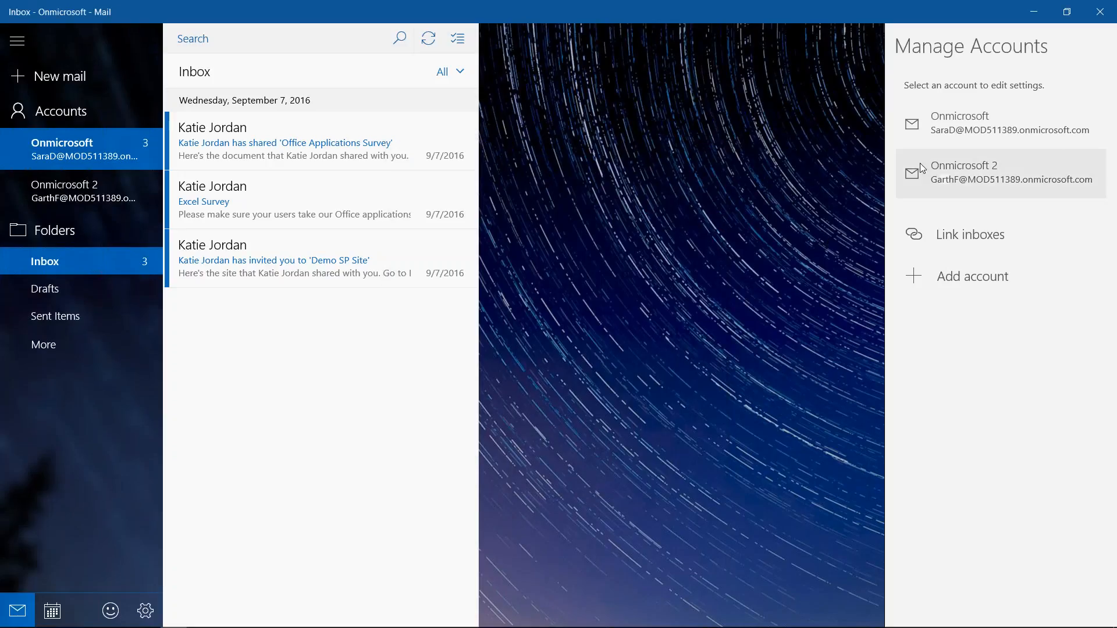
Close the account list and show the Onmicrosoft 2 inbox in Mail
click(65, 200)
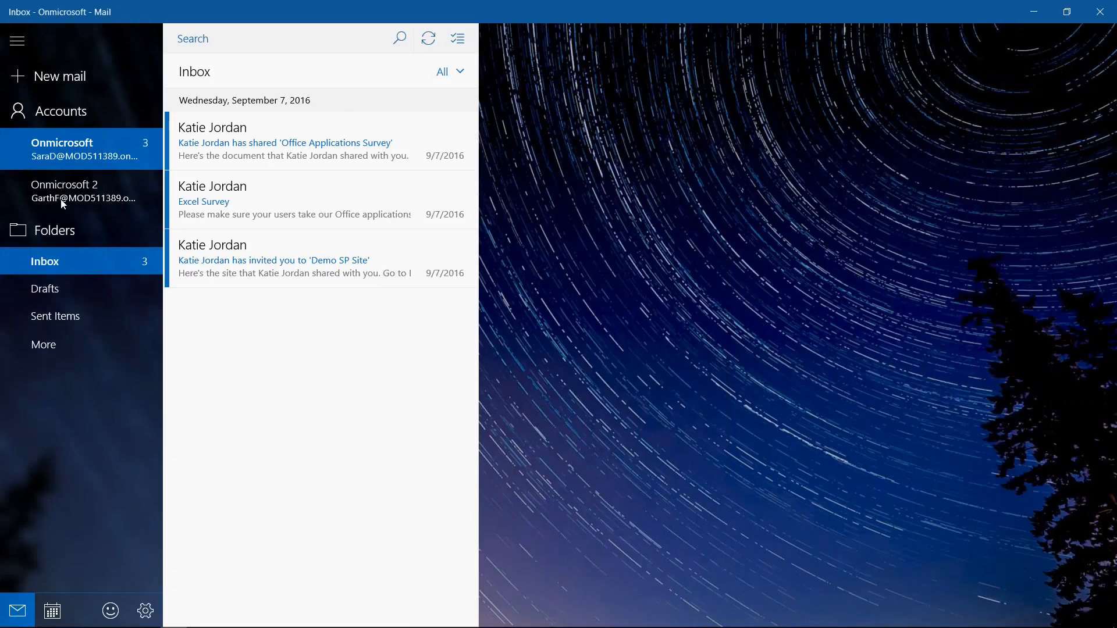
click(68, 198)
click(62, 141)
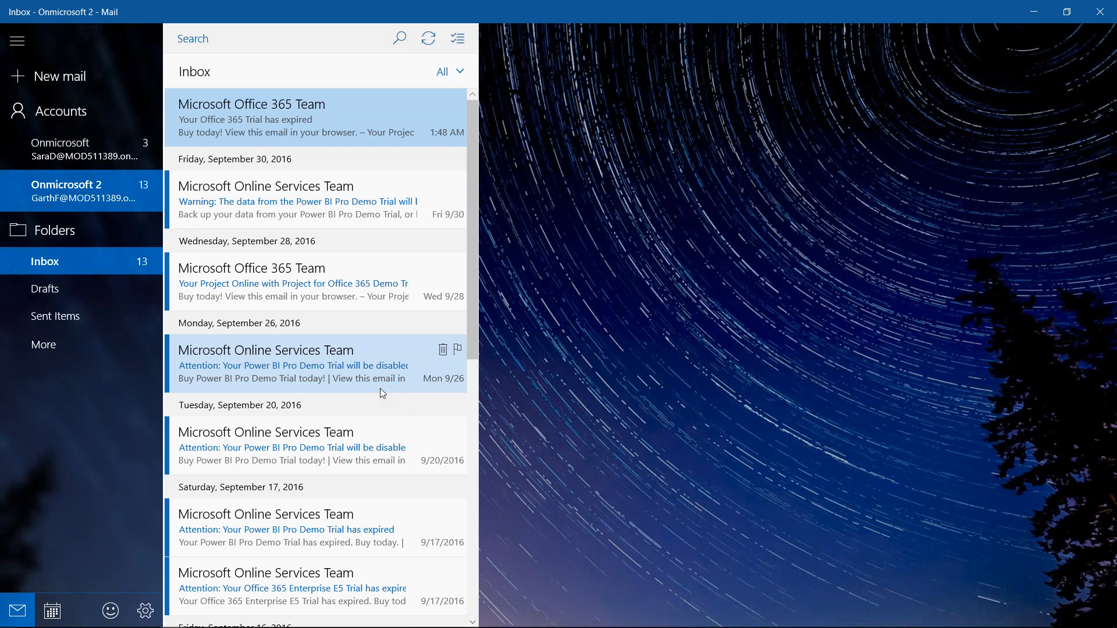
Return to the slide show and advance to the 'Things to Consider' slide
key(alt+Tab)
key(Tab)
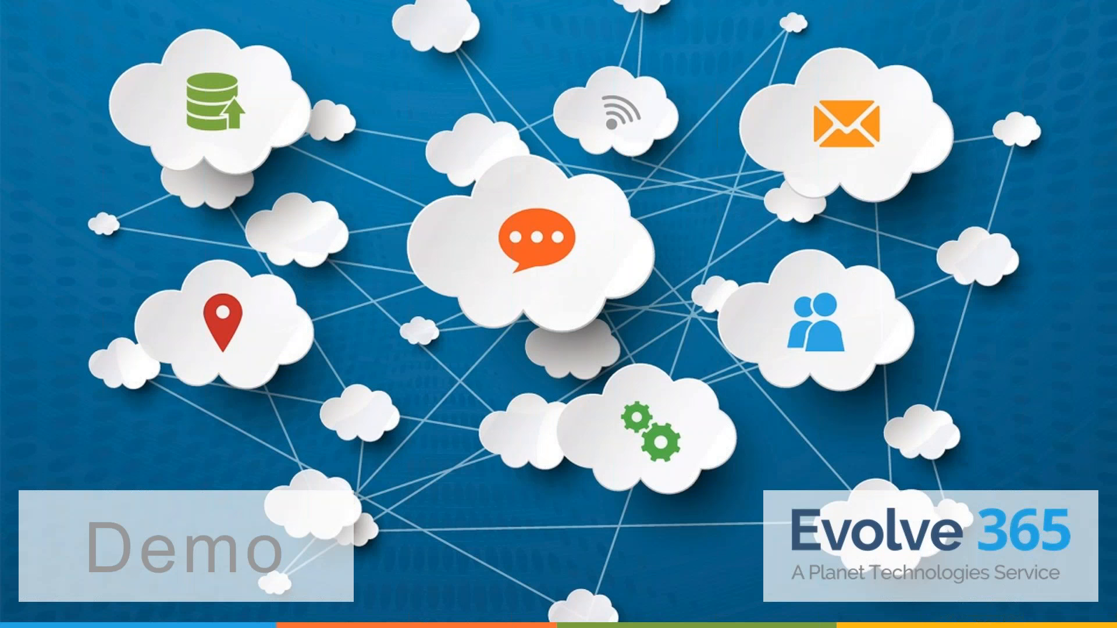
key(Right)
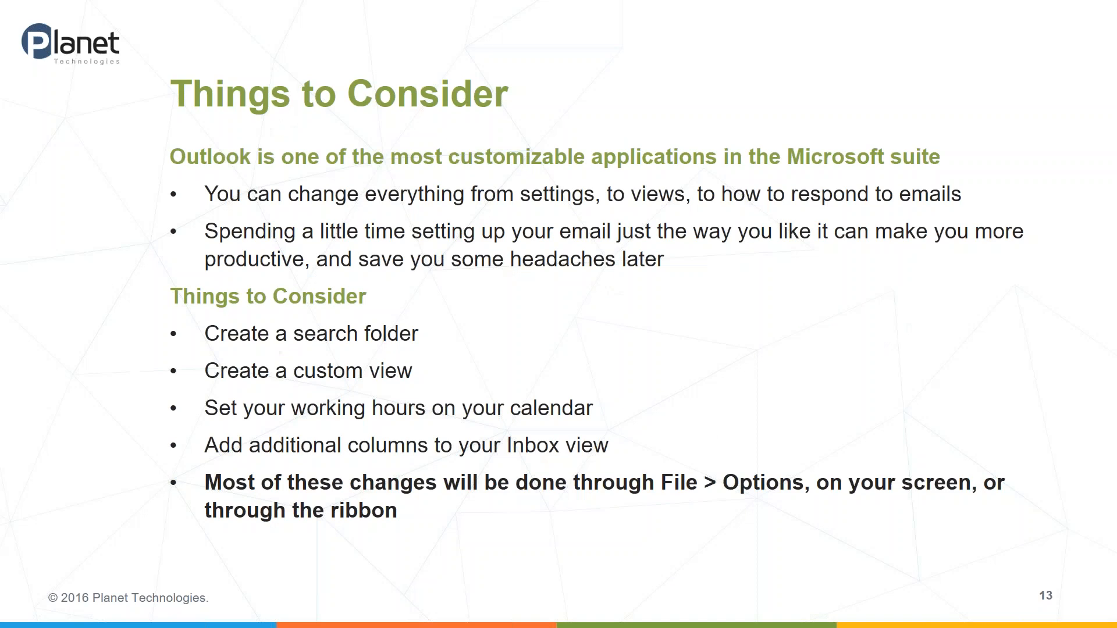